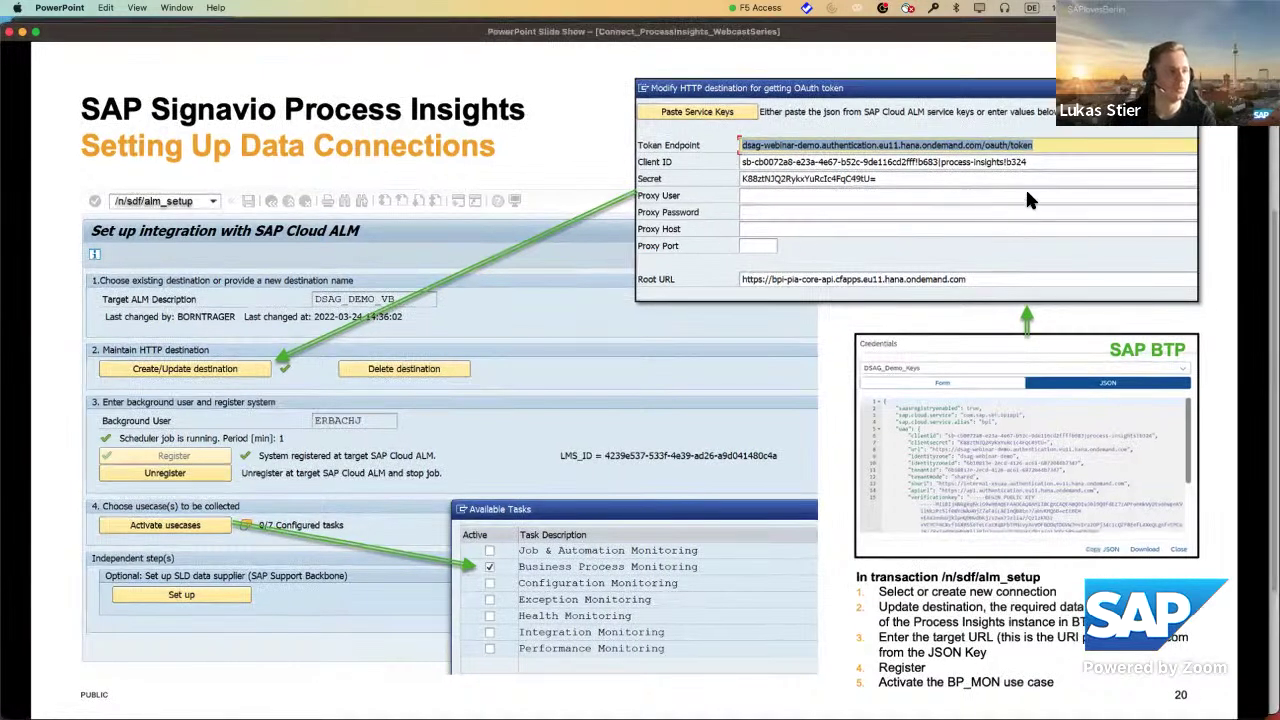
Leave the slide show on slide 20, 'Setting Up Data Connections', for the browser.
key("super+Tab")
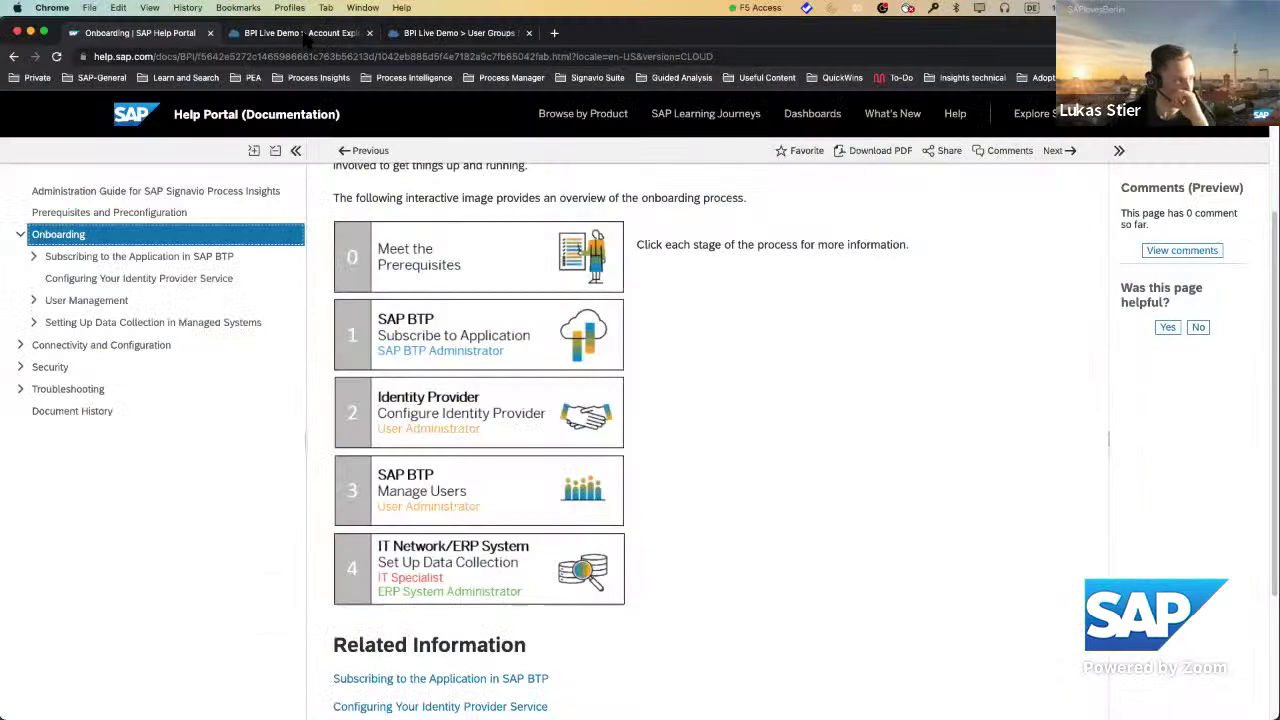
Return to the Account Explorer tab, sign in again after the session expiry, and open Boosters.
left_click(300, 33)
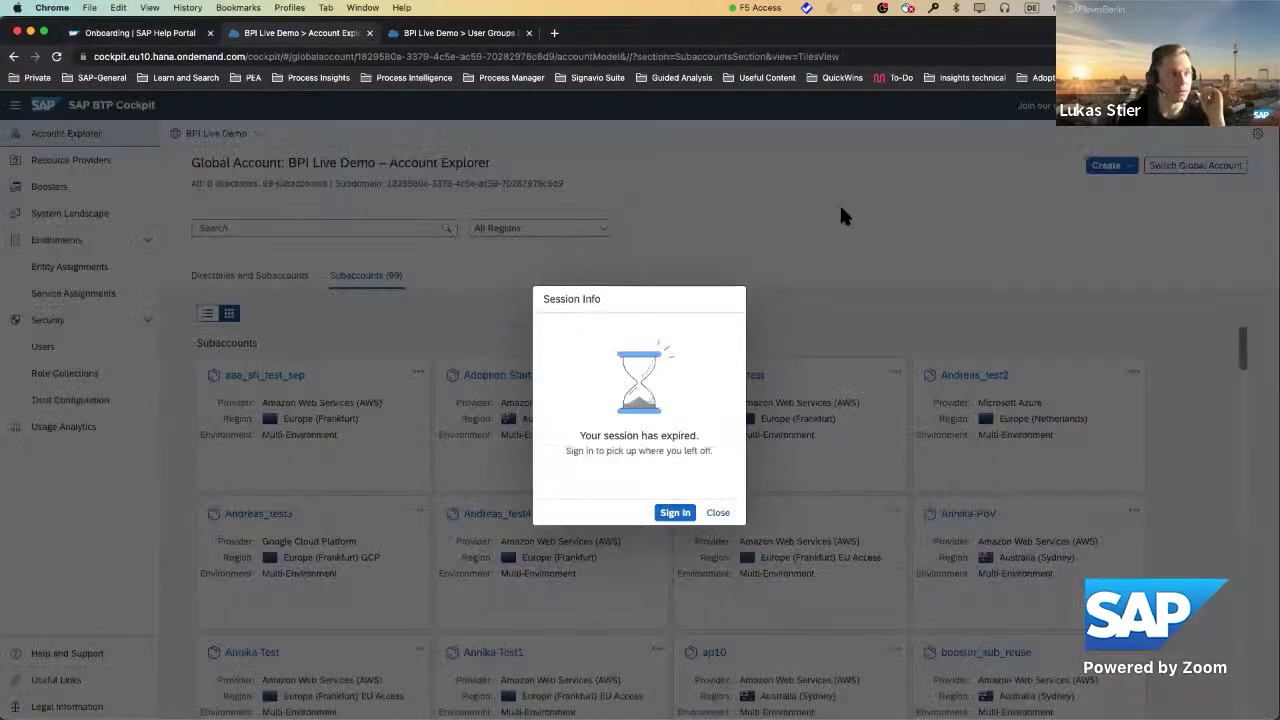
left_click(673, 512)
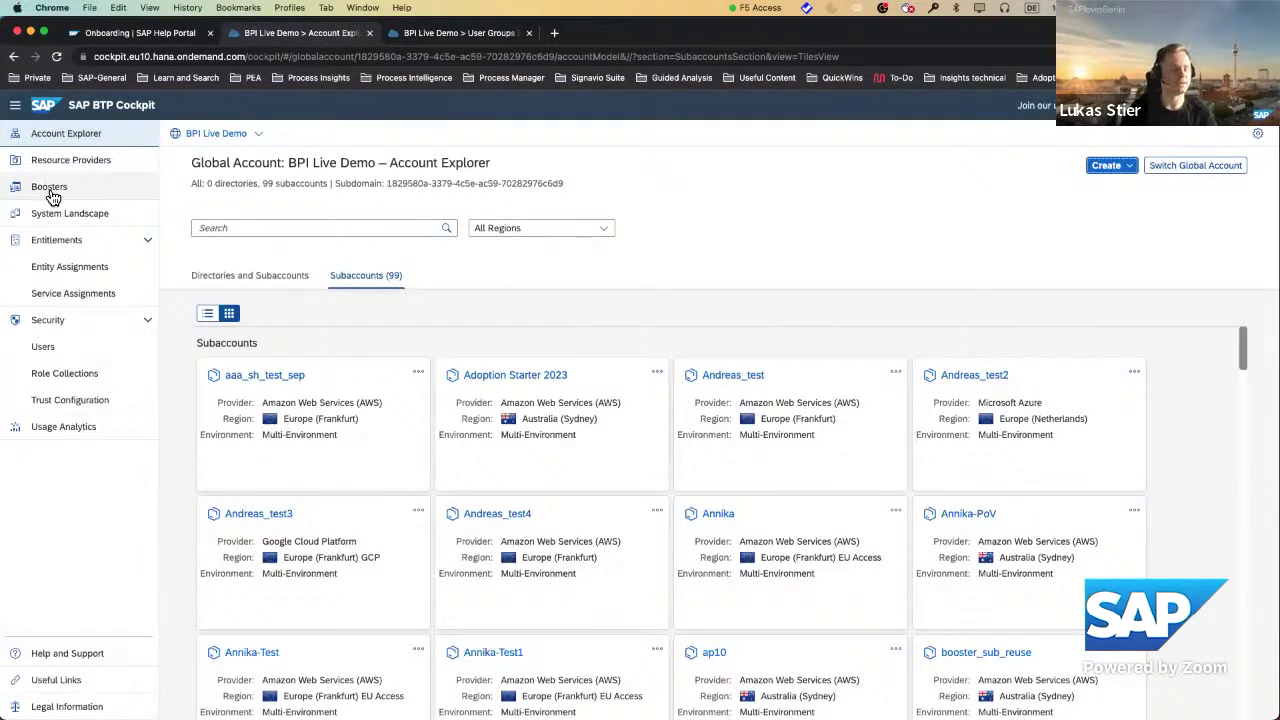
left_click(53, 197)
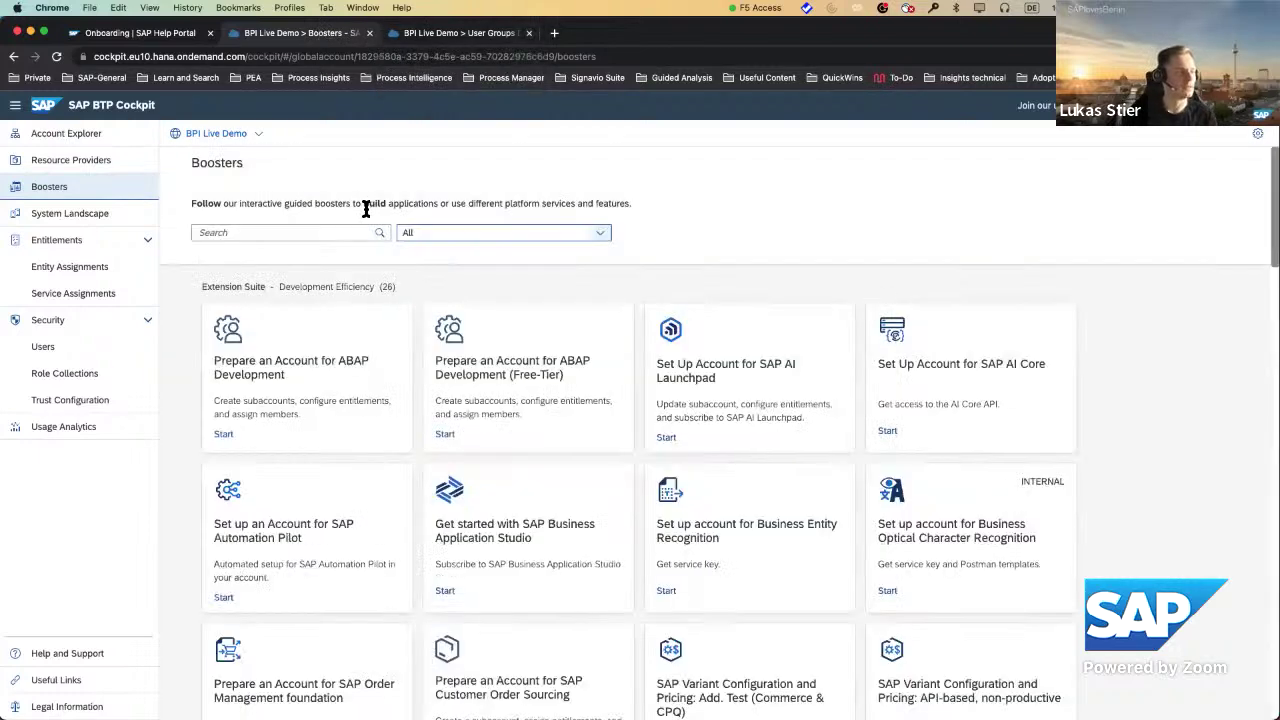
Search boosters for 'insight' and open 'Prepare an Account for SAP Signavio Process Insights'.
left_click(328, 229)
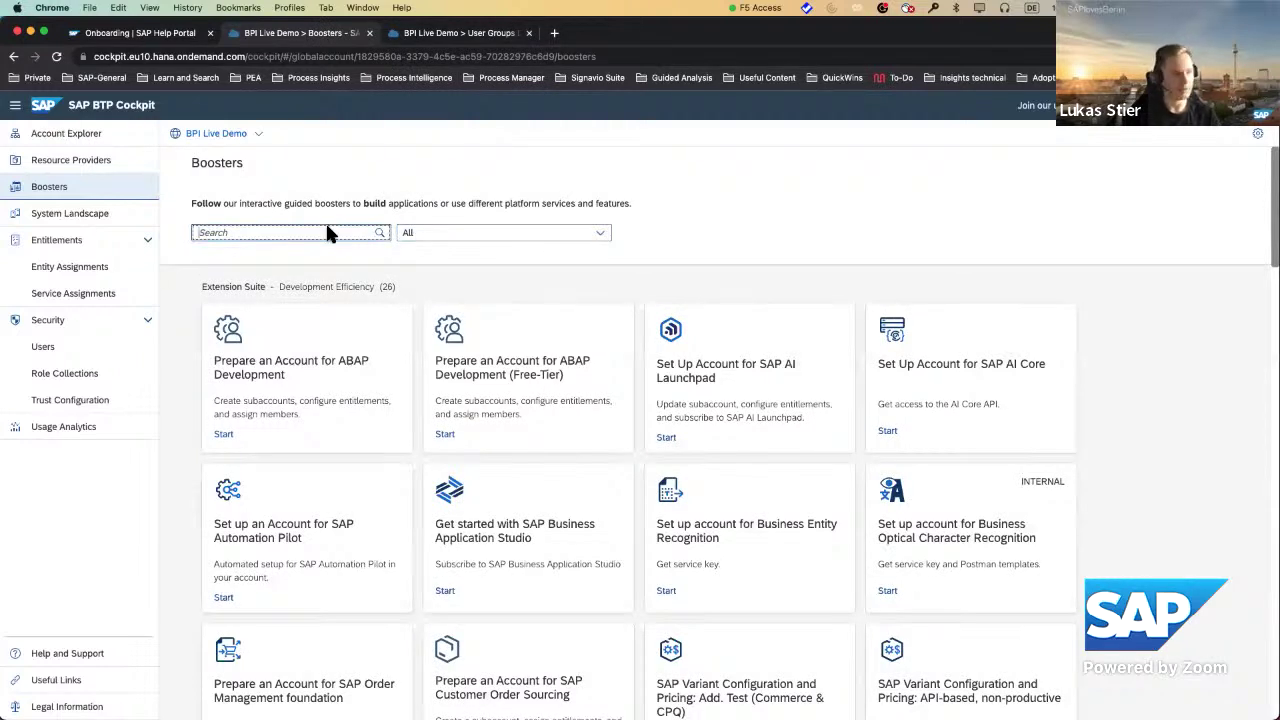
type("insight")
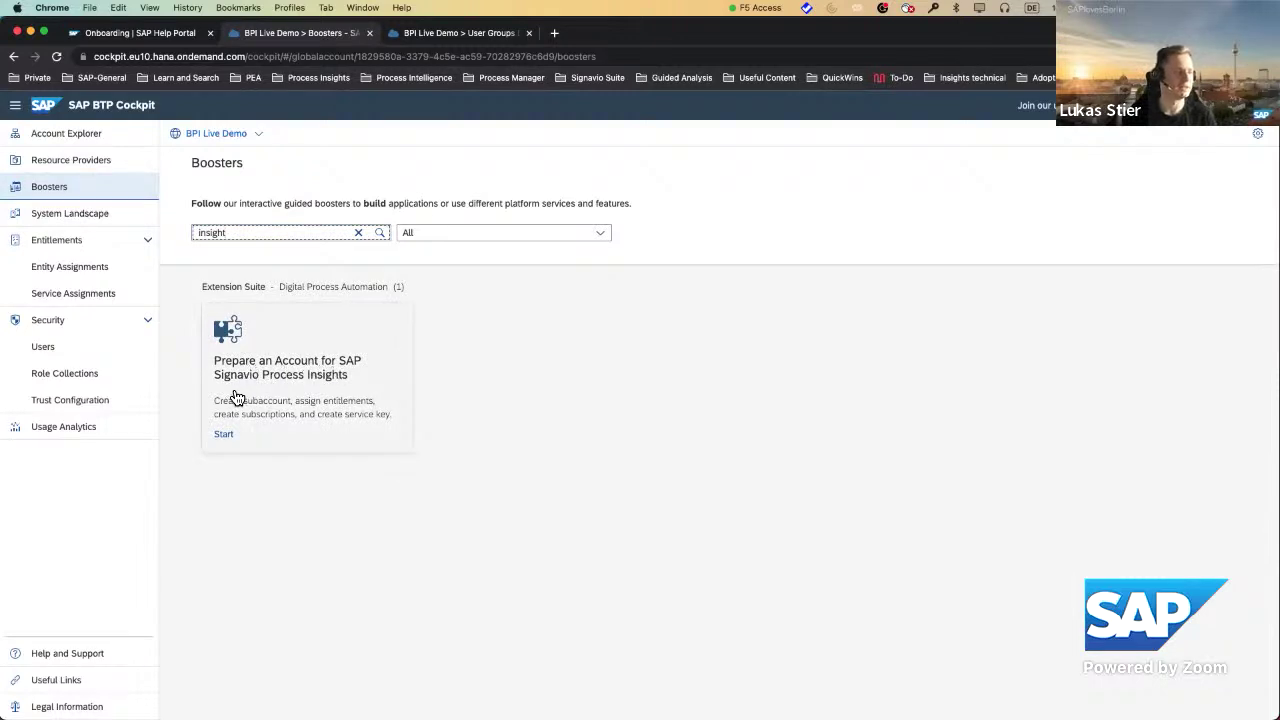
left_click(300, 380)
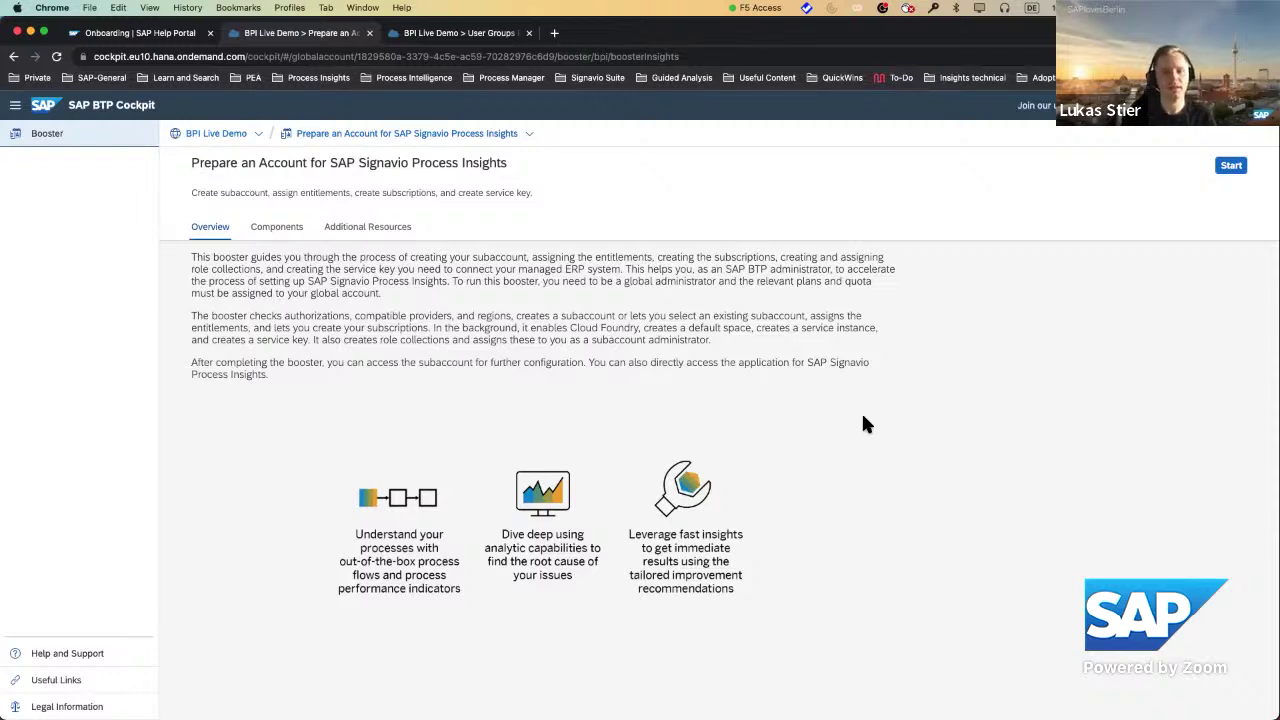
Start the booster wizard so the authorization and entitlement prerequisite checks complete.
left_click(799, 390)
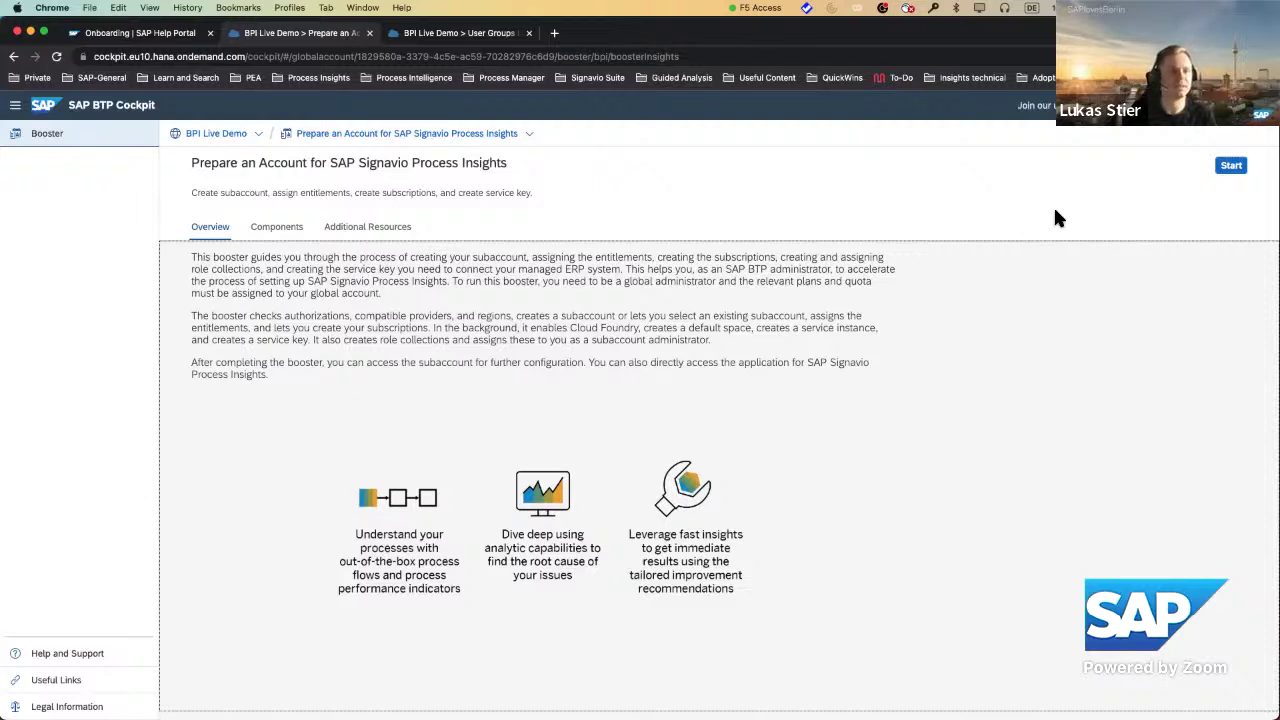
left_click(1231, 166)
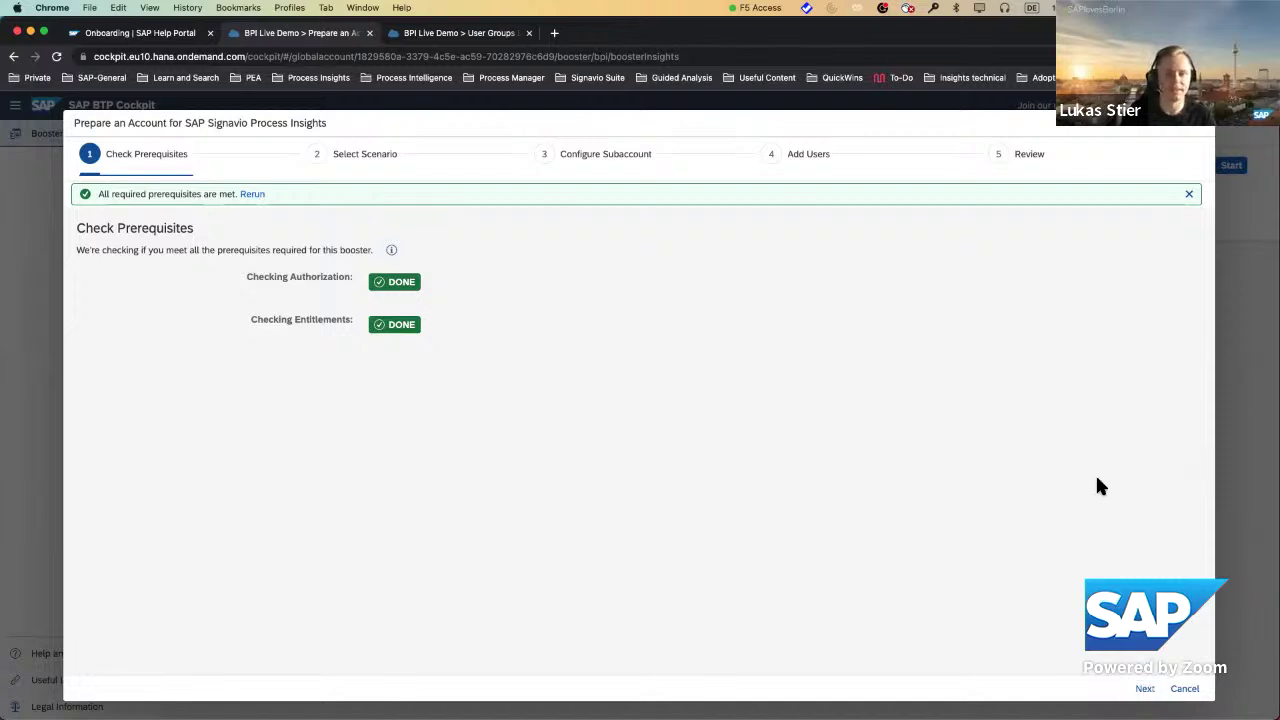
Keep the Create Subaccount scenario and advance the wizard to Configure Subaccount.
left_click(1145, 688)
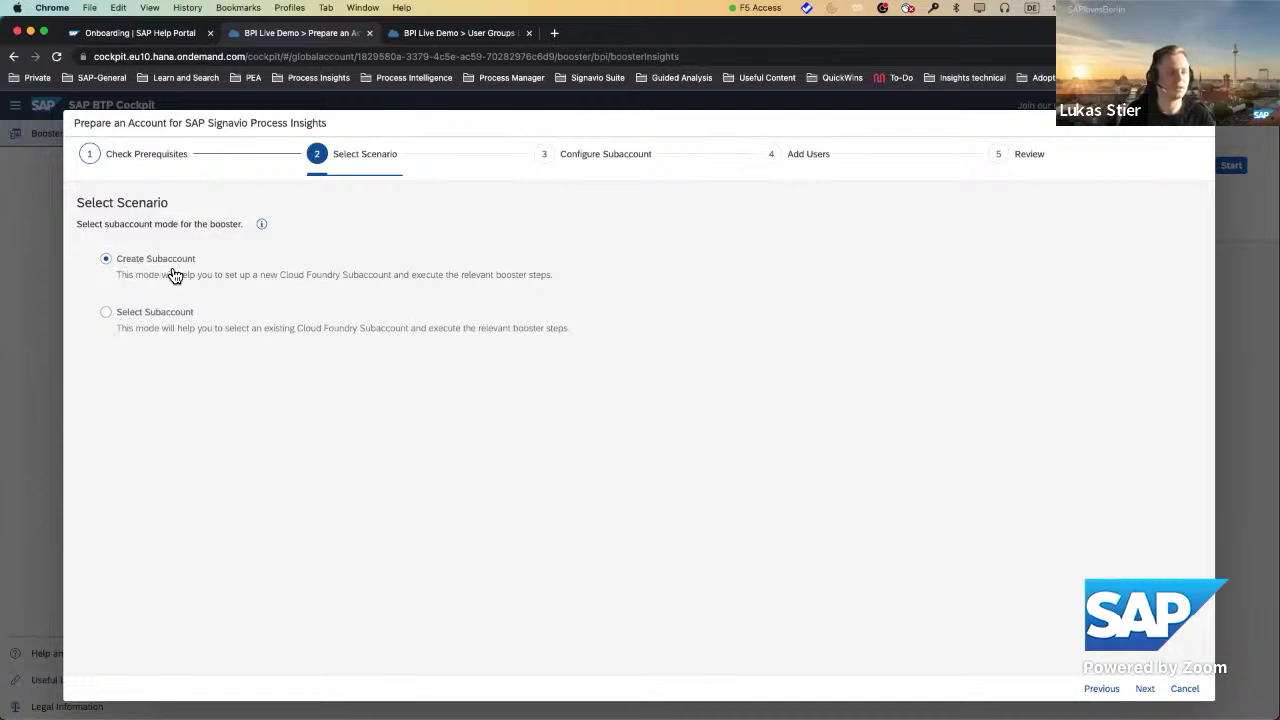
left_click(1147, 690)
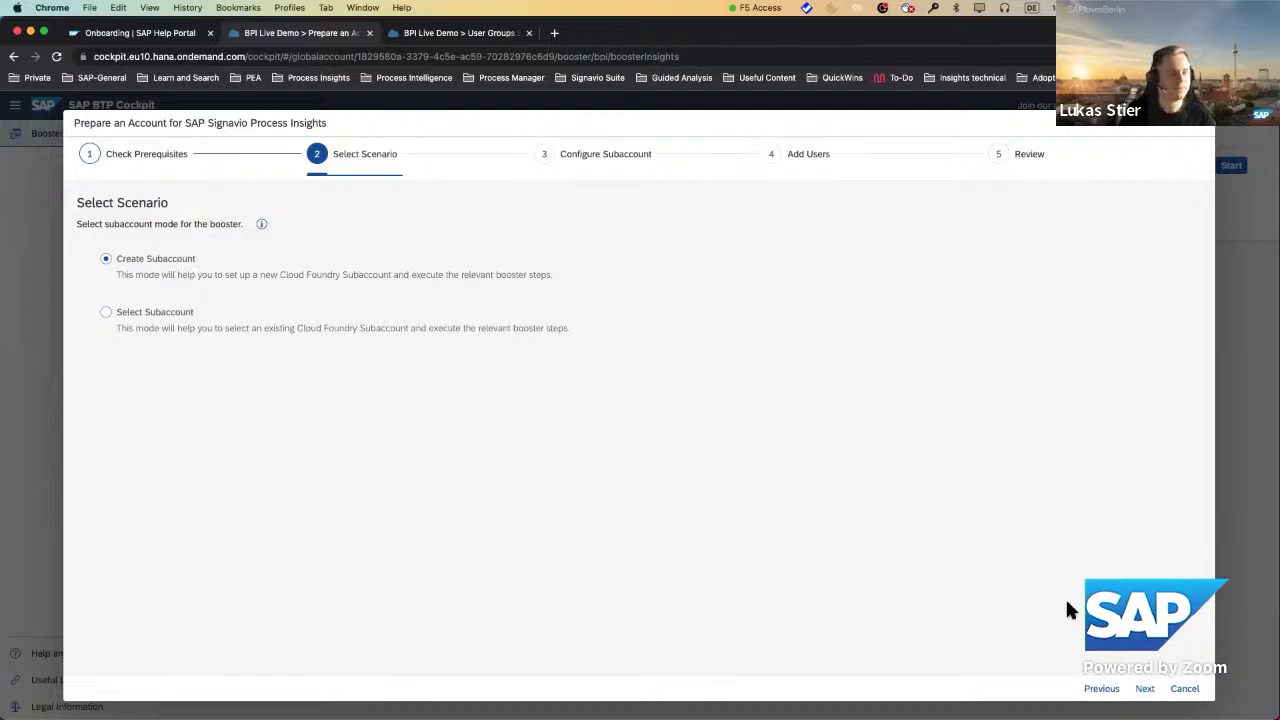
left_click(1145, 689)
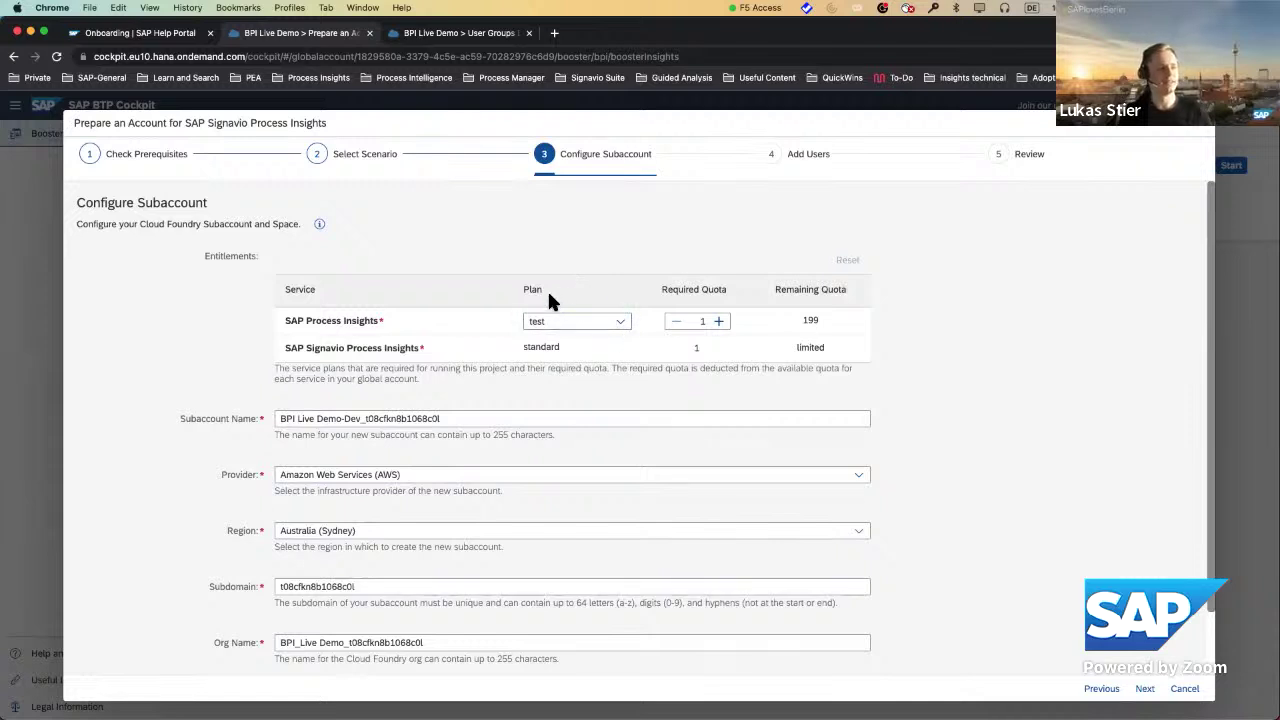
Keep the 'test' Process Insights plan and rename the subaccount 'User Groups Demo' plus the presenter's first name.
left_click(624, 325)
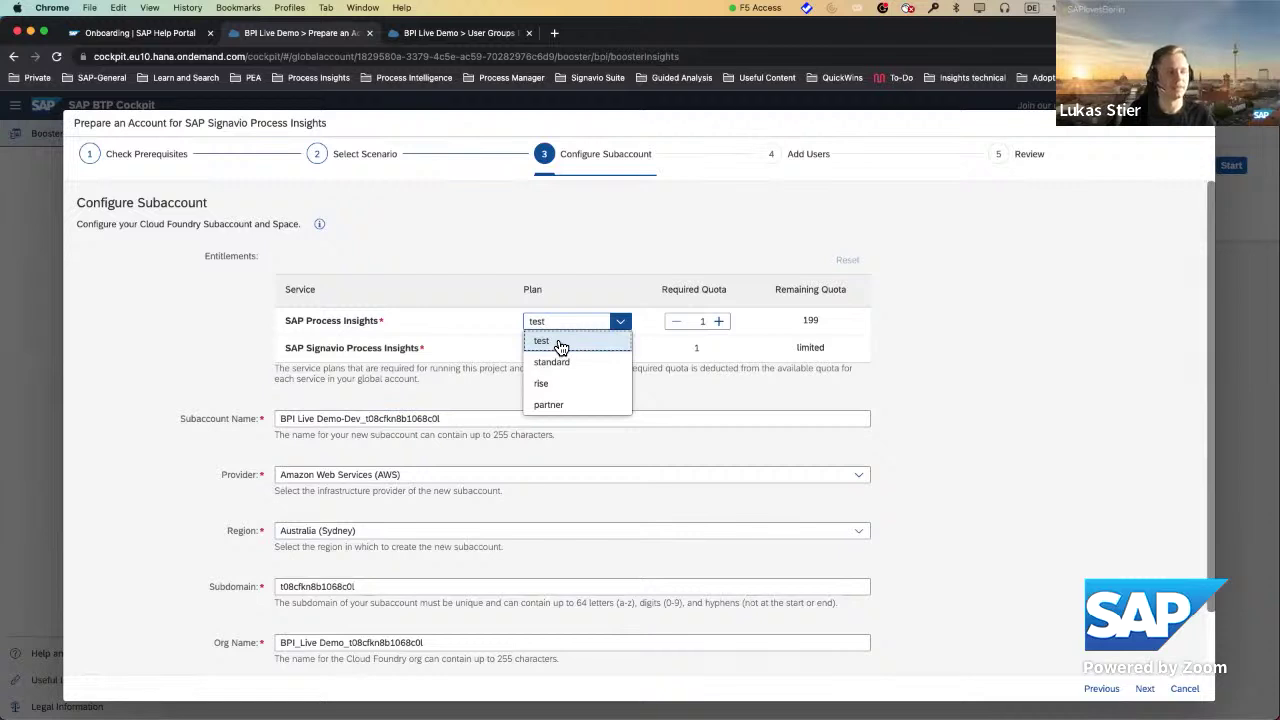
left_click(561, 345)
scroll(608, 456, "down", 1)
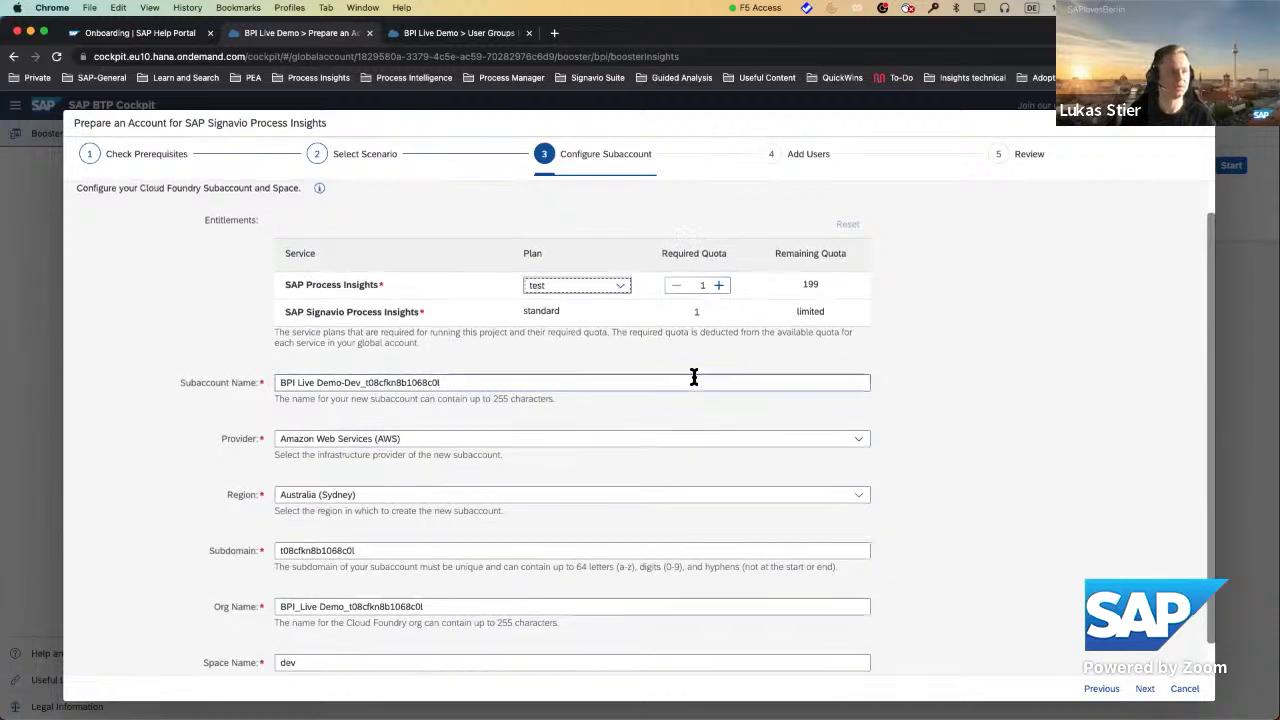
scroll(630, 371, "down", 1)
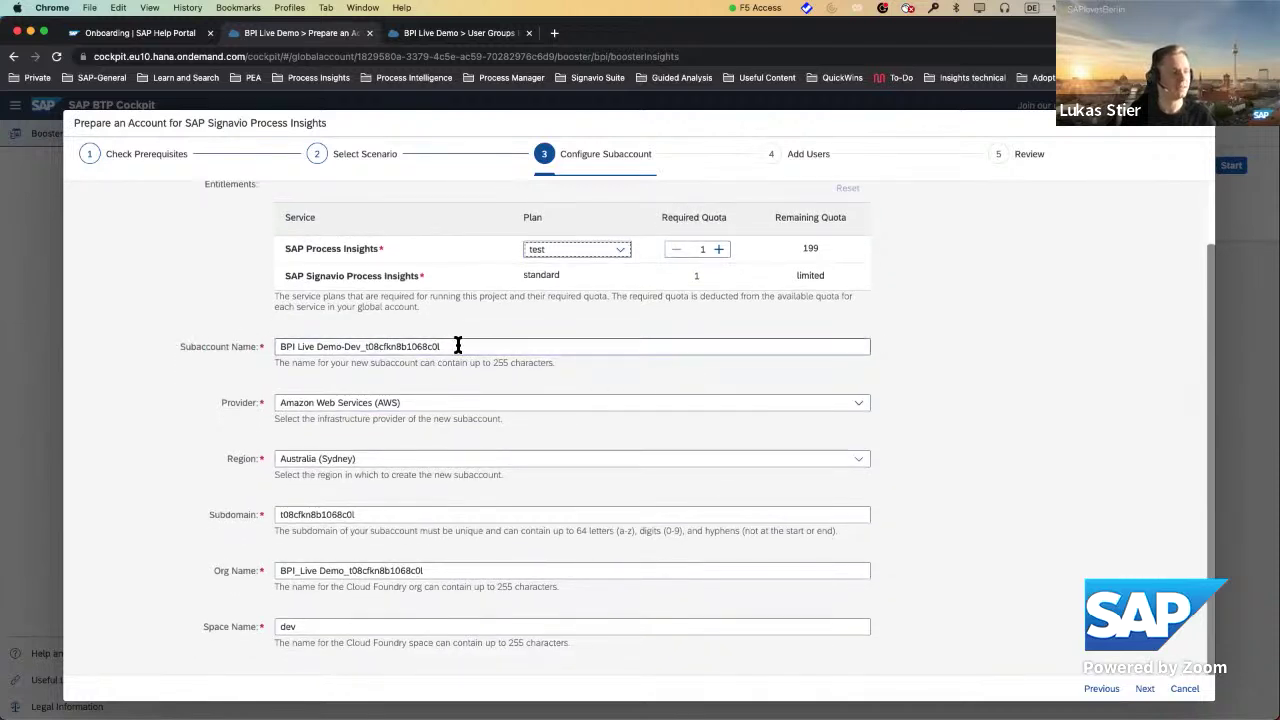
left_click_drag(457, 343, 172, 327)
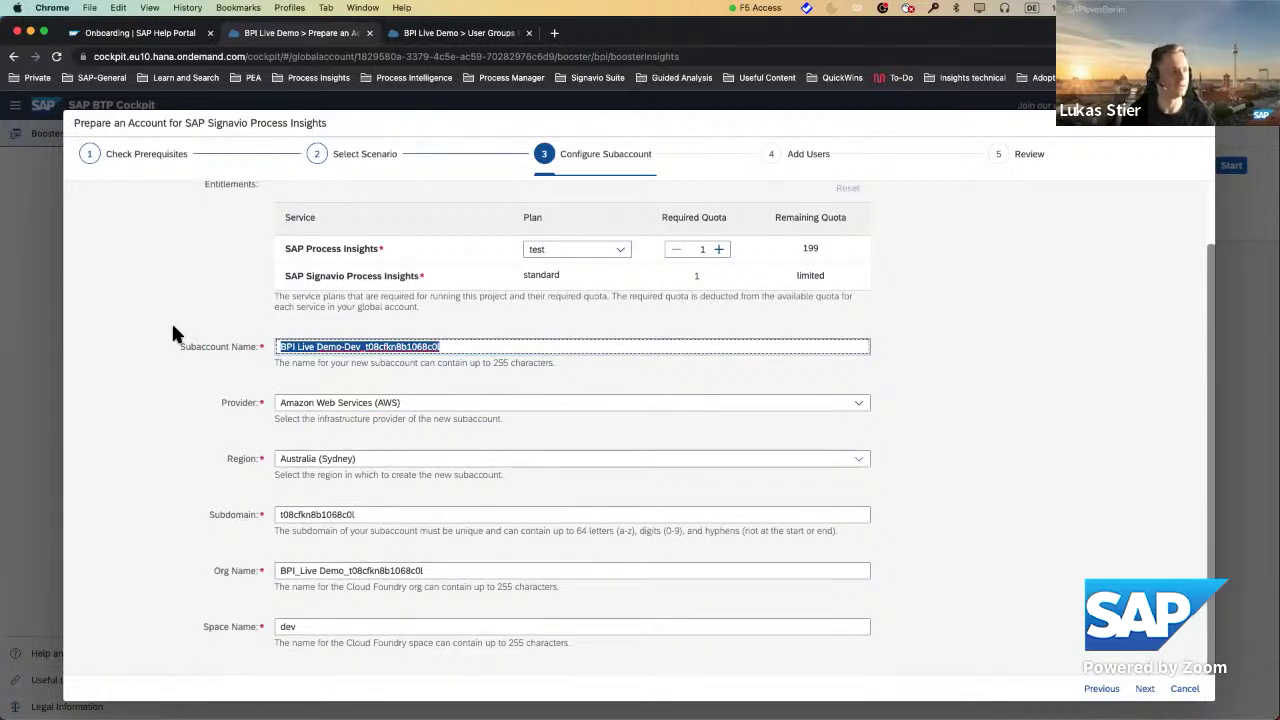
type("User G")
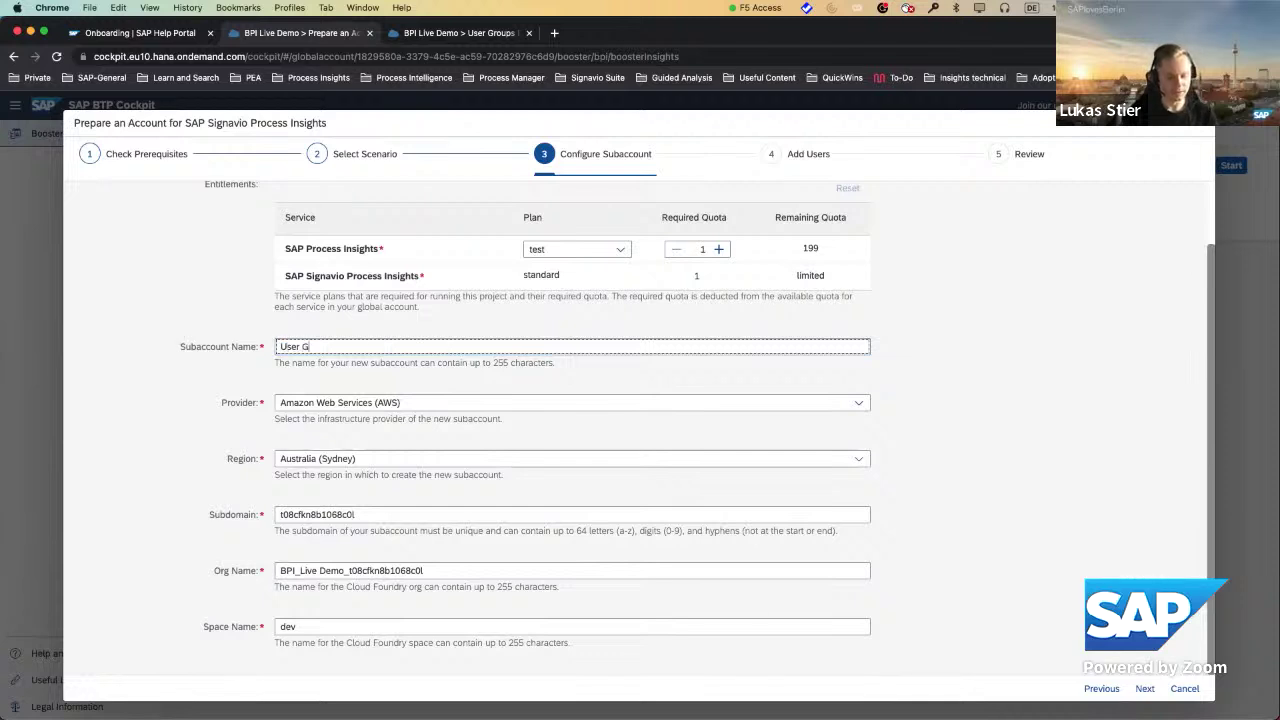
type("rtoups")
key("BackSpace")
key("BackSpace")
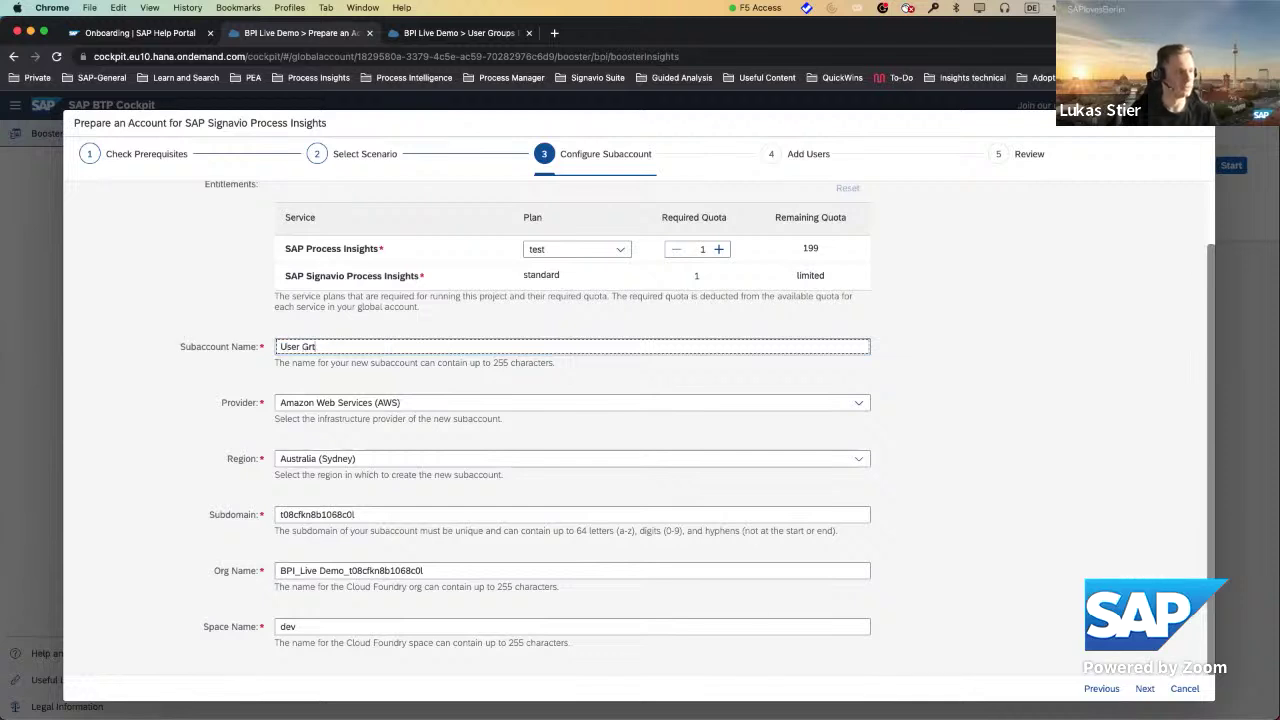
type("ps Demo ")
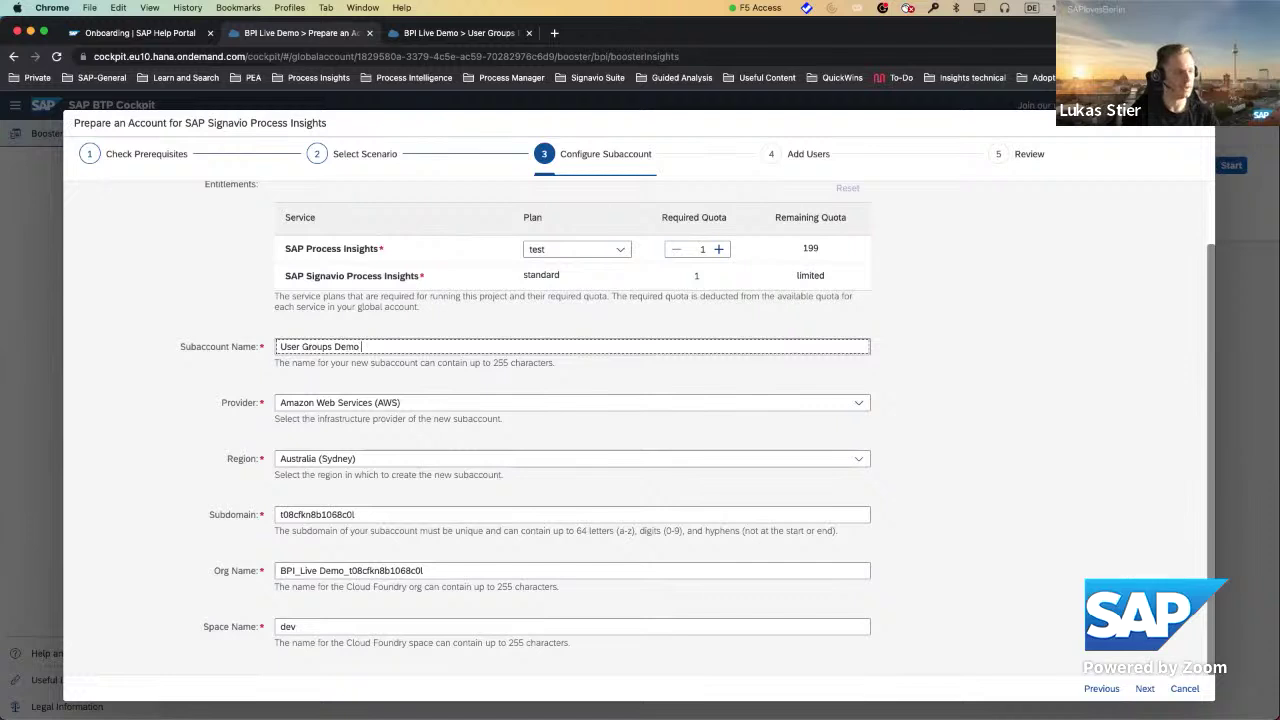
type("Lukas")
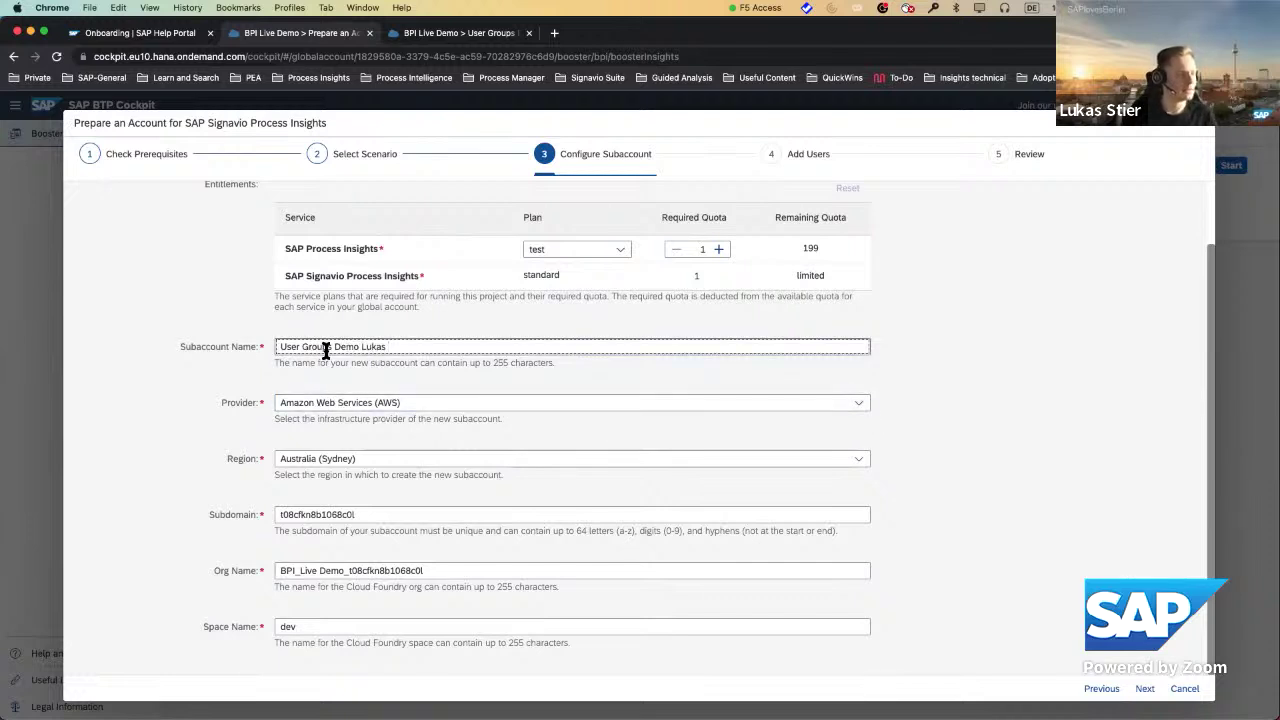
Keep Amazon Web Services (AWS) as provider and set the region to Europe (Frankfurt).
left_click(860, 406)
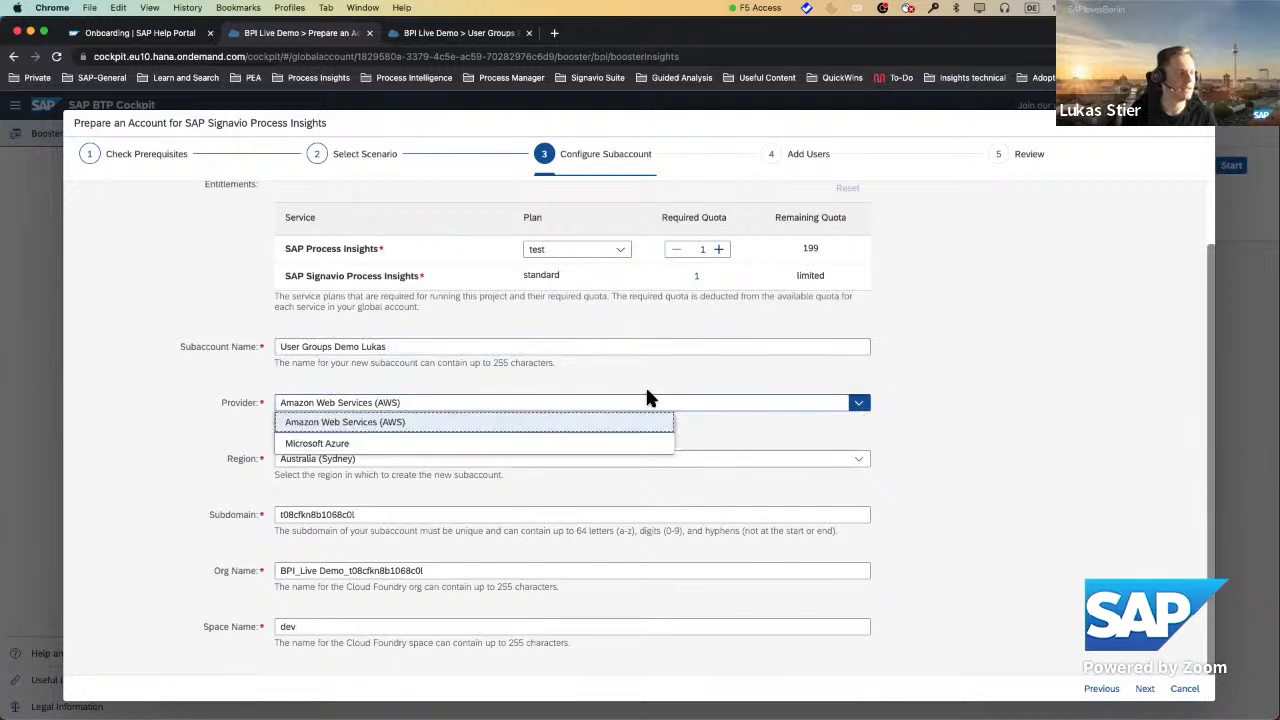
left_click(388, 422)
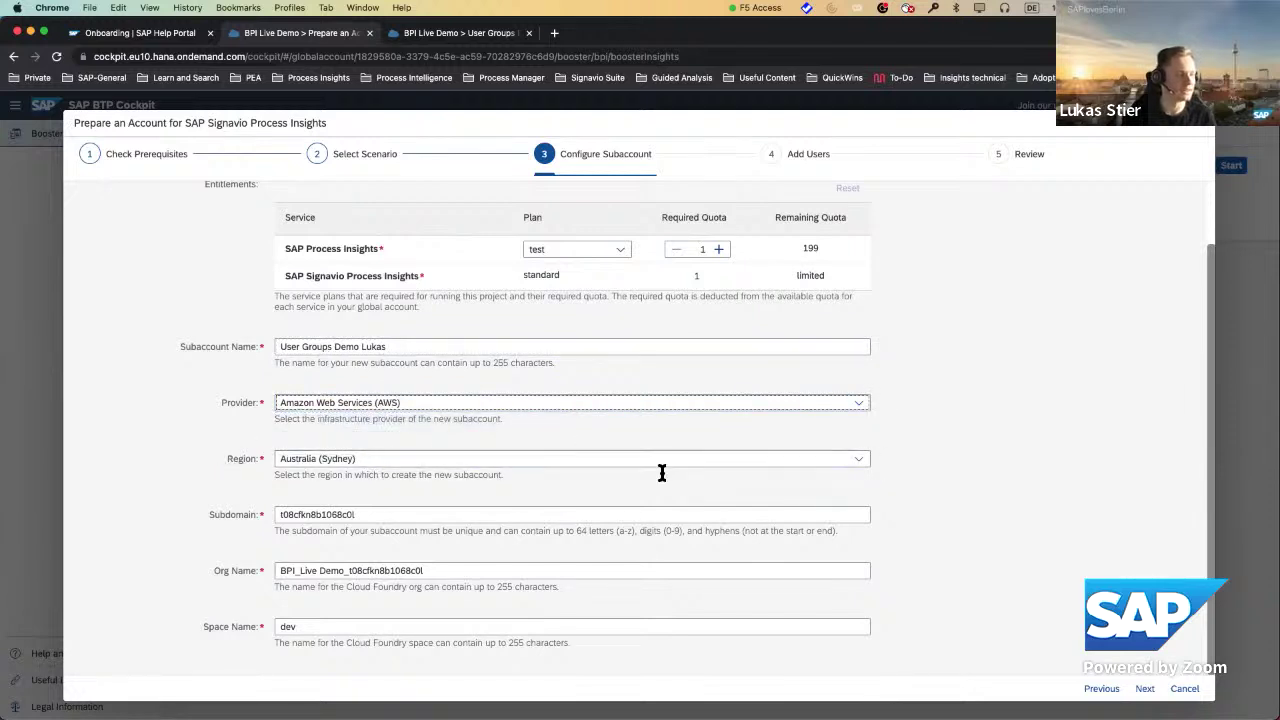
left_click(857, 460)
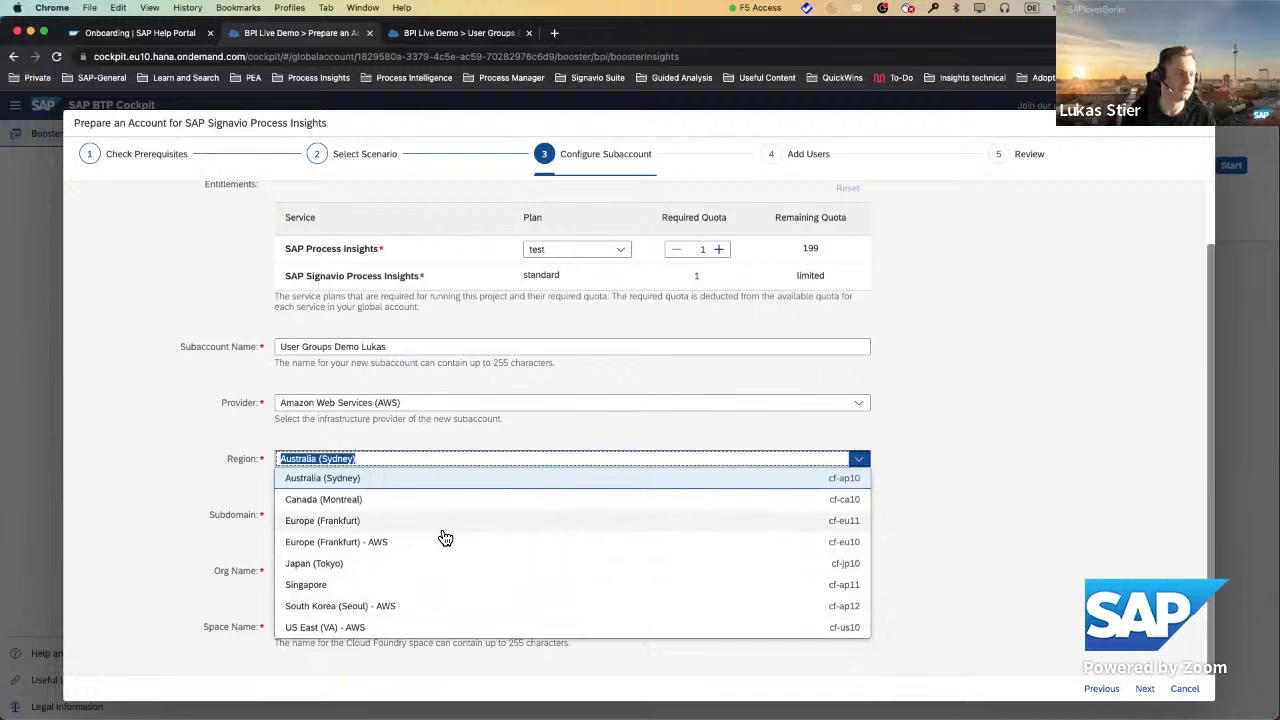
left_click(352, 521)
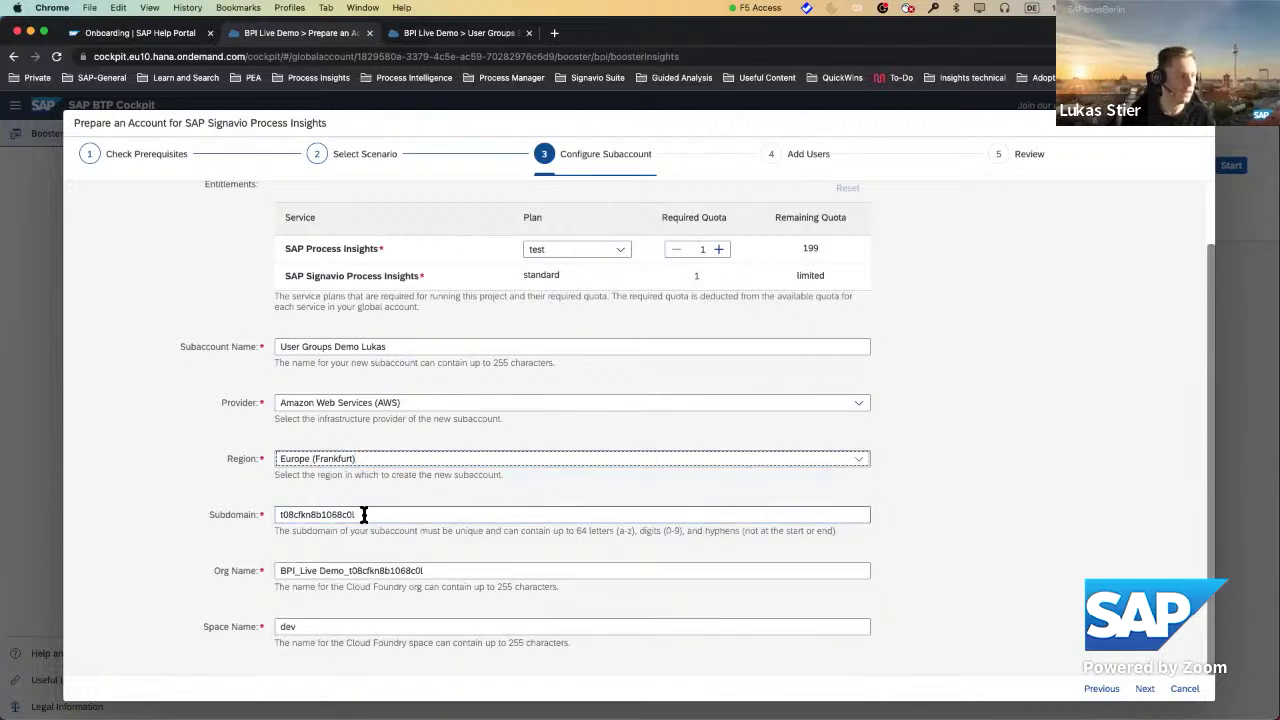
Replace the generated subdomain with 'usergroupsdemo' and continue to Add Users.
left_click_drag(363, 514, 198, 514)
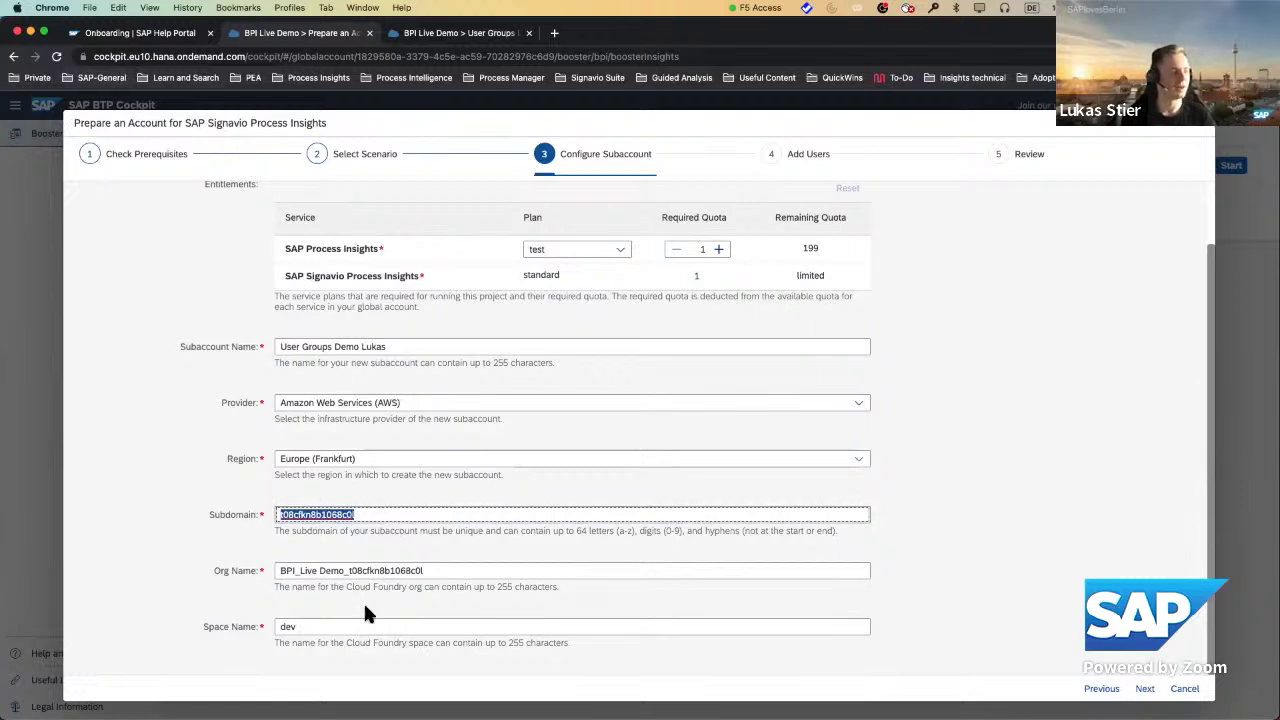
left_click(372, 515)
double_click(344, 515)
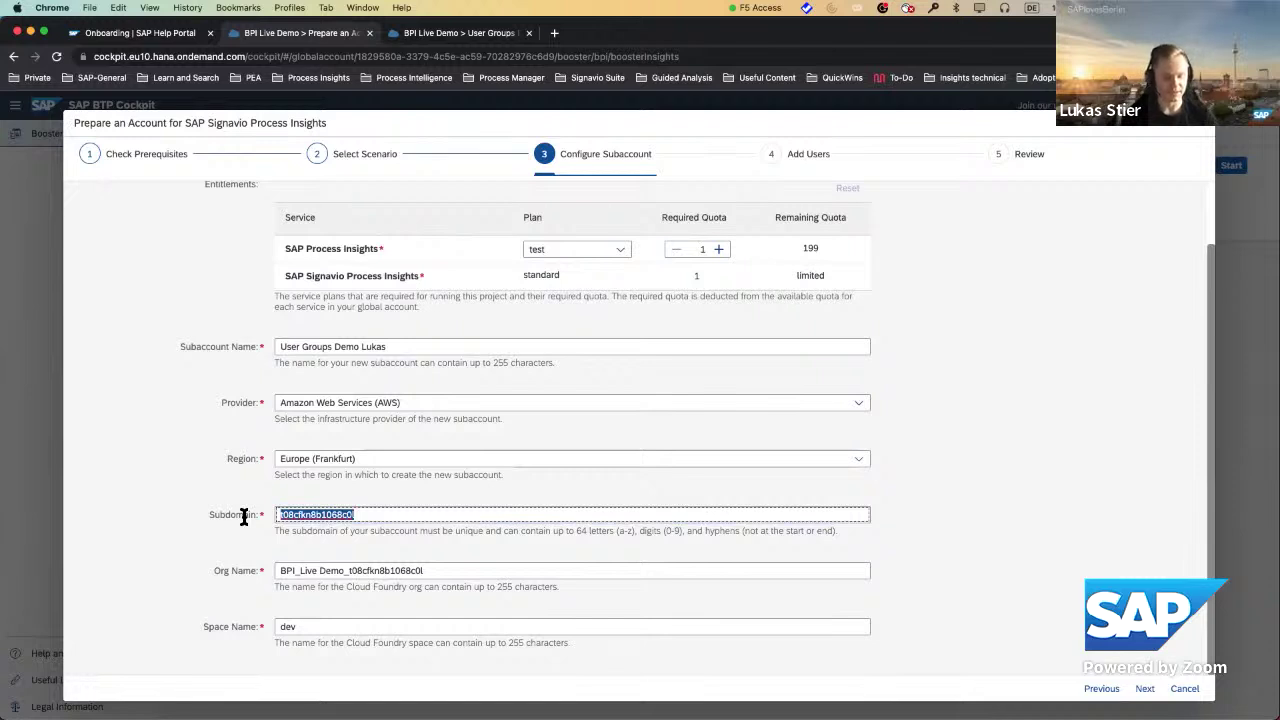
type("usergro")
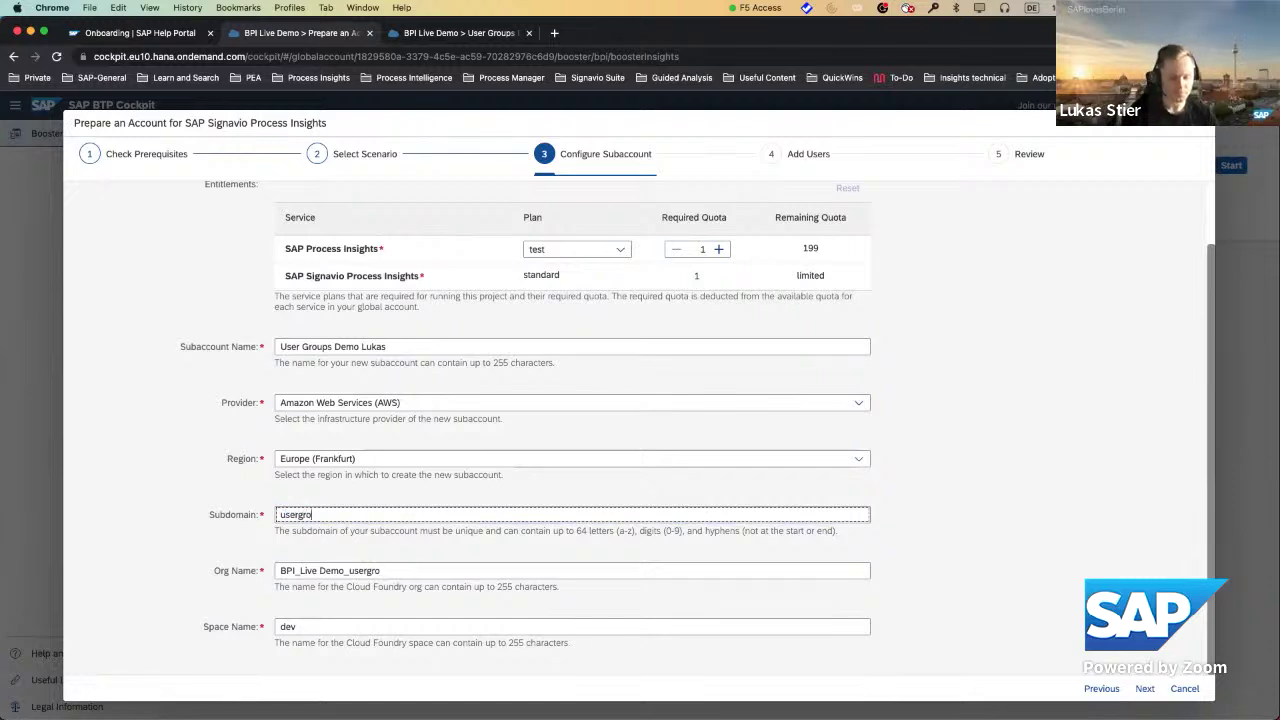
type("ups")
type("demp")
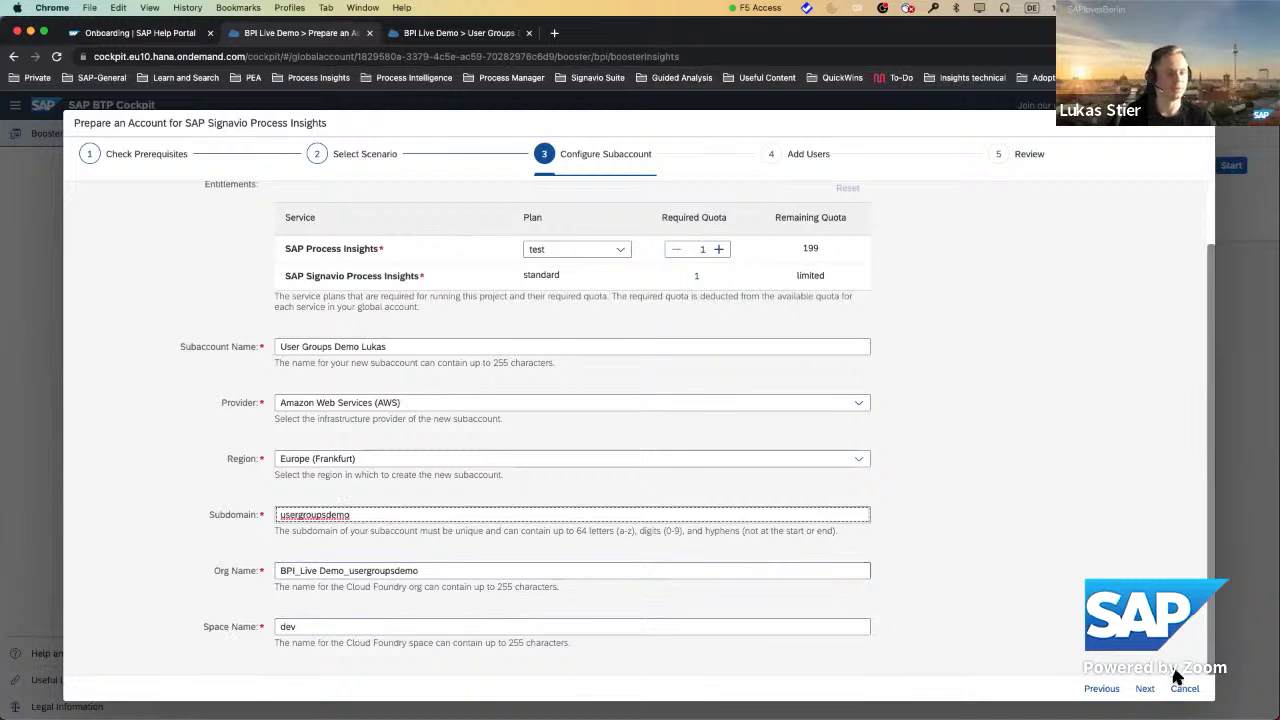
left_click(1144, 688)
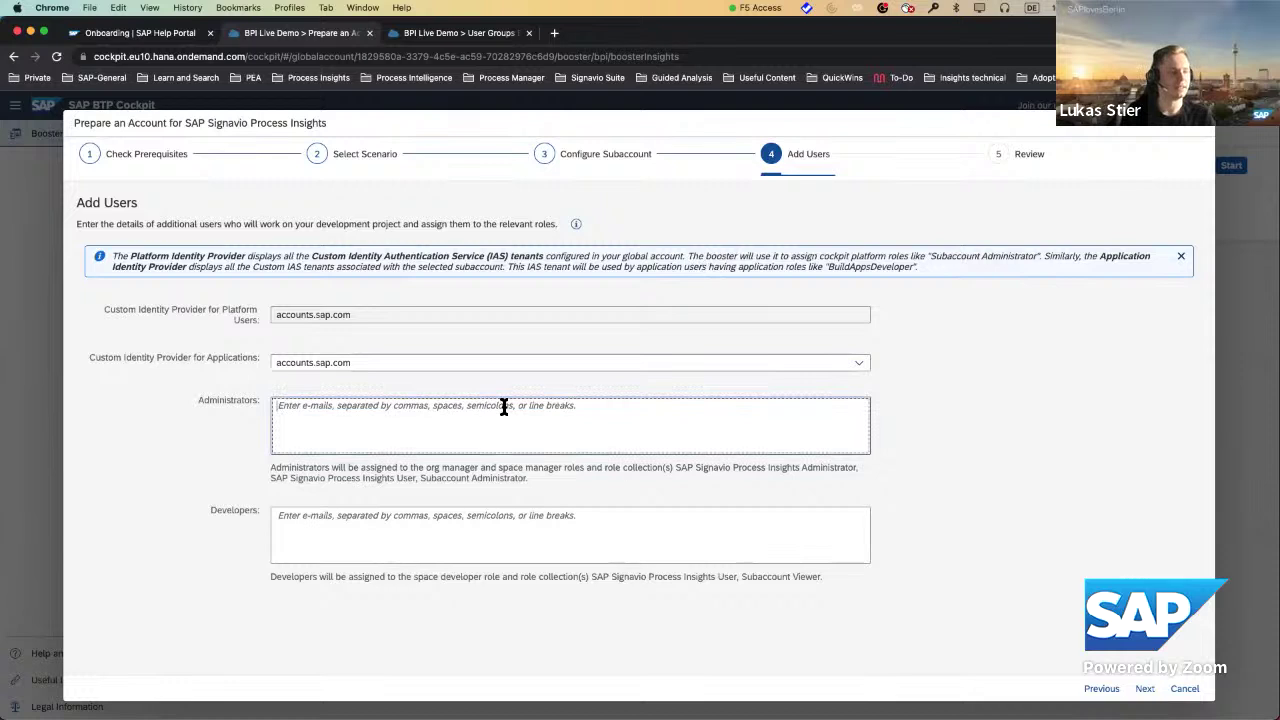
Enter the presenter's e-mail as administrator and copy the same address into Developers.
left_click(546, 436)
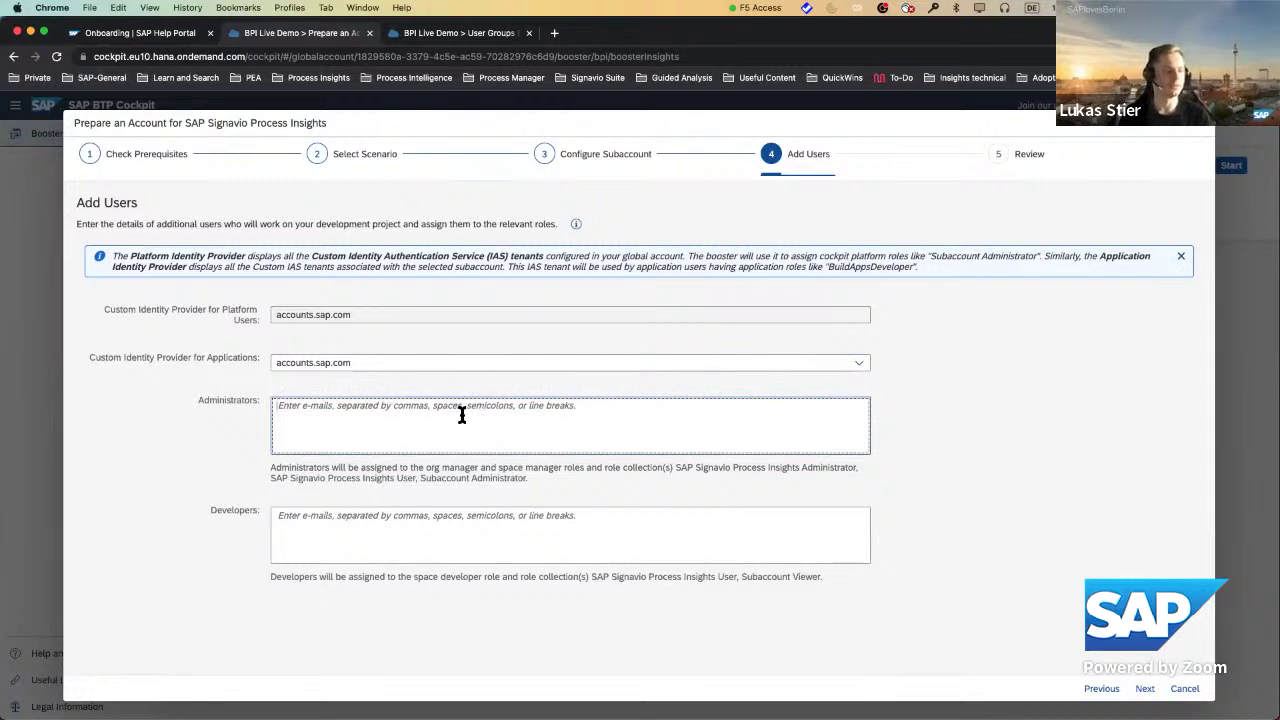
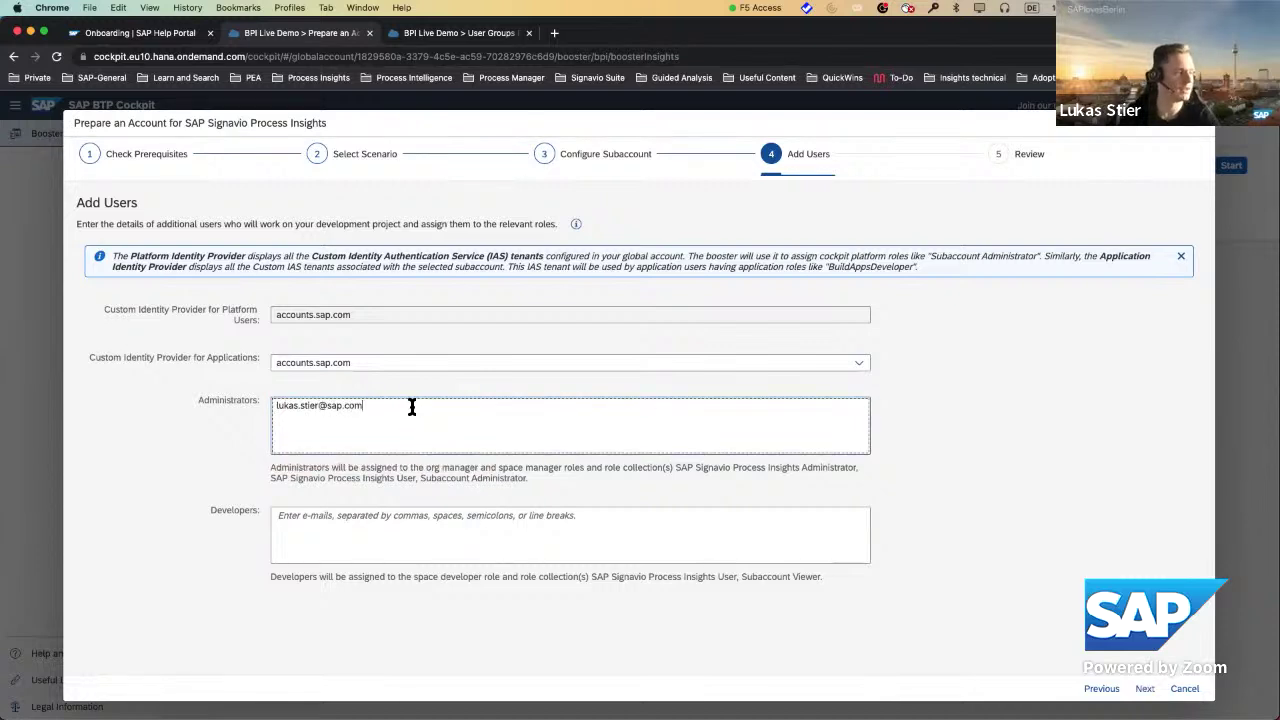
left_click_drag(363, 406, 275, 405)
key("super+c")
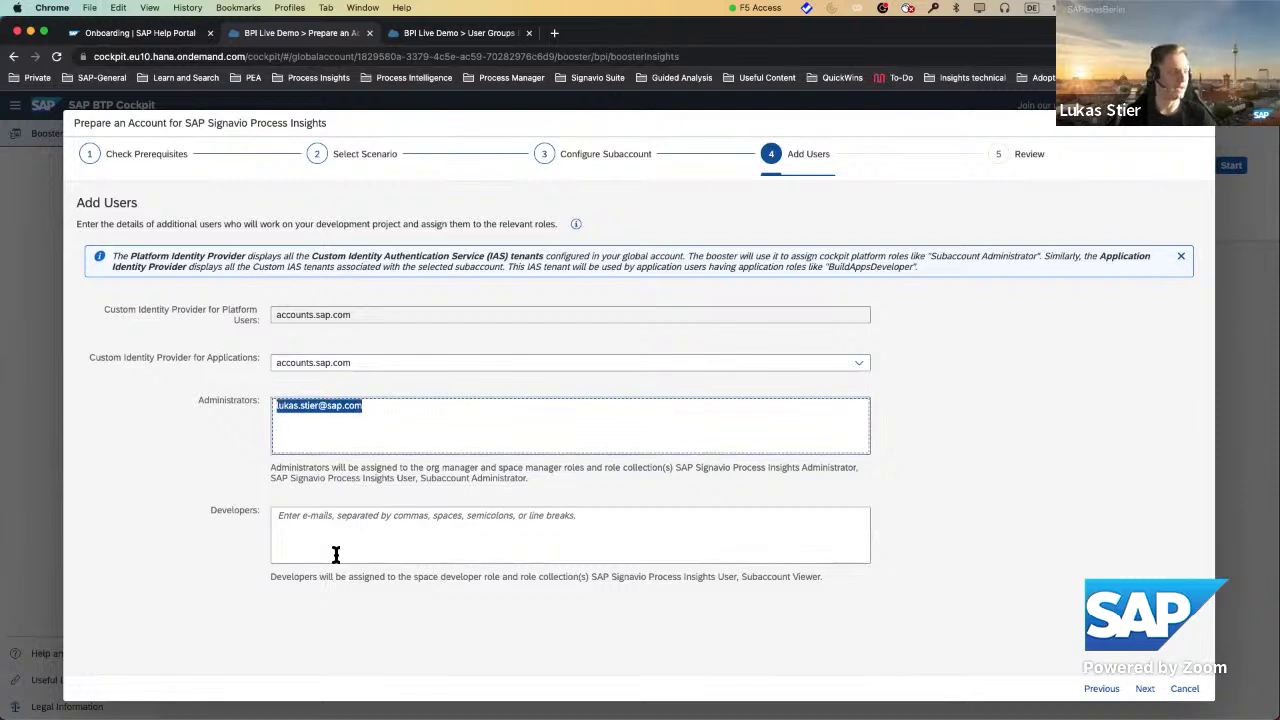
left_click(346, 546)
key("super+v")
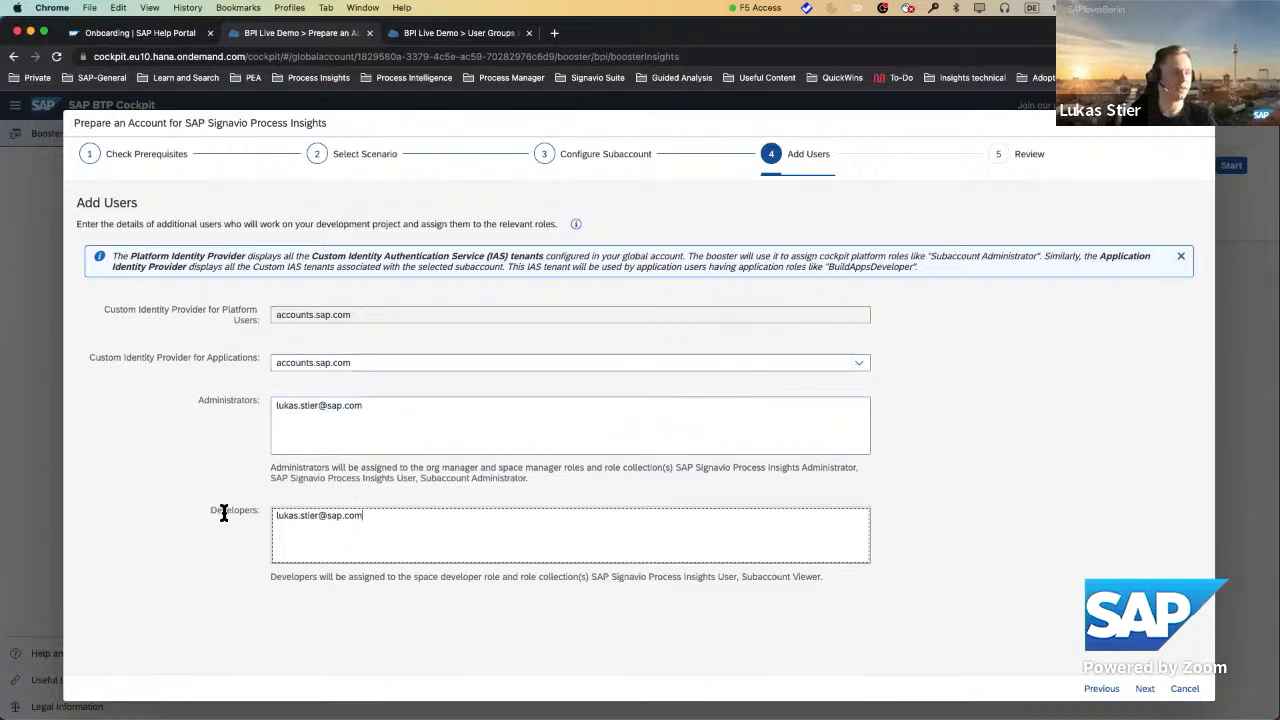
left_click(1033, 389)
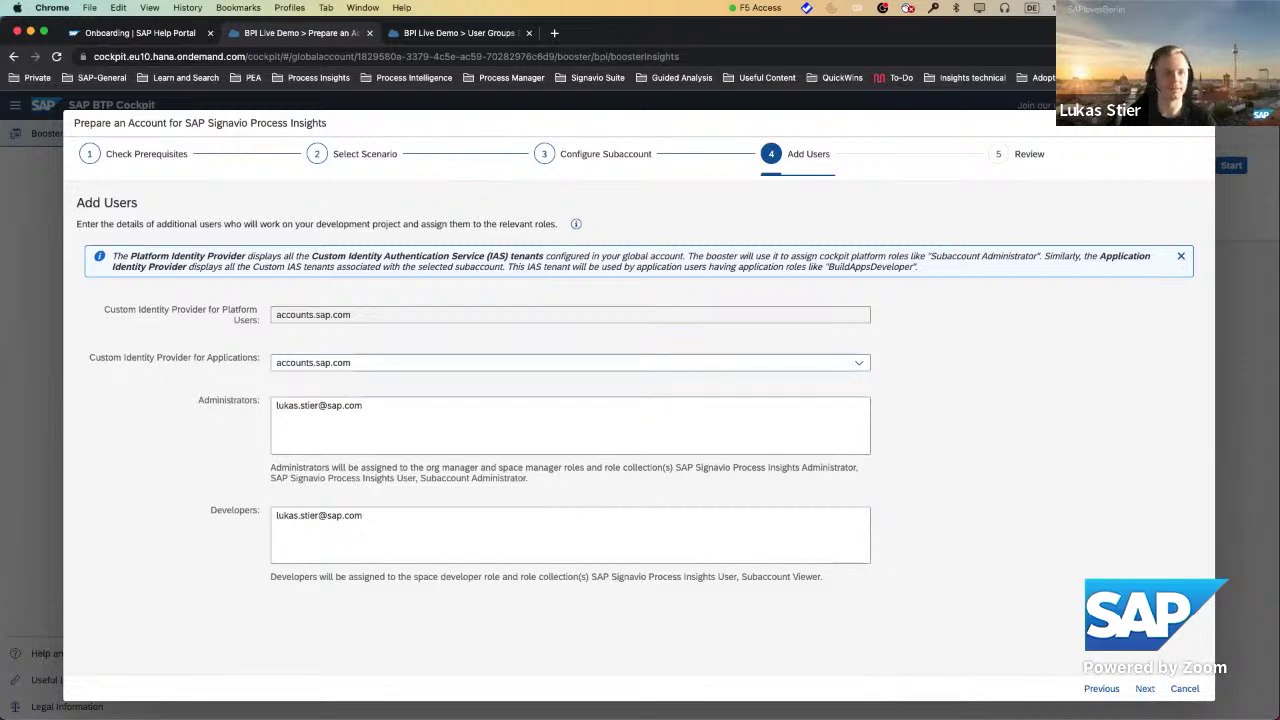
Review the AWS Frankfurt subaccount summary and finish the wizard to create it.
left_click(1148, 692)
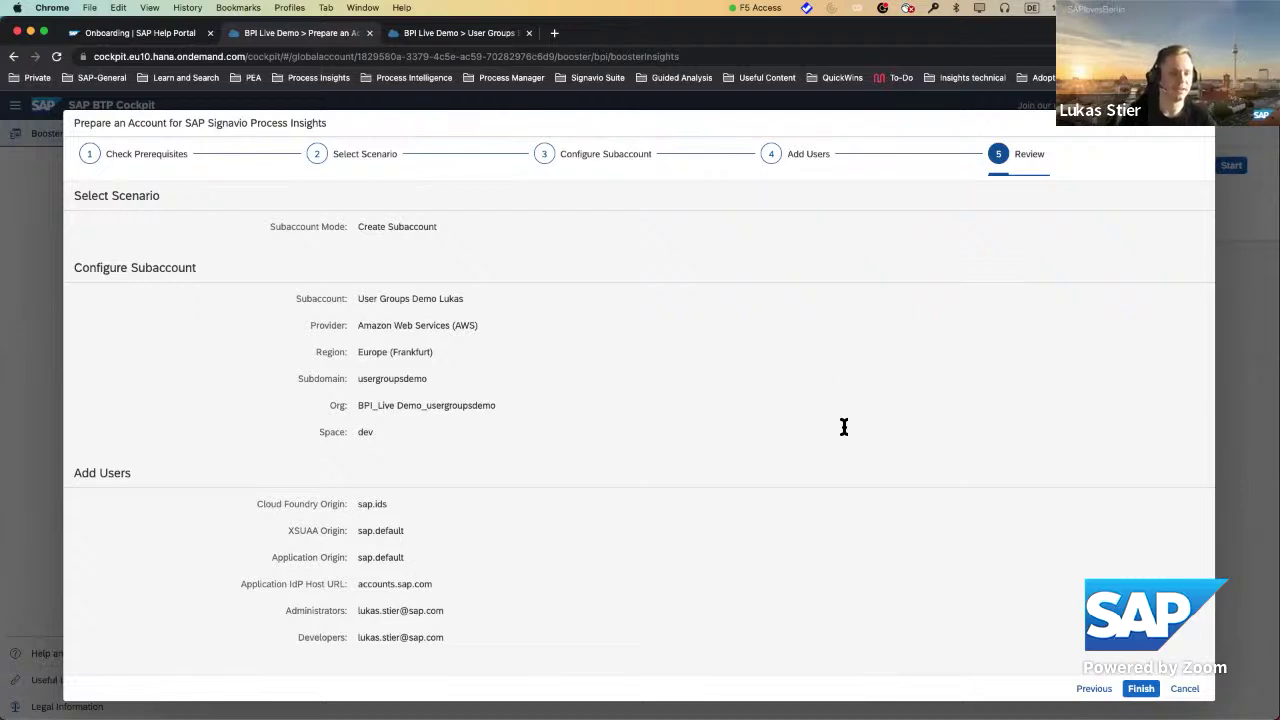
left_click(1141, 689)
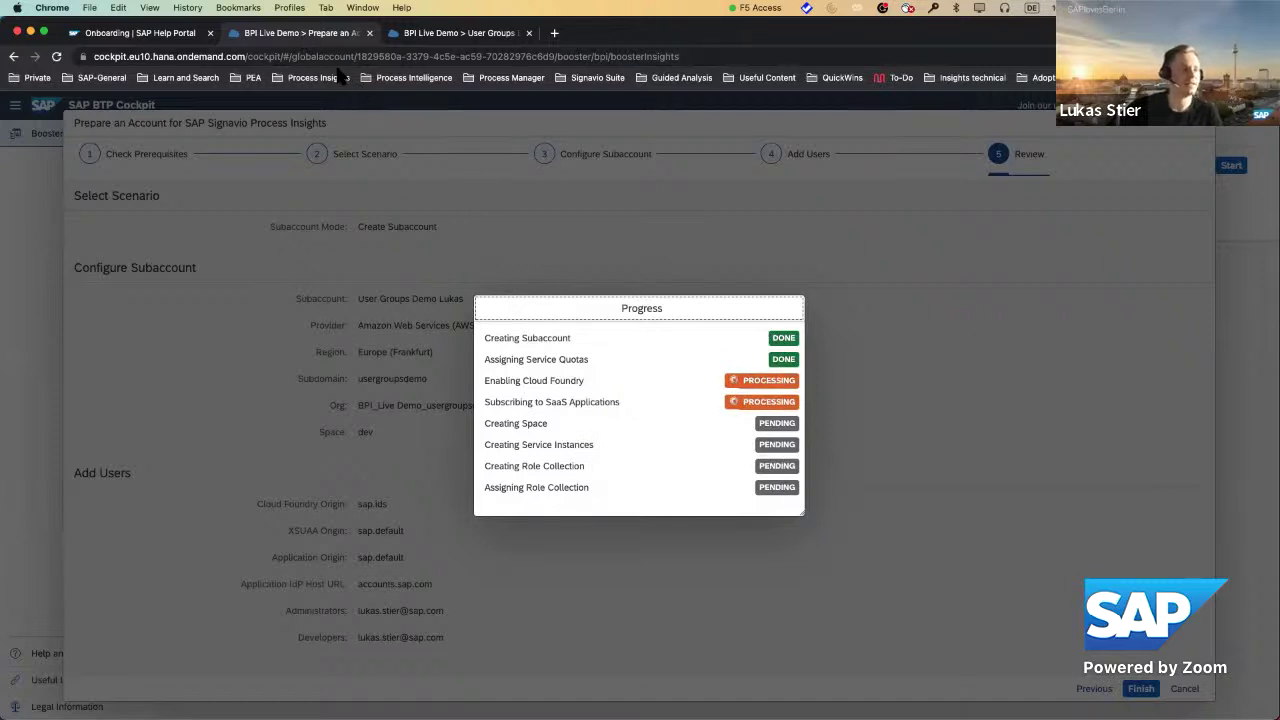
Switch to the third tab and sign in again to view the User Groups Demo subaccount.
left_click(405, 37)
left_click(676, 513)
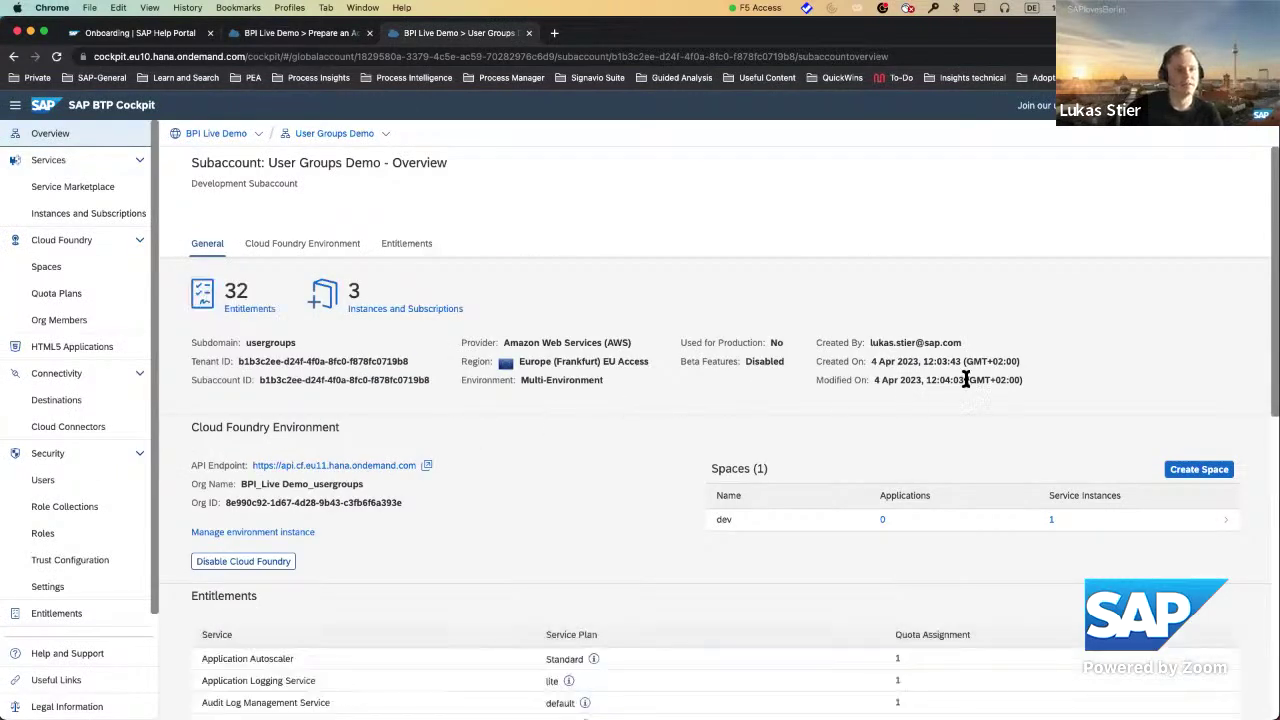
Point out the subaccount's Created On time on the overview page.
left_click_drag(923, 362, 962, 365)
left_click(839, 373)
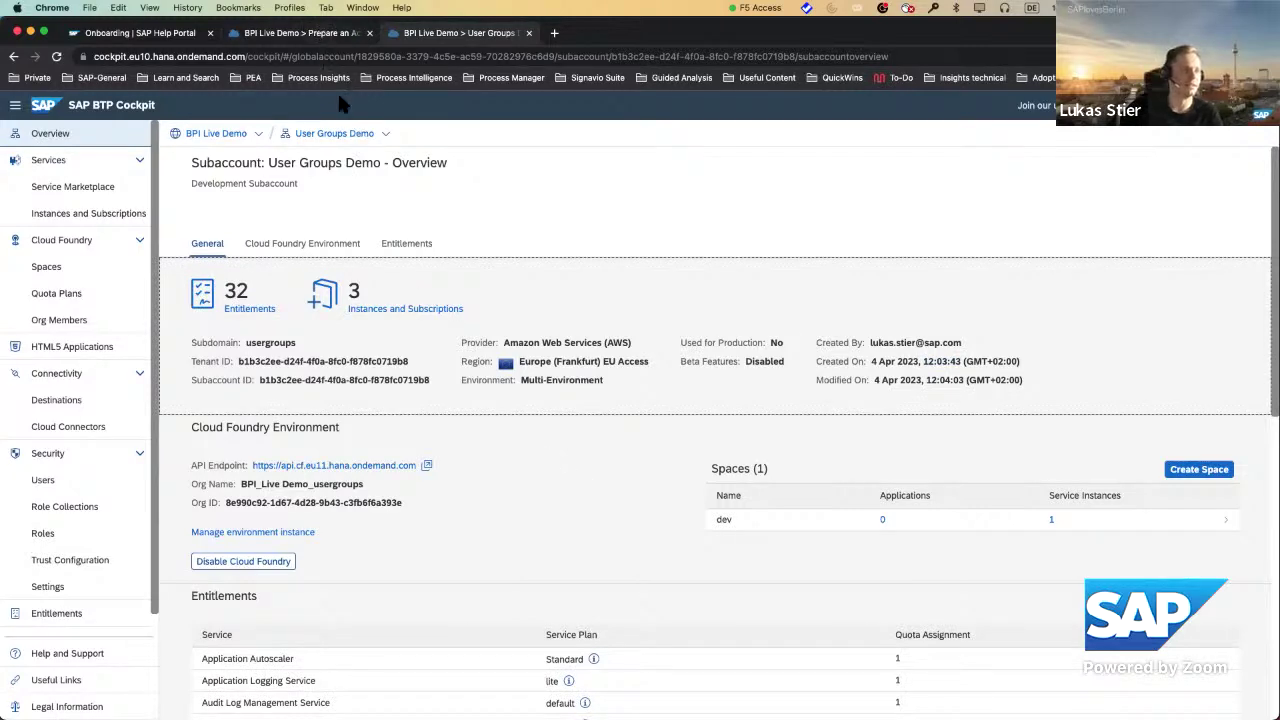
scroll(501, 515, "down", 3)
scroll(501, 513, "up", 3)
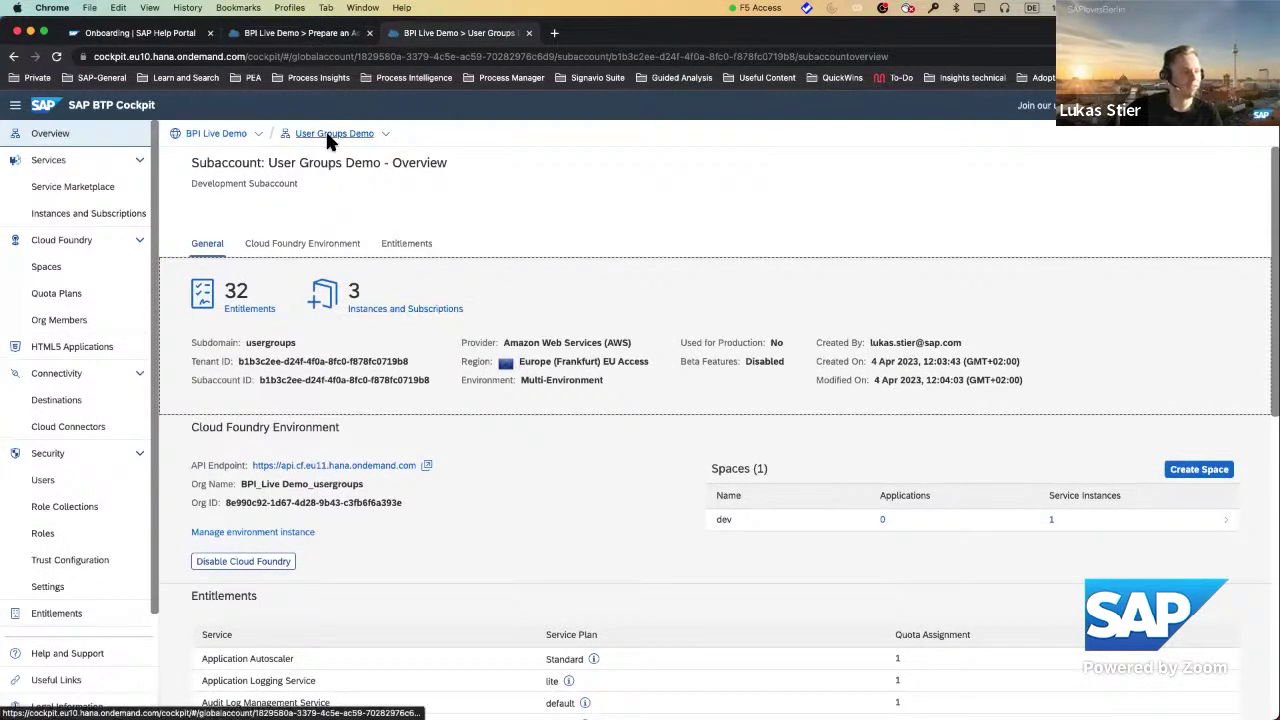
Show Instances and Subscriptions: Process Insights subscribed and a standard instance with 1 key.
left_click(397, 316)
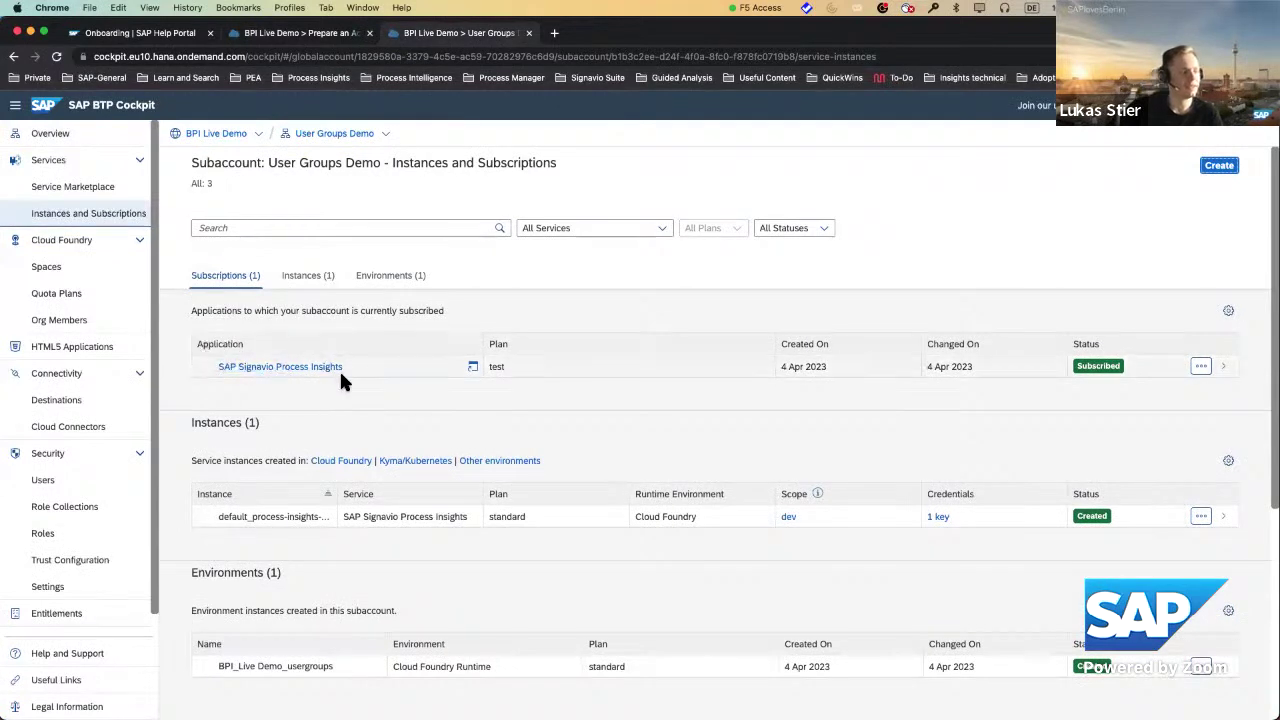
scroll(531, 428, "down", 1)
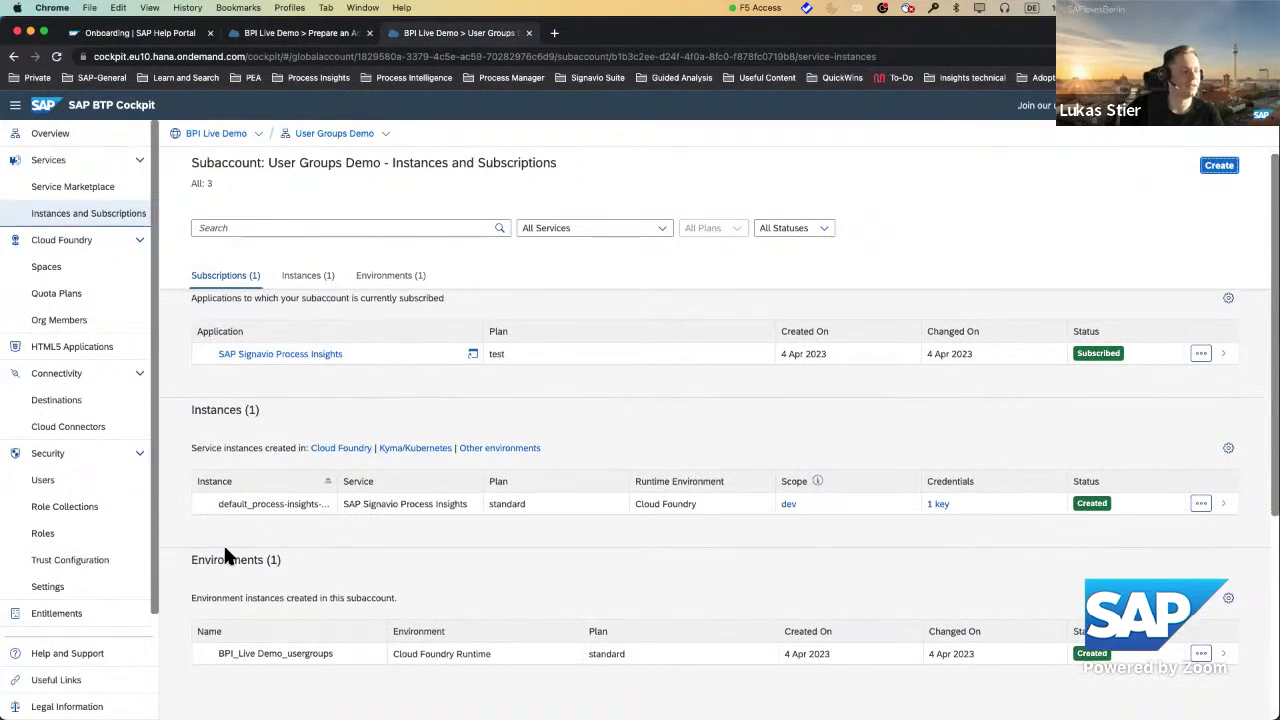
scroll(417, 540, "up", 1)
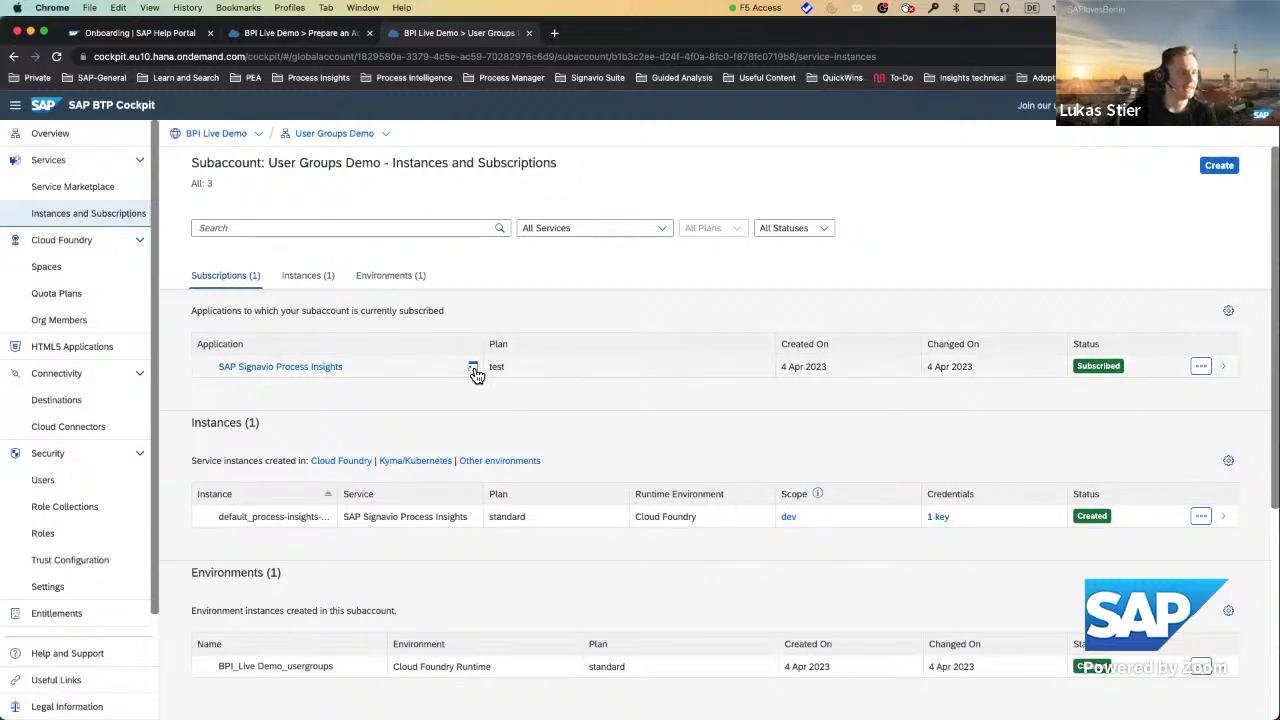
Launch SAP Signavio Process Insights from the Subscriptions table in a new tab.
left_click(475, 369)
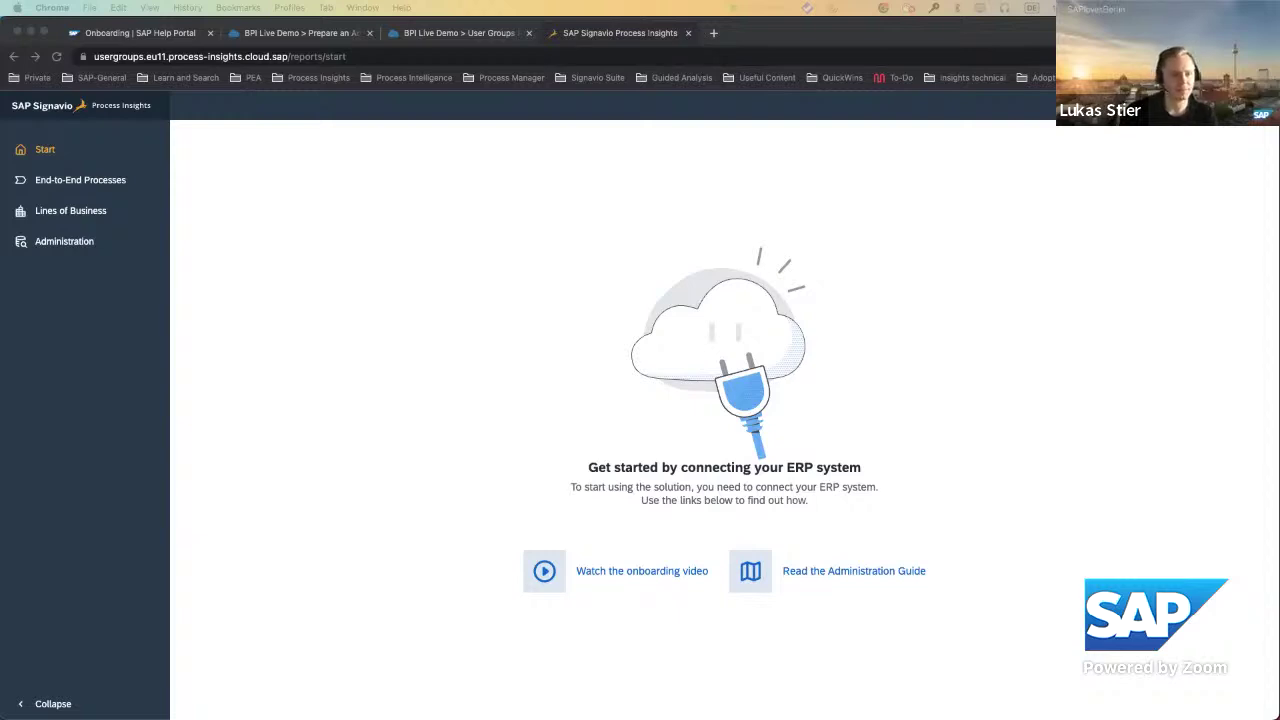
Back in SAP GUI, run transaction /n/sdf/alm_setup picked from the command-field history.
key("super+Tab")
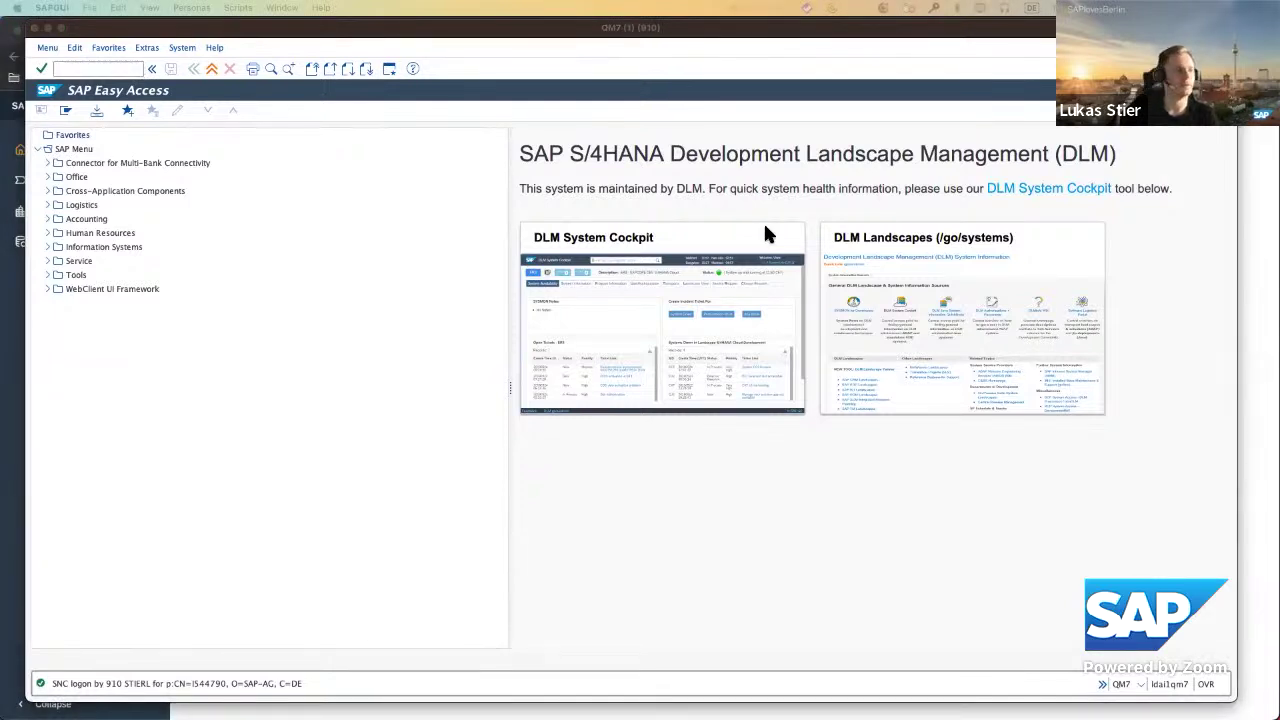
left_click(99, 69)
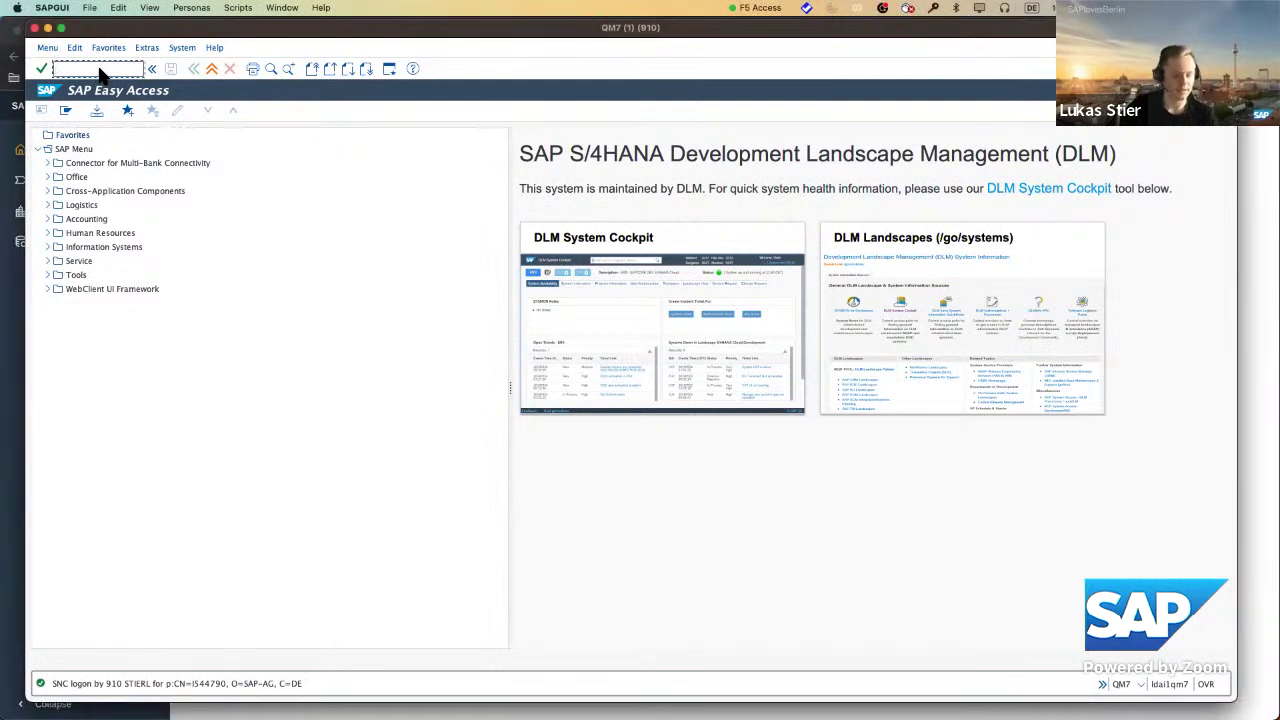
type("/n")
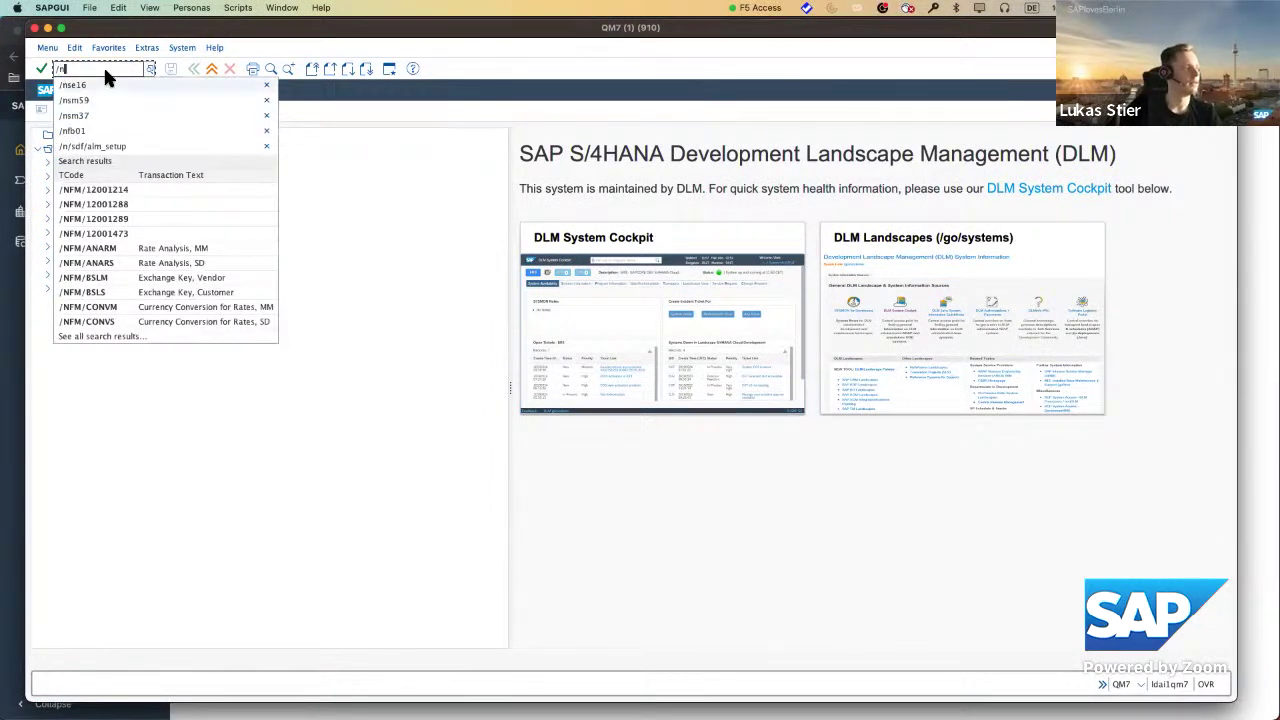
left_click(119, 146)
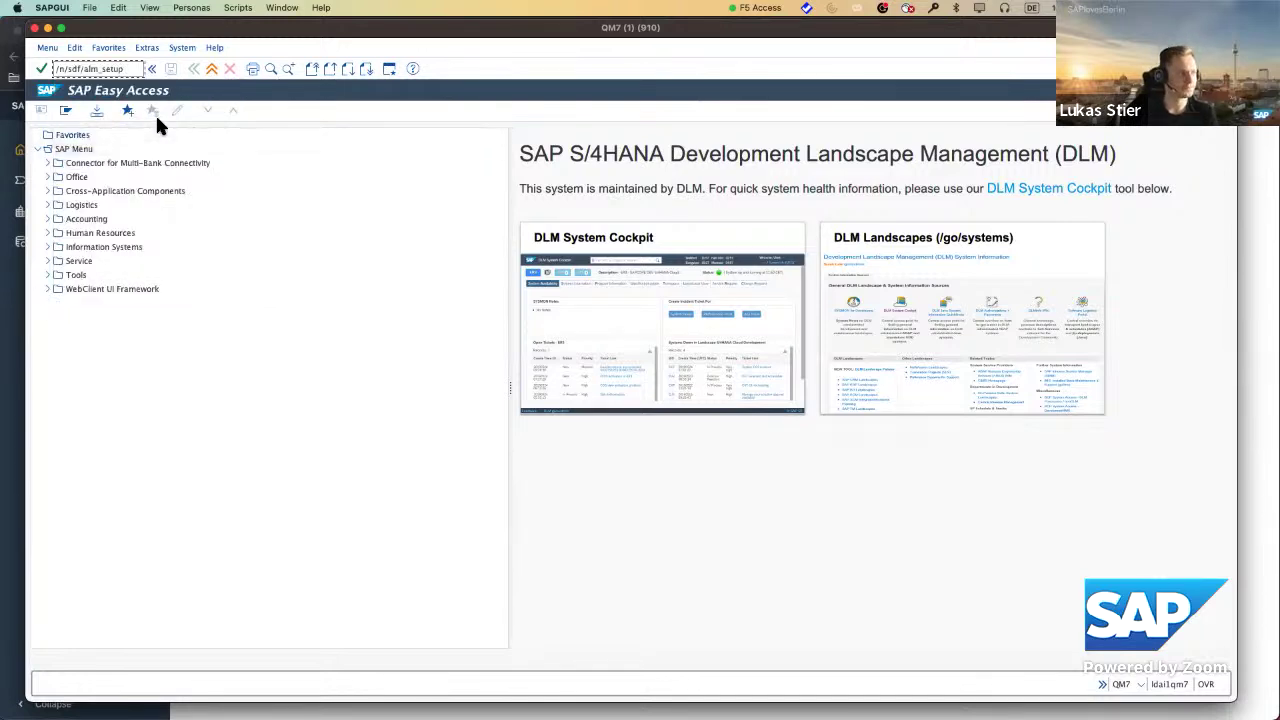
key("Return")
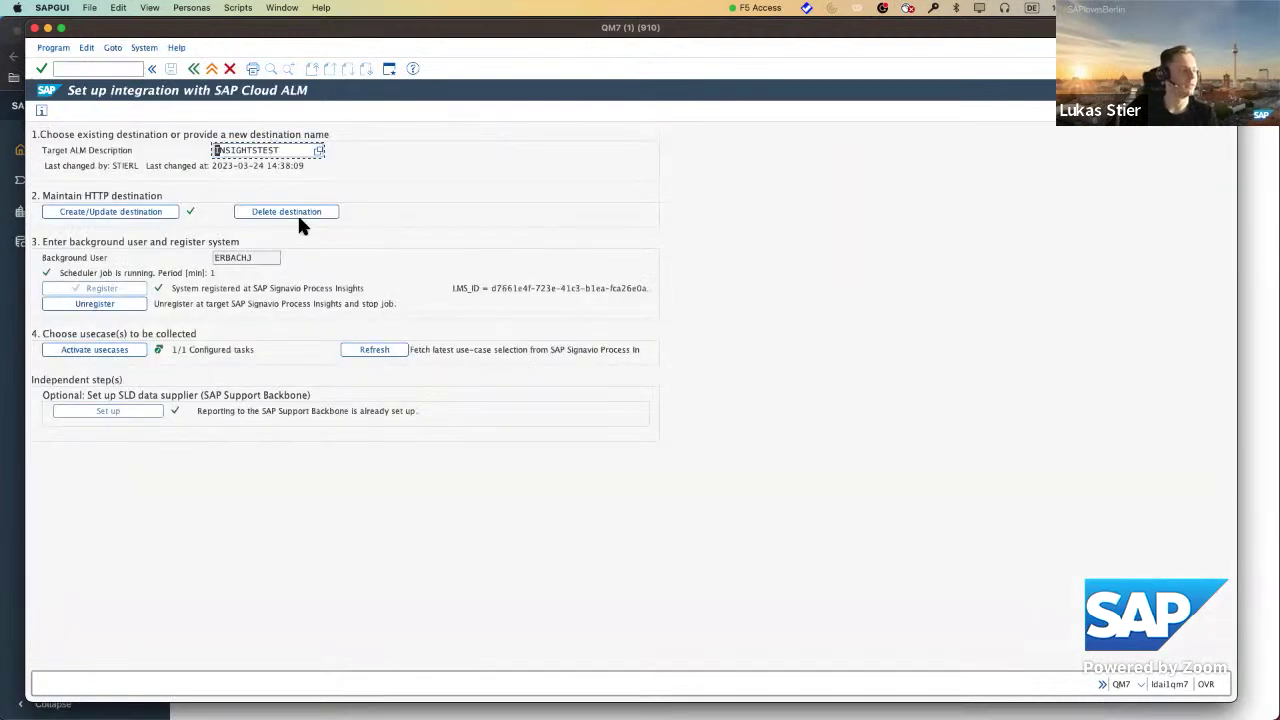
Unregister the system from Process Insights and delete the old INSIGHTSTEST HTTP destination.
left_click(125, 302)
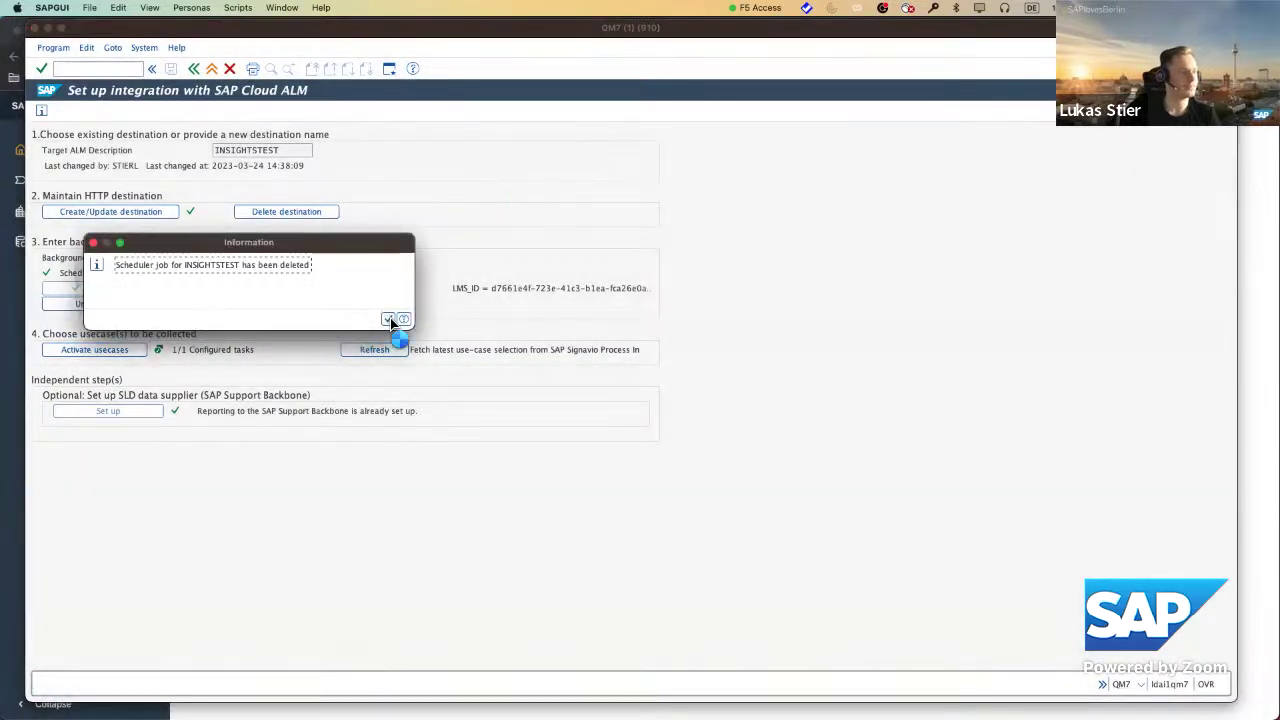
left_click(392, 321)
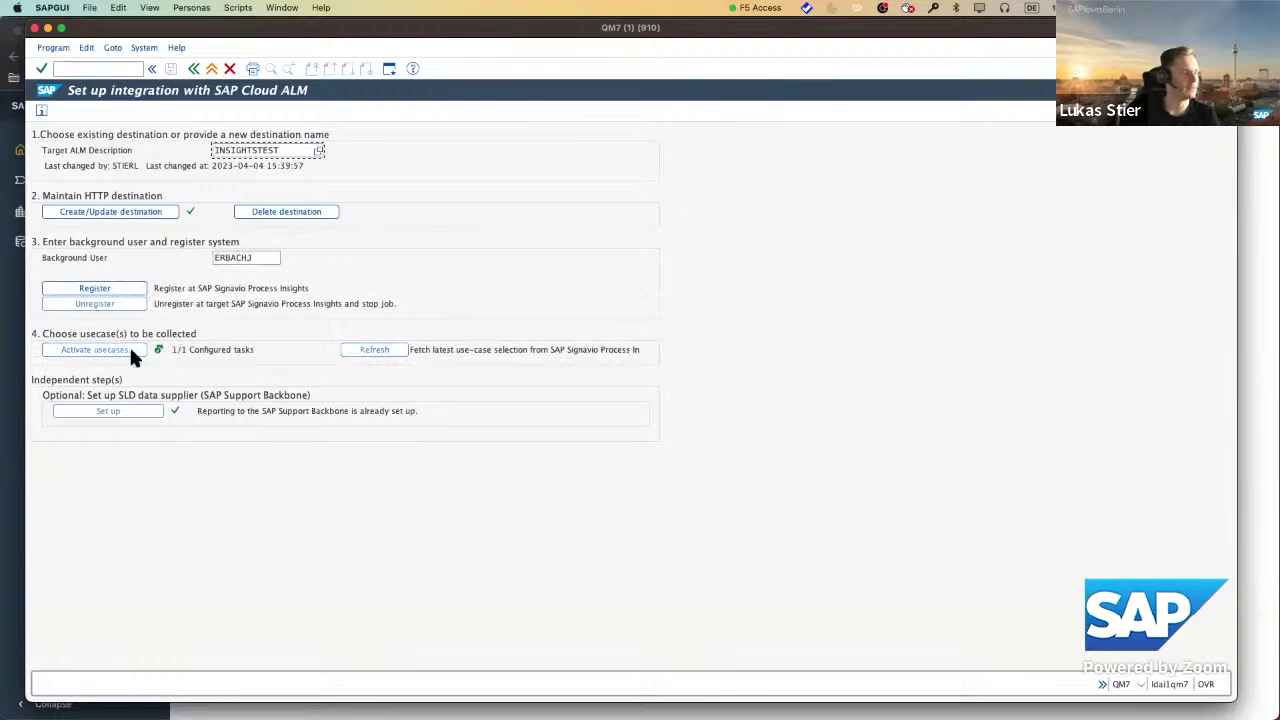
left_click(255, 212)
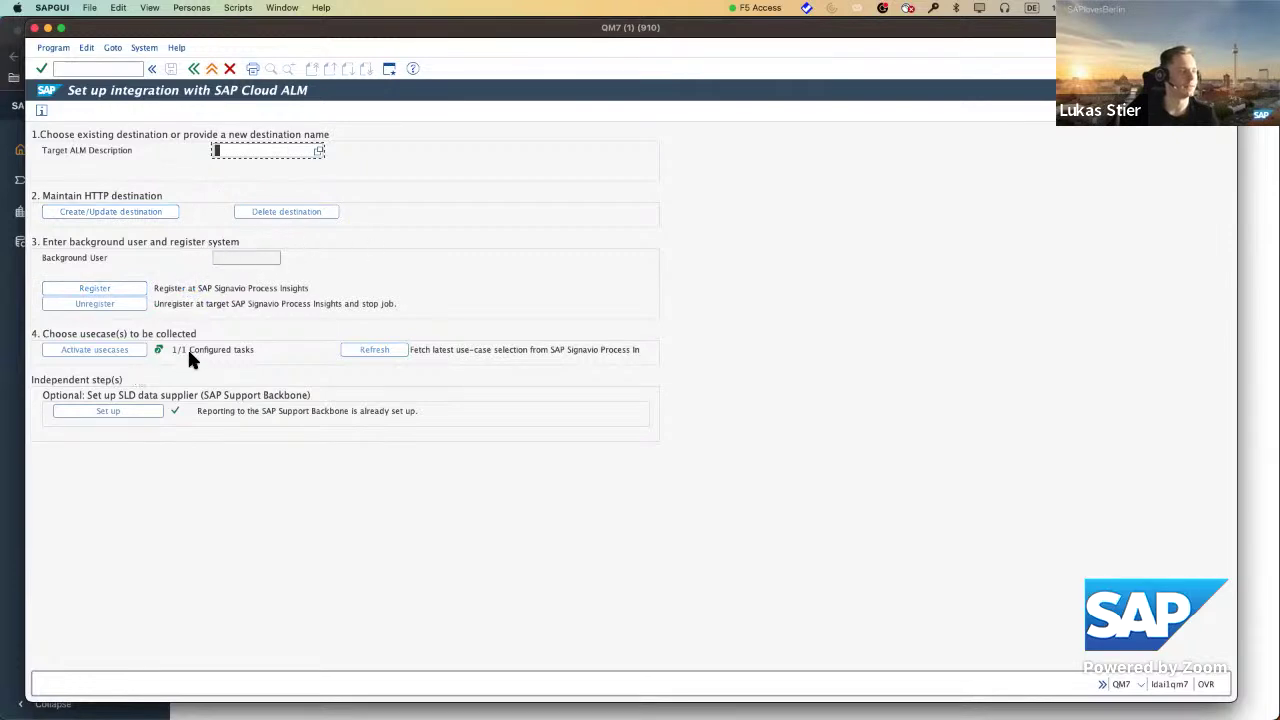
left_click_drag(434, 27, 446, 25)
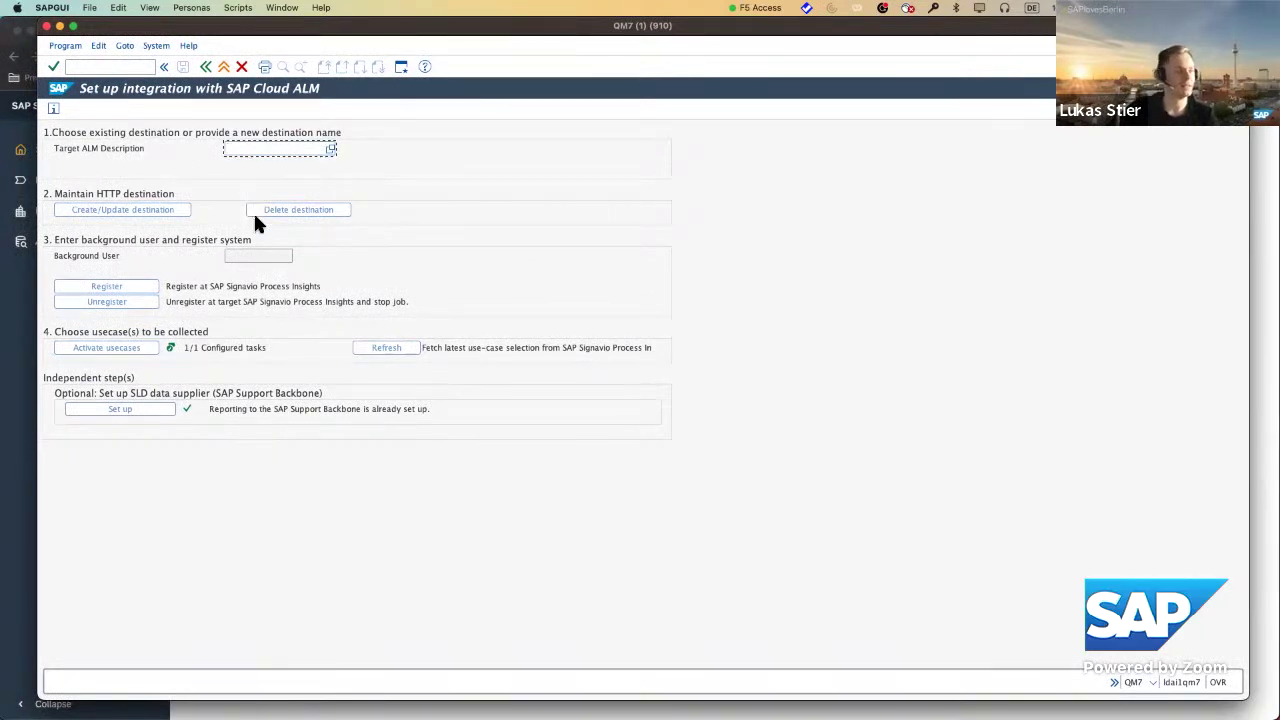
Enter INSIGHTS_LUKAS as the Target ALM Description.
type("i")
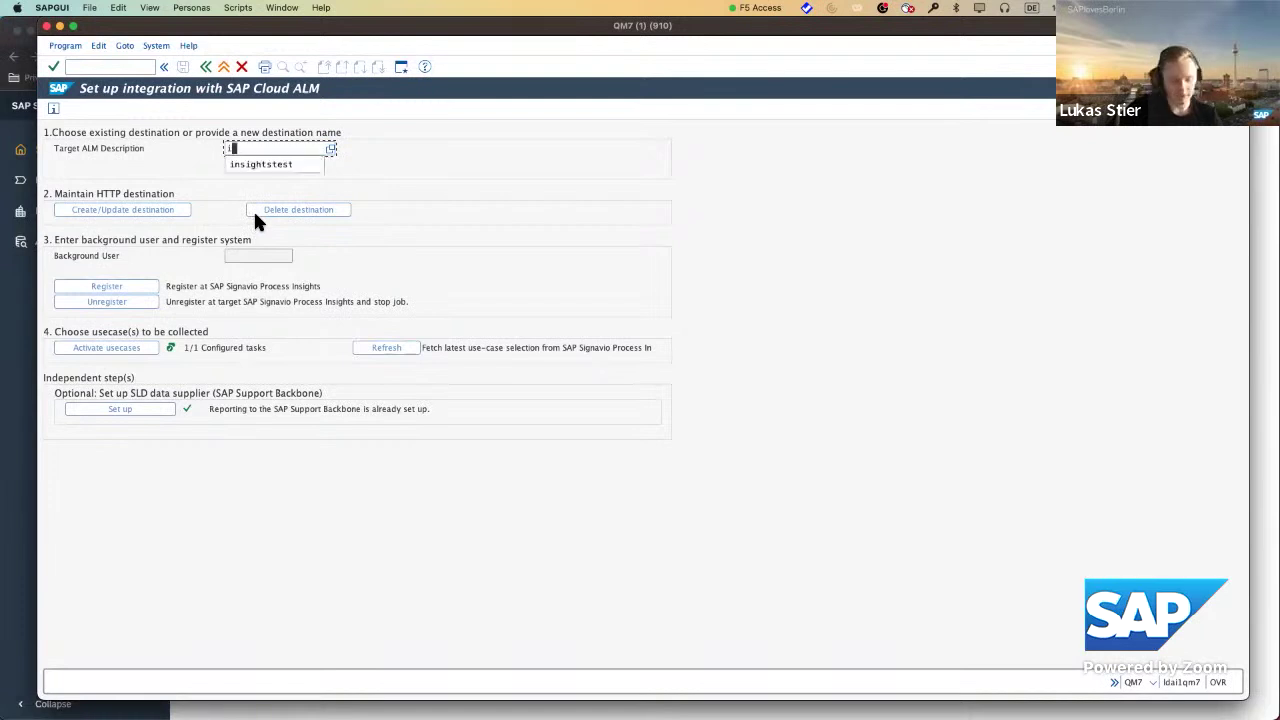
type("nsights")
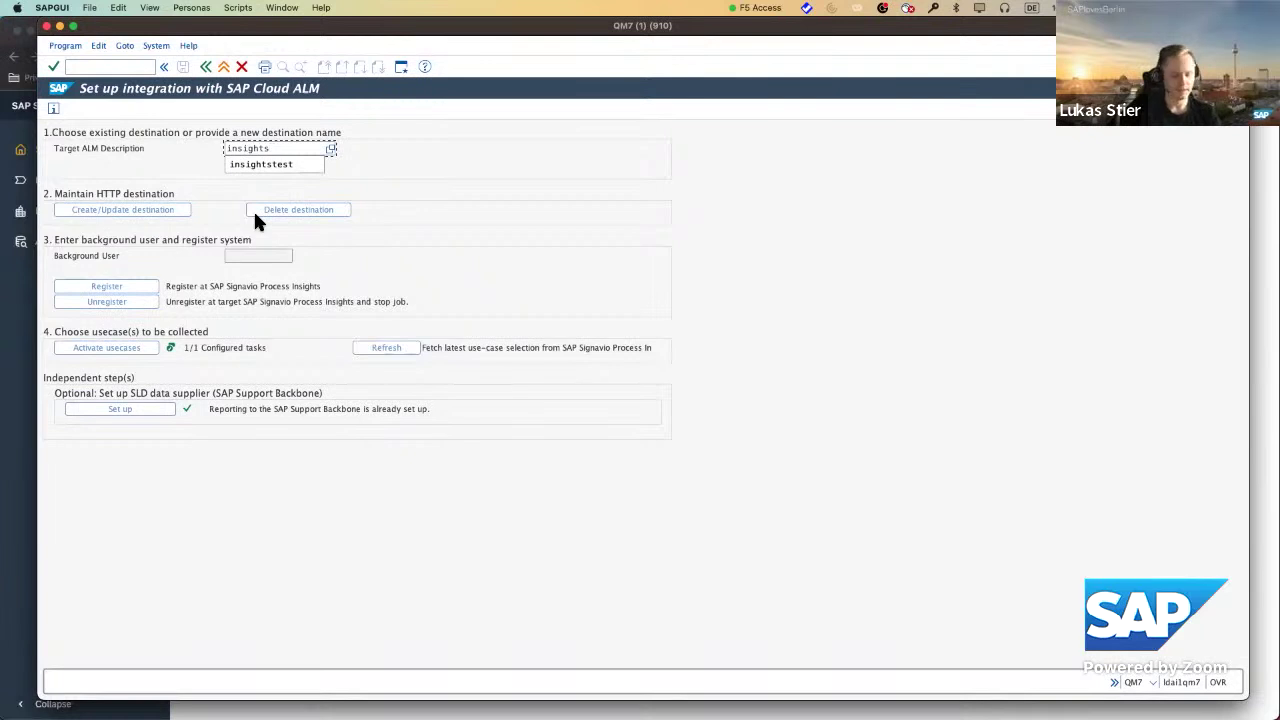
type("tukas")
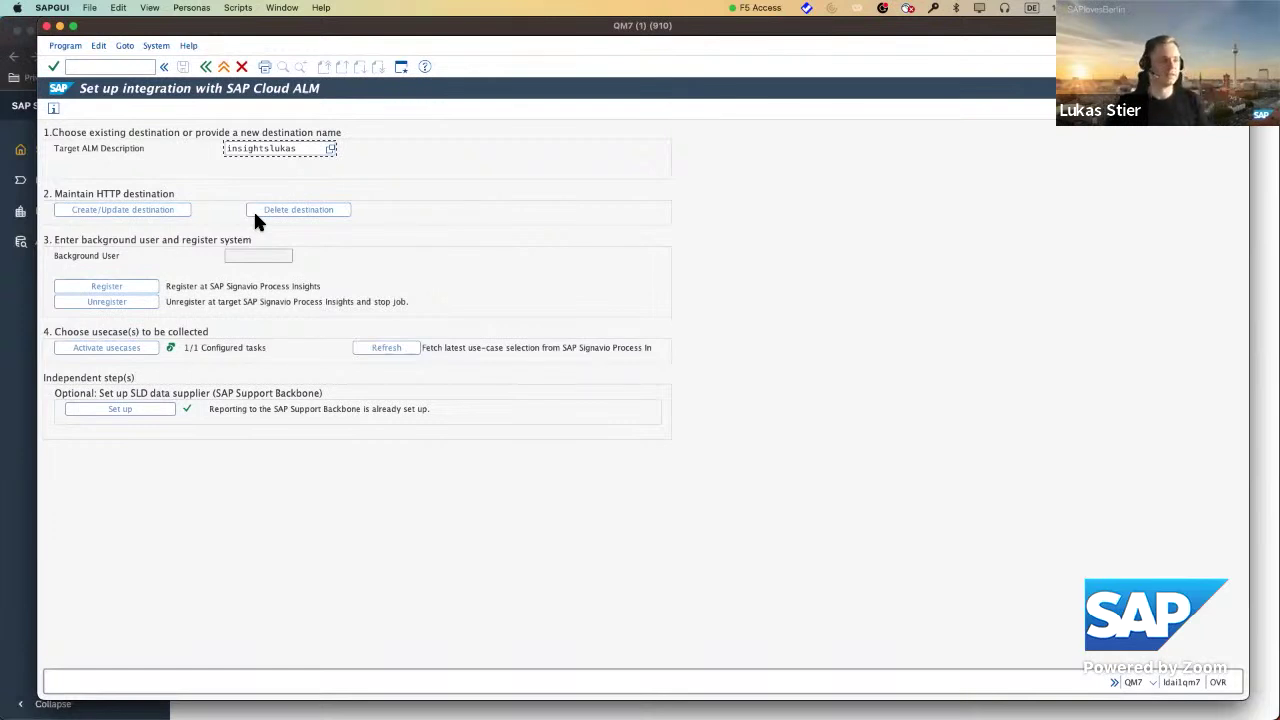
key("BackSpace")
key("BackSpace")
key("BackSpace")
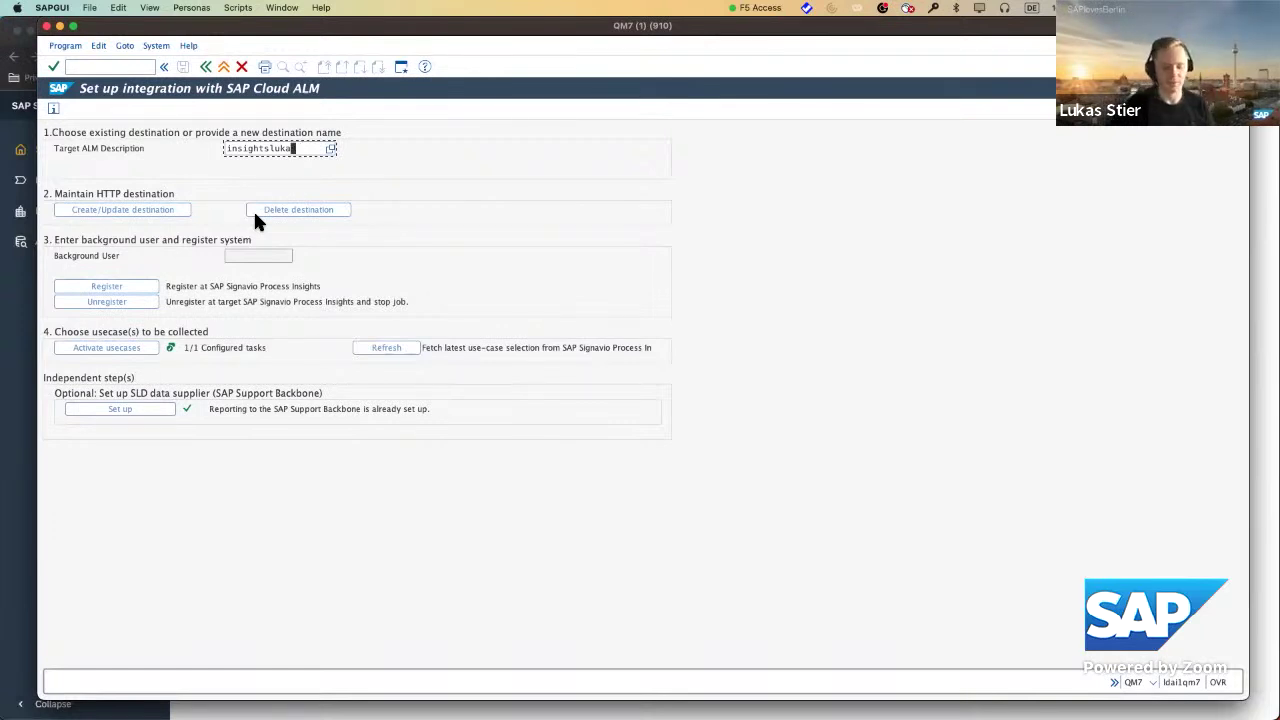
key("BackSpace")
key("BackSpace")
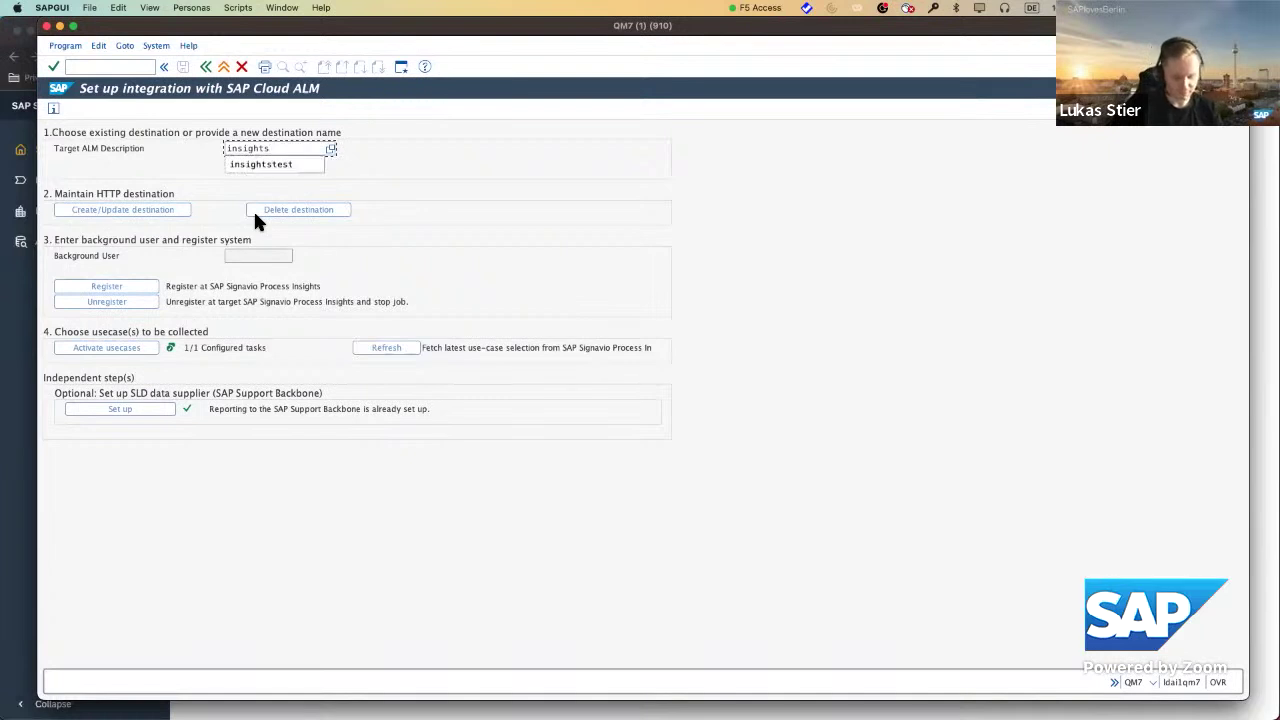
type("_lukas")
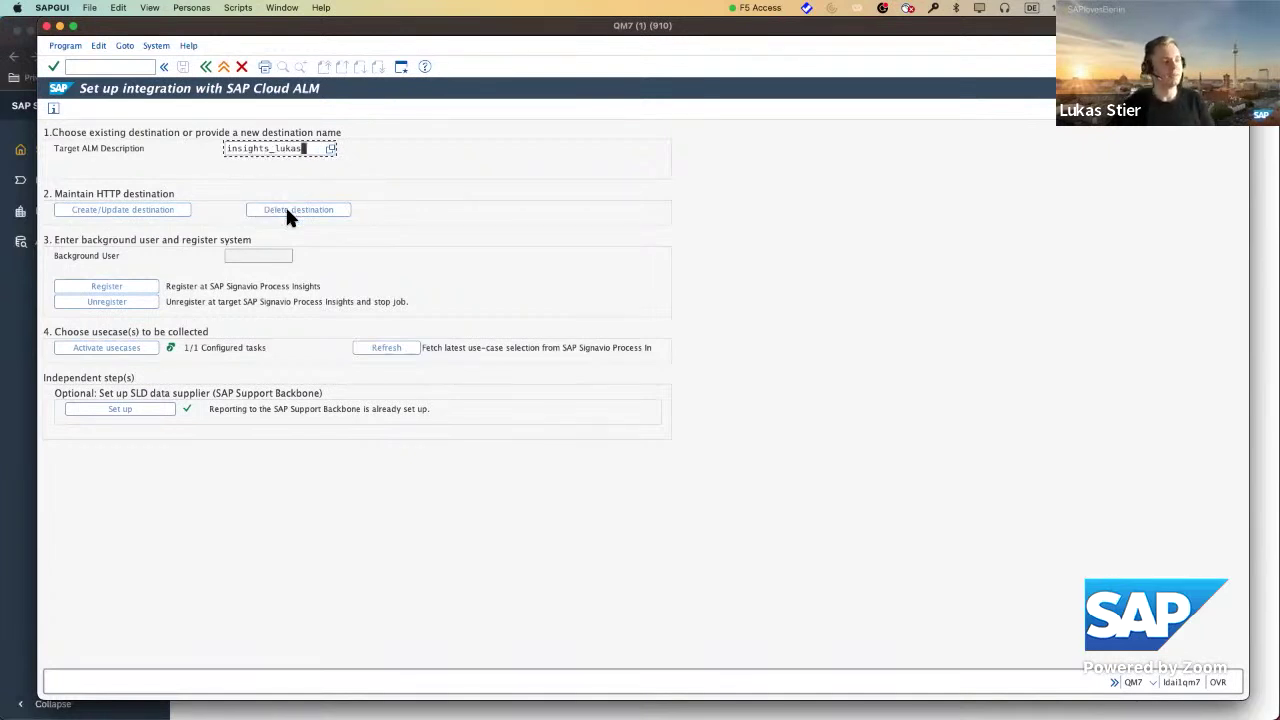
left_click(175, 210)
left_click(305, 149)
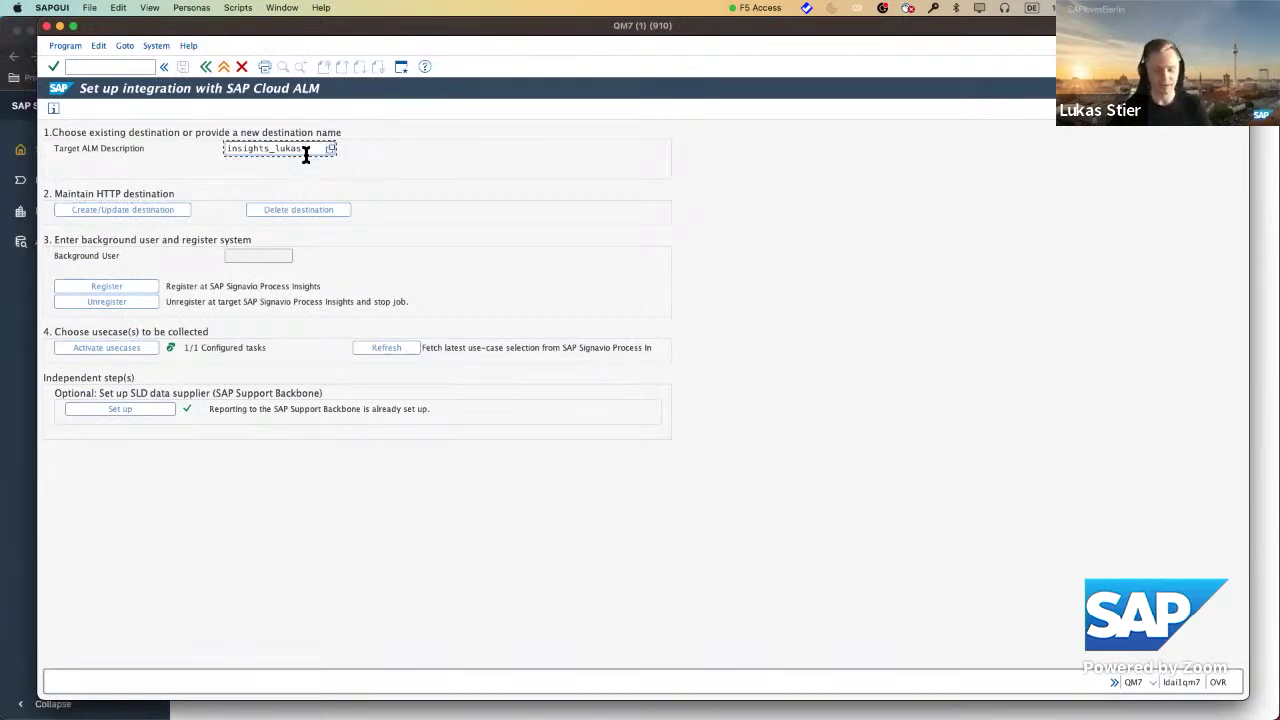
key("Return")
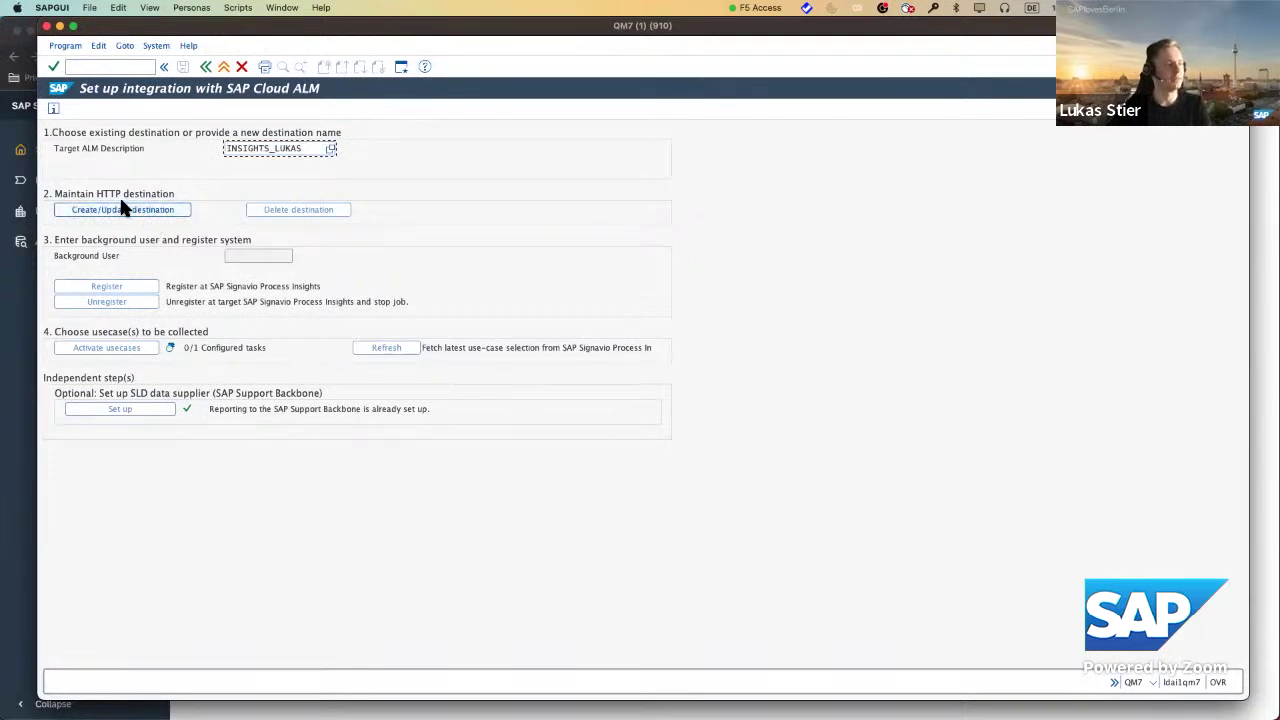
Start creating the INSIGHTS_LUKAS HTTP destination from pasted service keys, then return to BTP Cockpit.
left_click(146, 211)
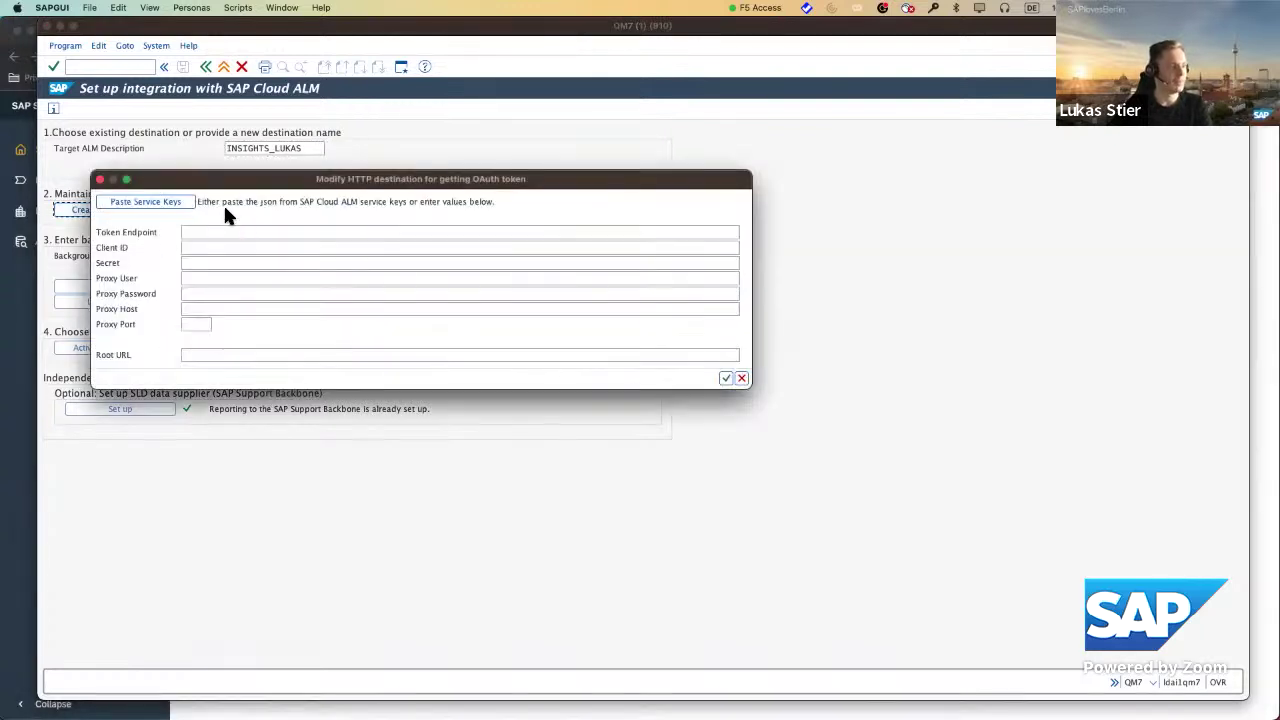
left_click(148, 202)
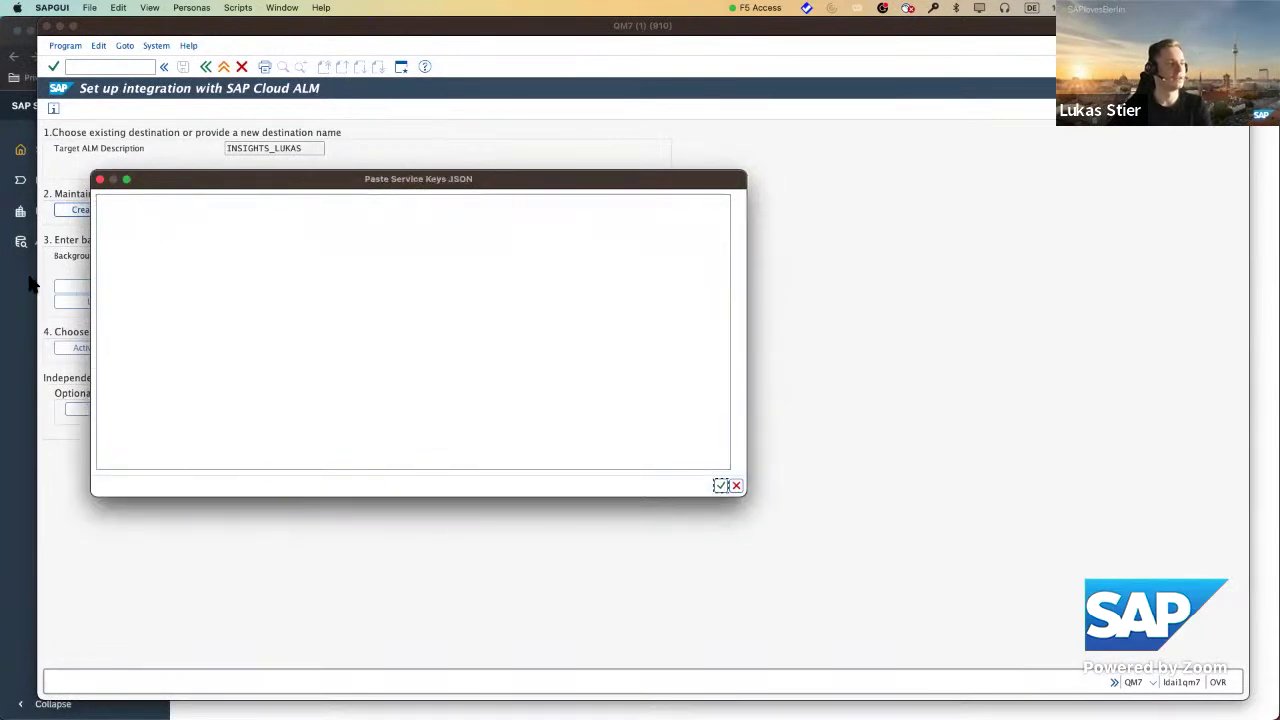
key("super+Tab")
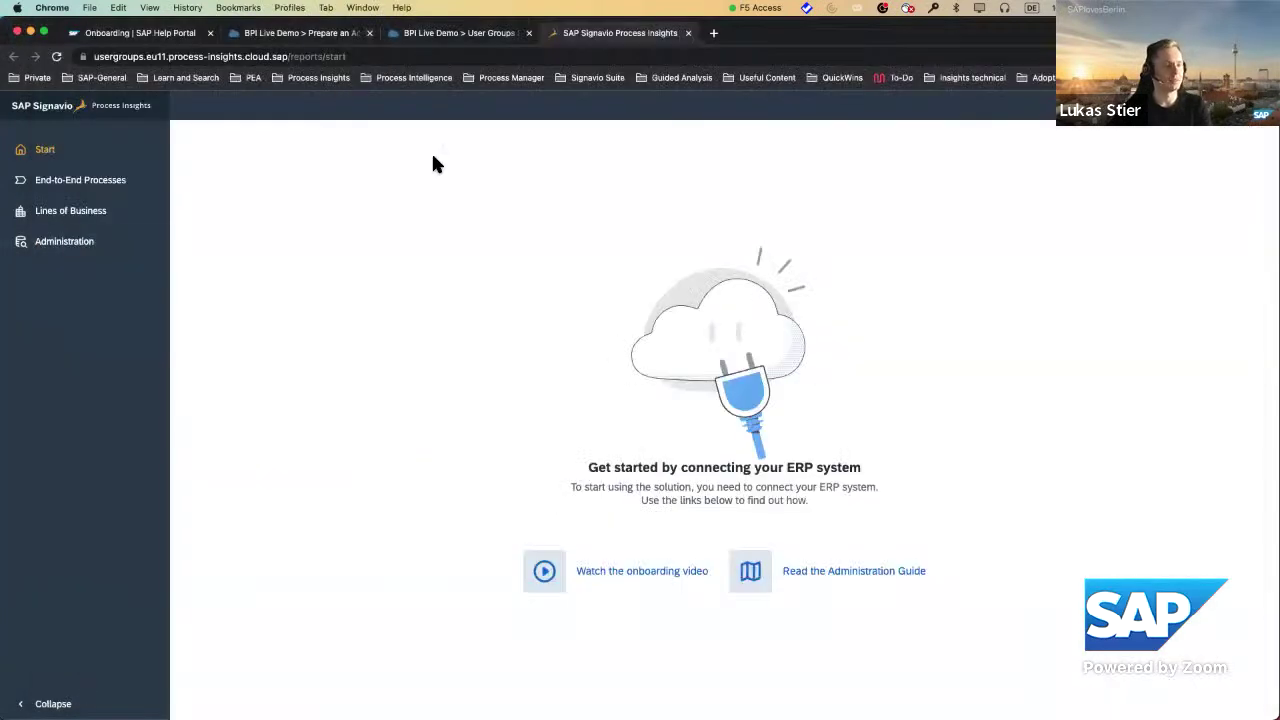
key("ctrl+shift+Tab")
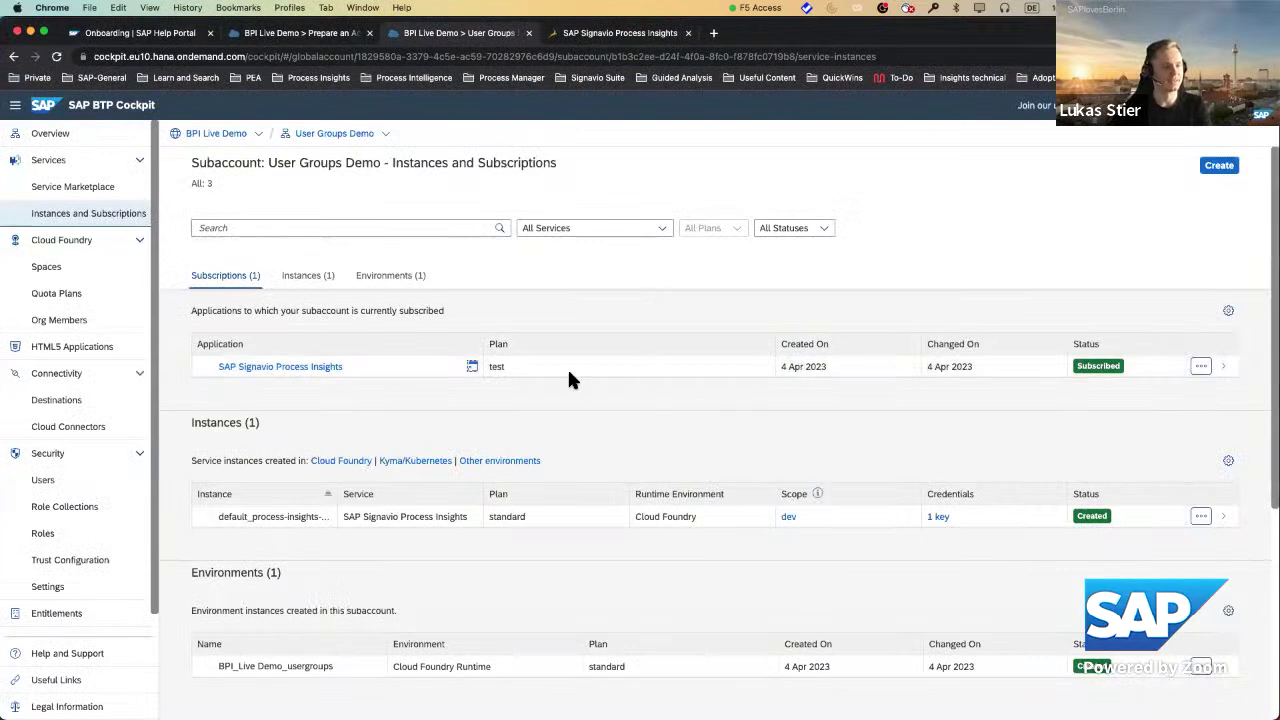
Copy the Process Insights instance's service-key JSON from its '1 key' credentials.
scroll(567, 380, "down", 3)
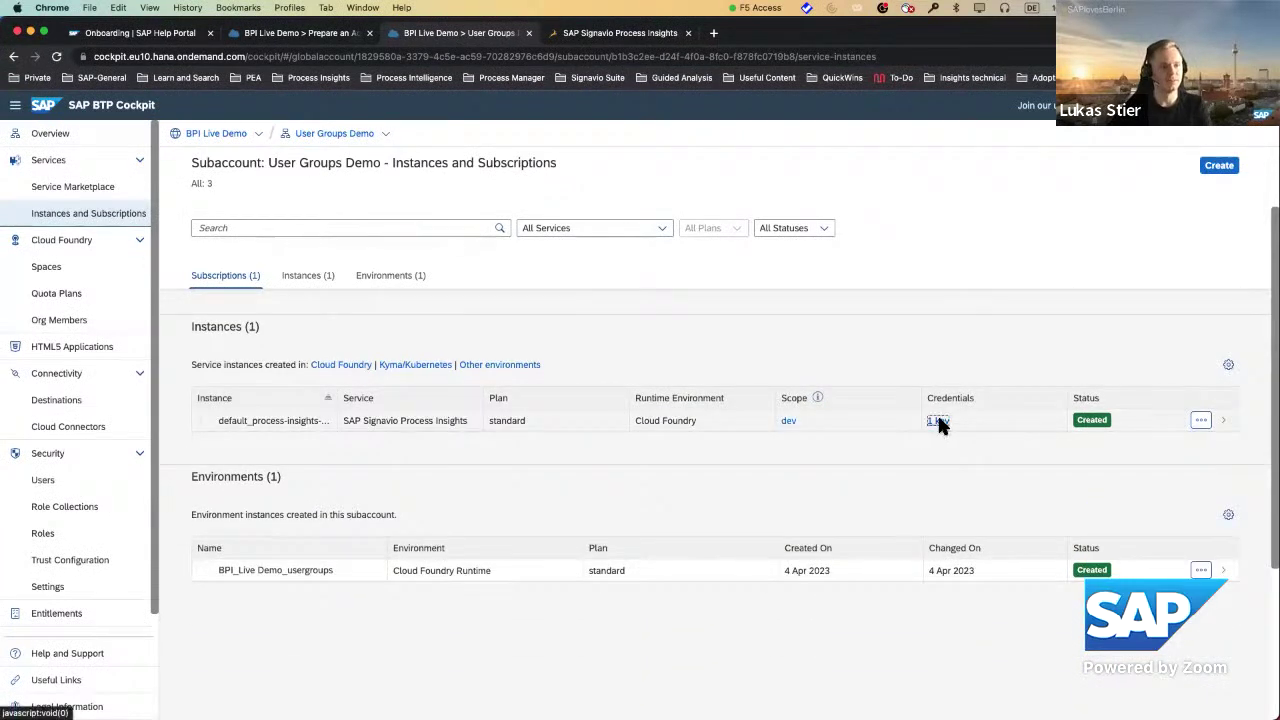
left_click(938, 422)
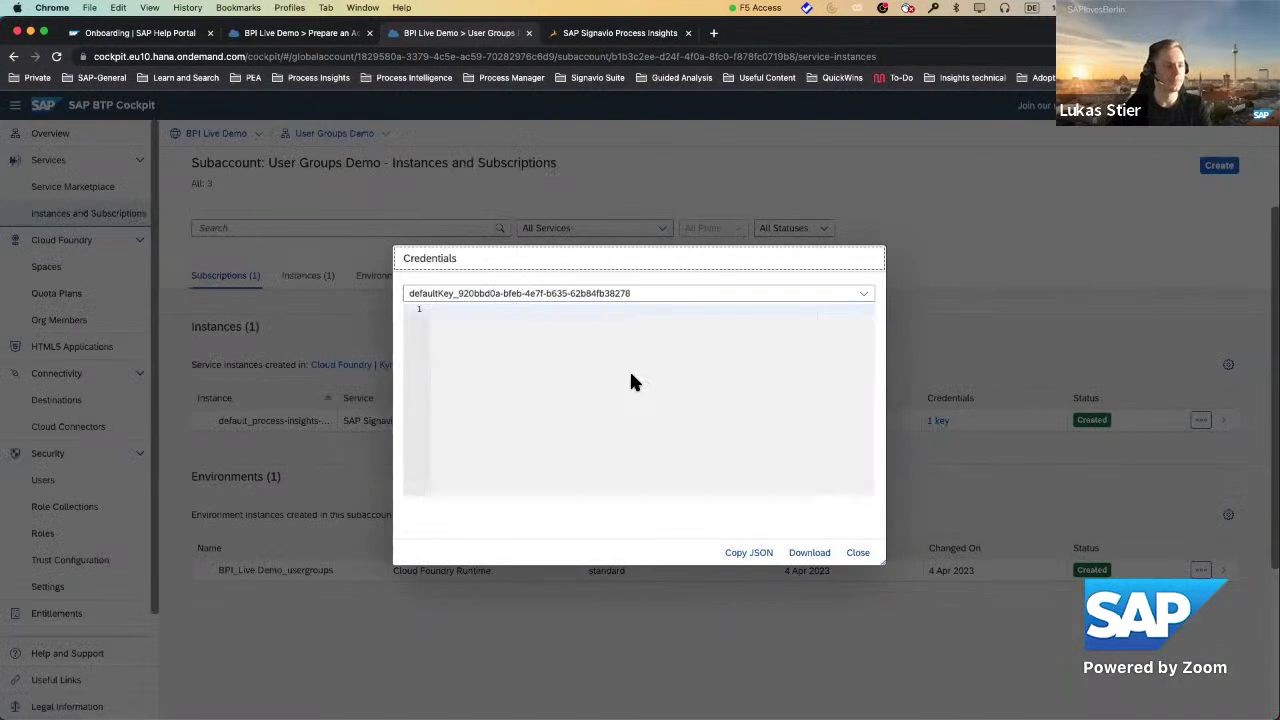
left_click(750, 553)
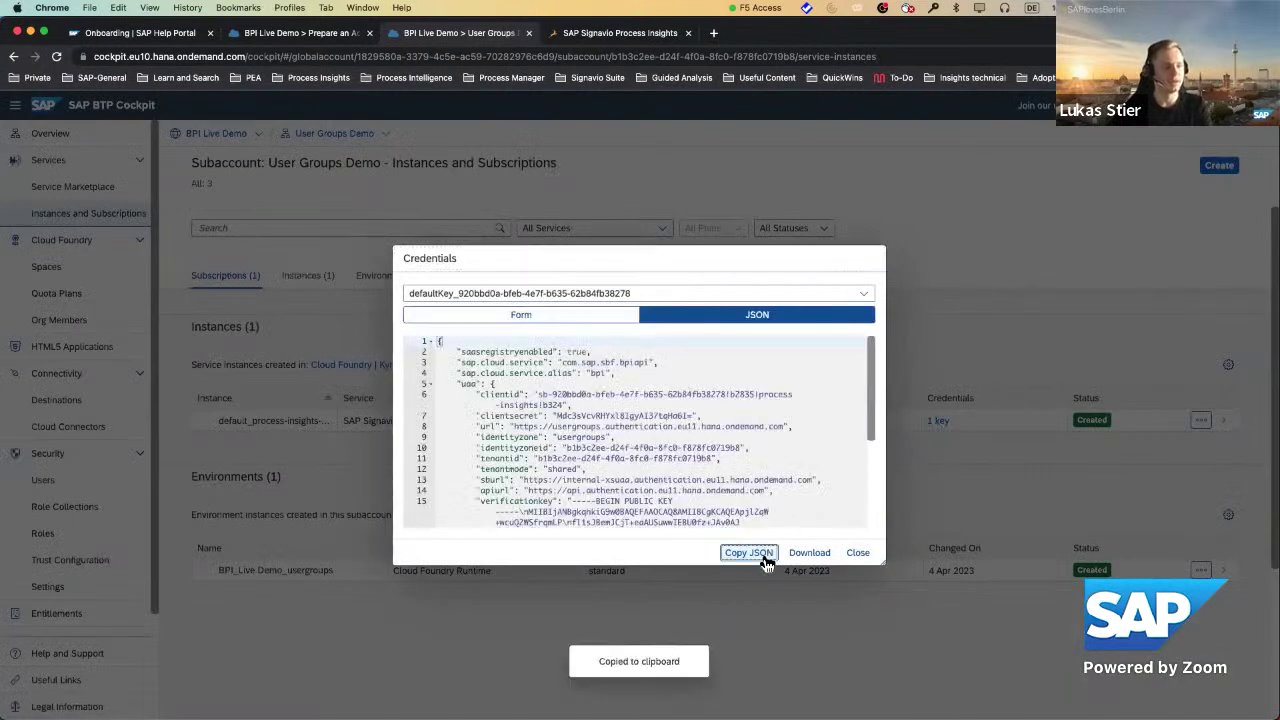
left_click(857, 553)
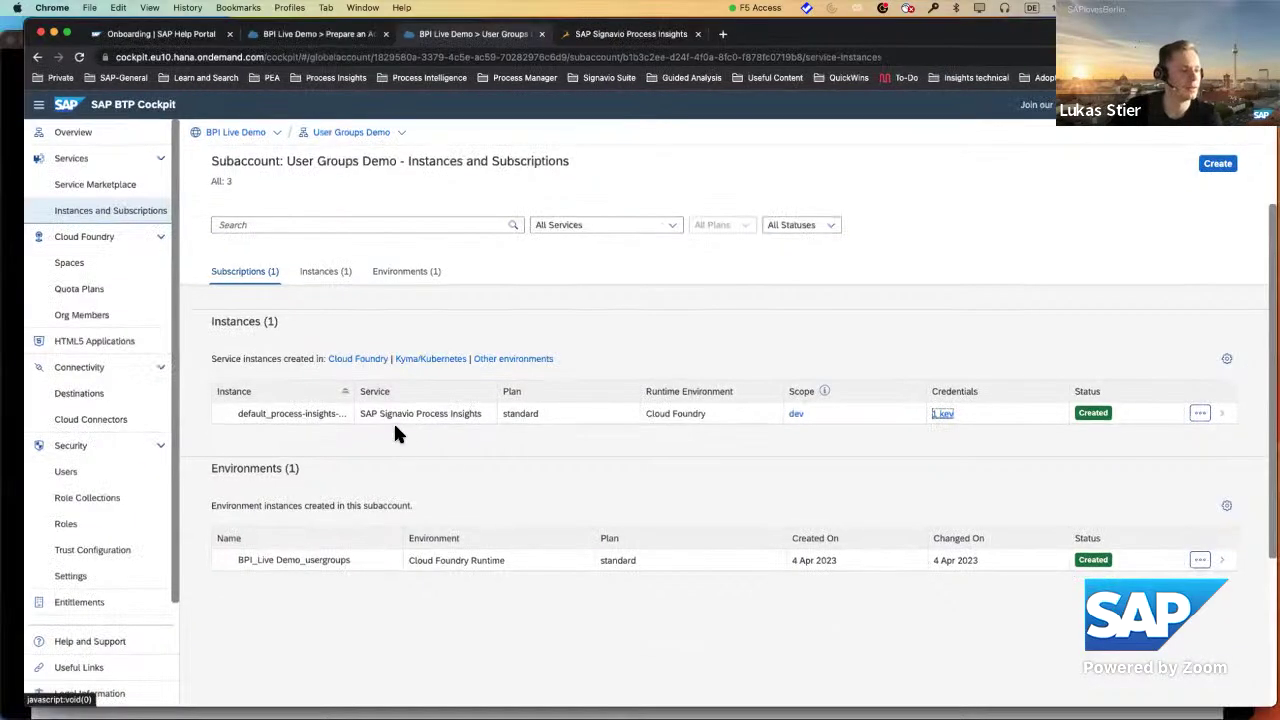
key("ctrl+Up")
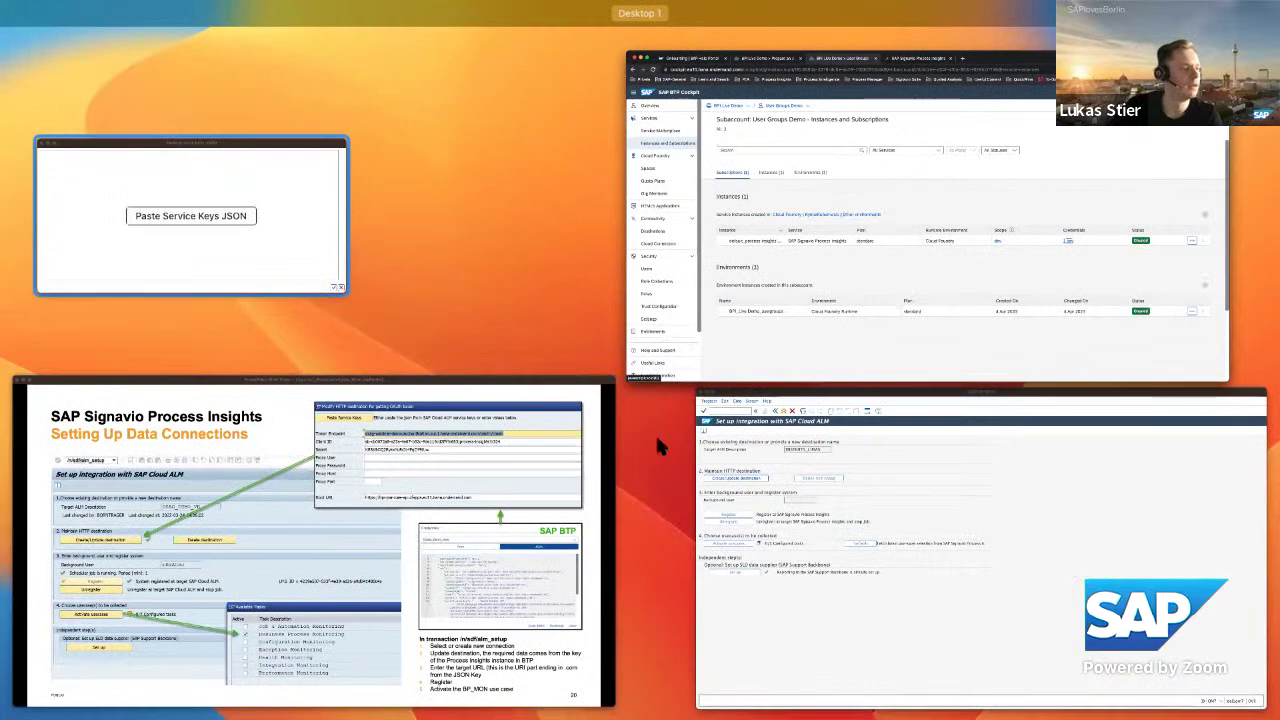
Paste the service-key JSON into SAP GUI and check the filled Client ID and Secret fields.
left_click(665, 425)
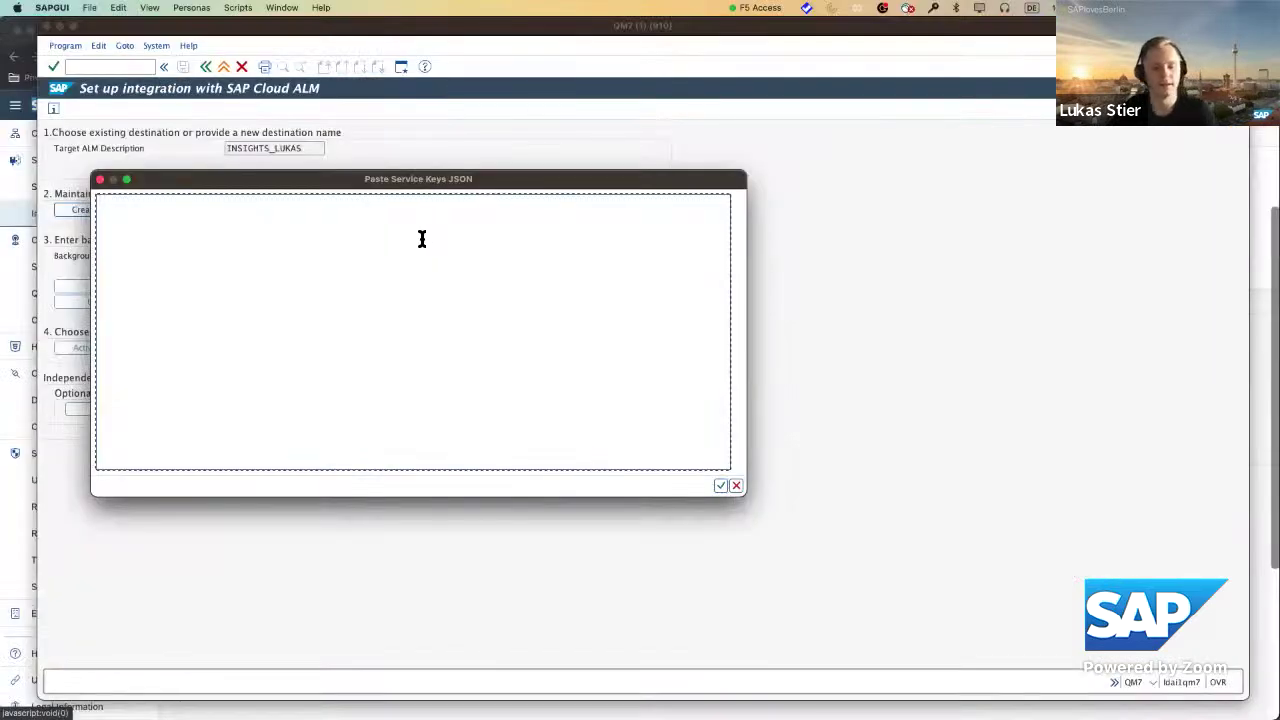
key("super+v")
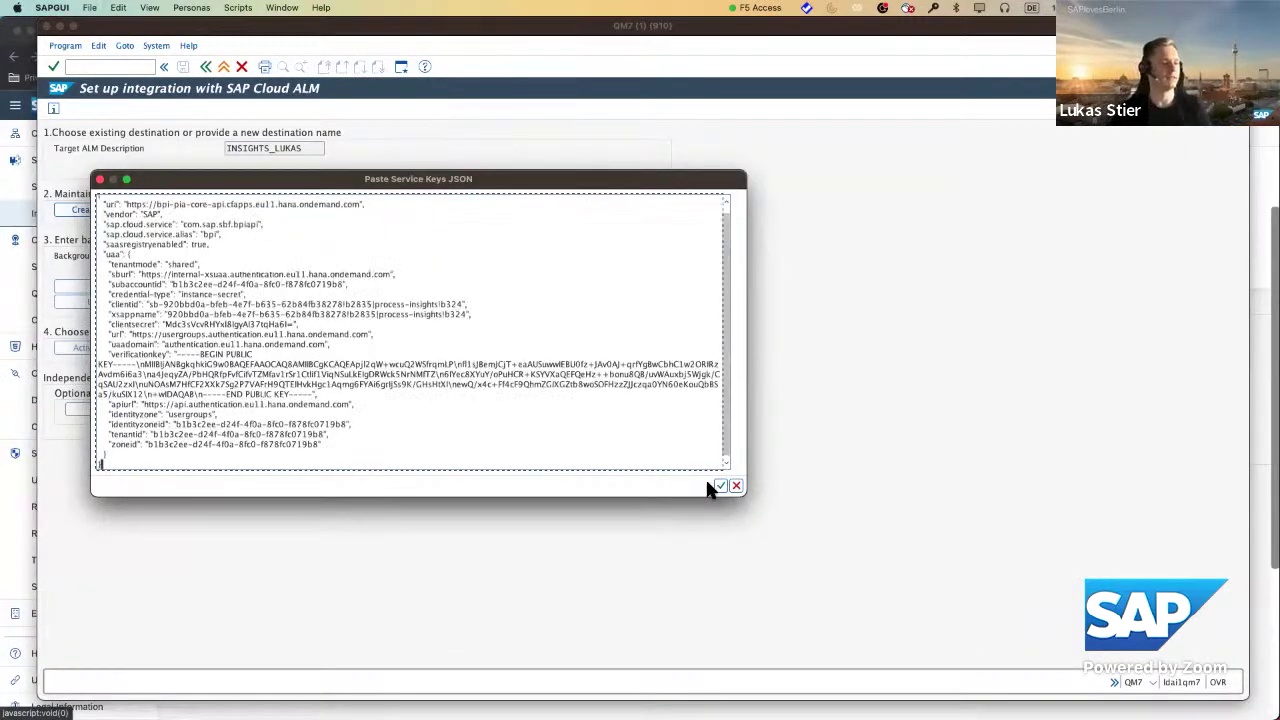
left_click(721, 487)
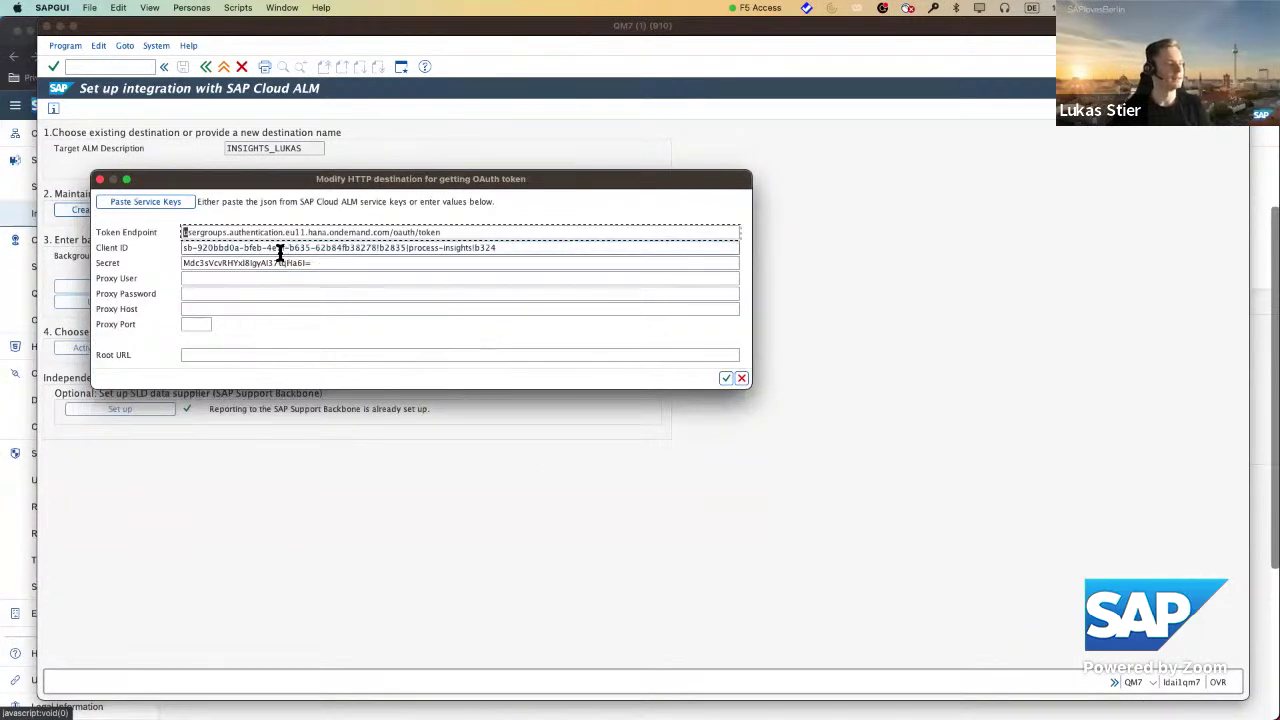
left_click(320, 268)
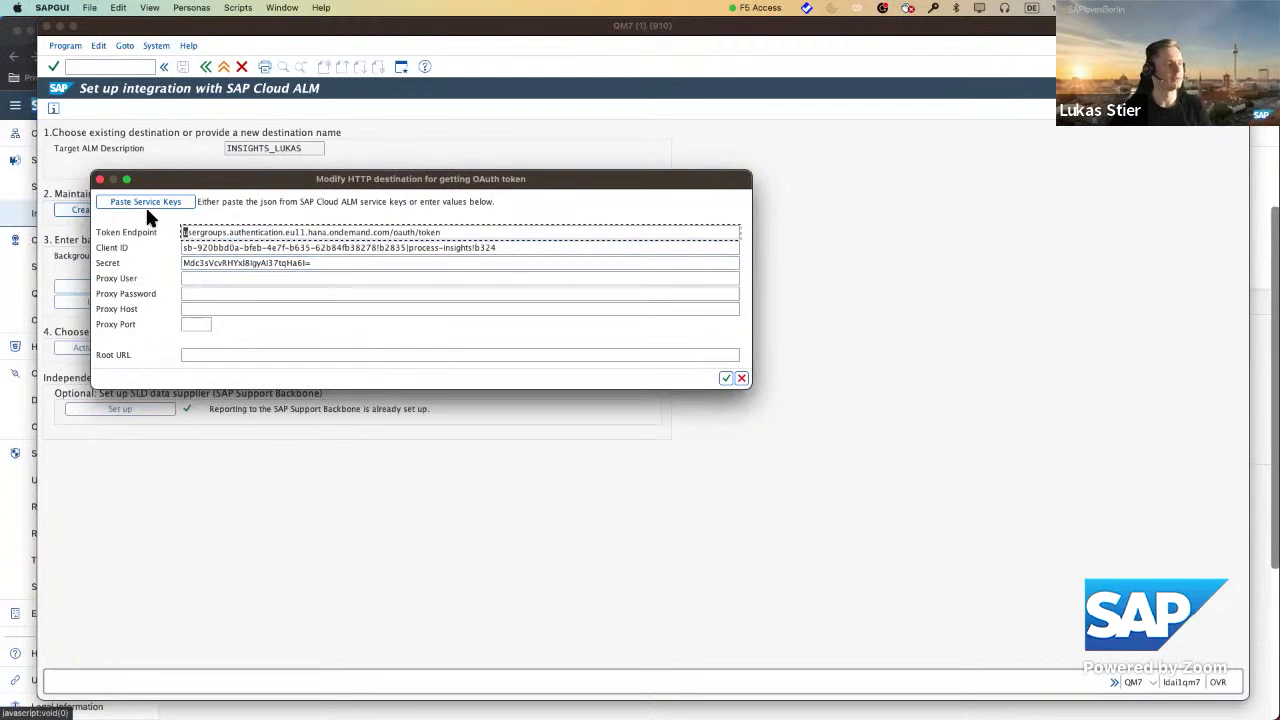
left_click(222, 355)
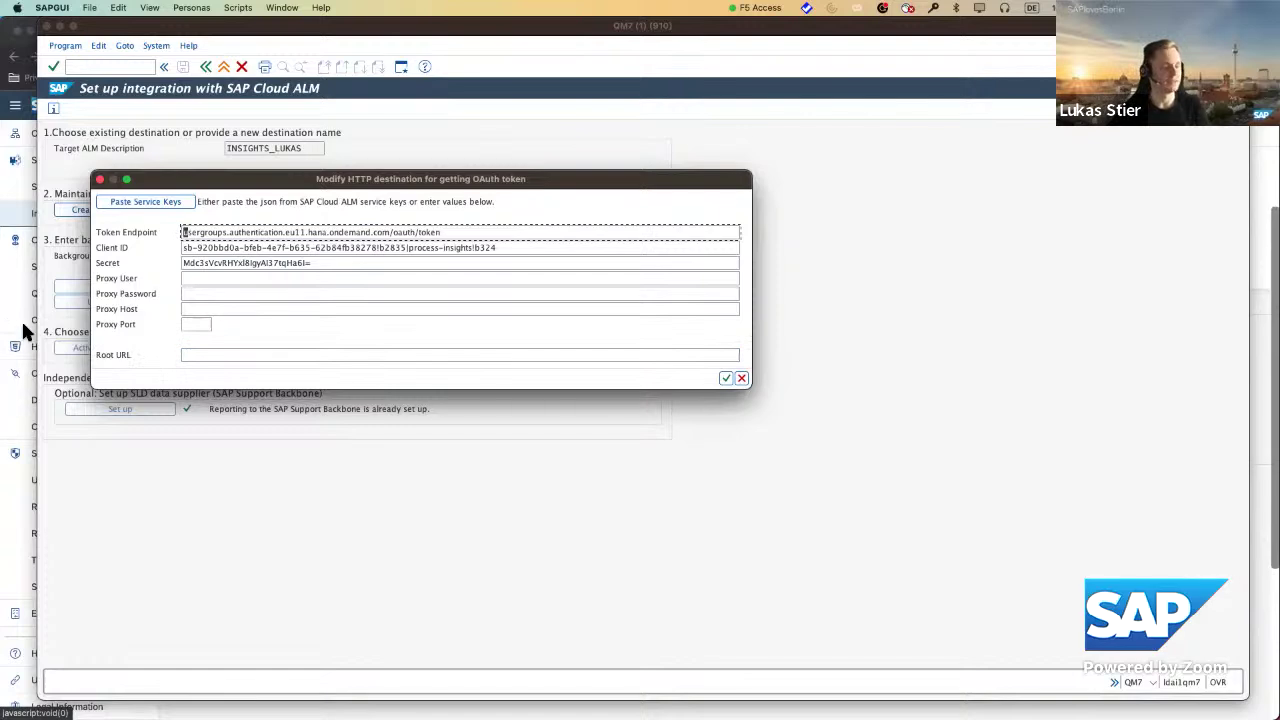
left_click(194, 249)
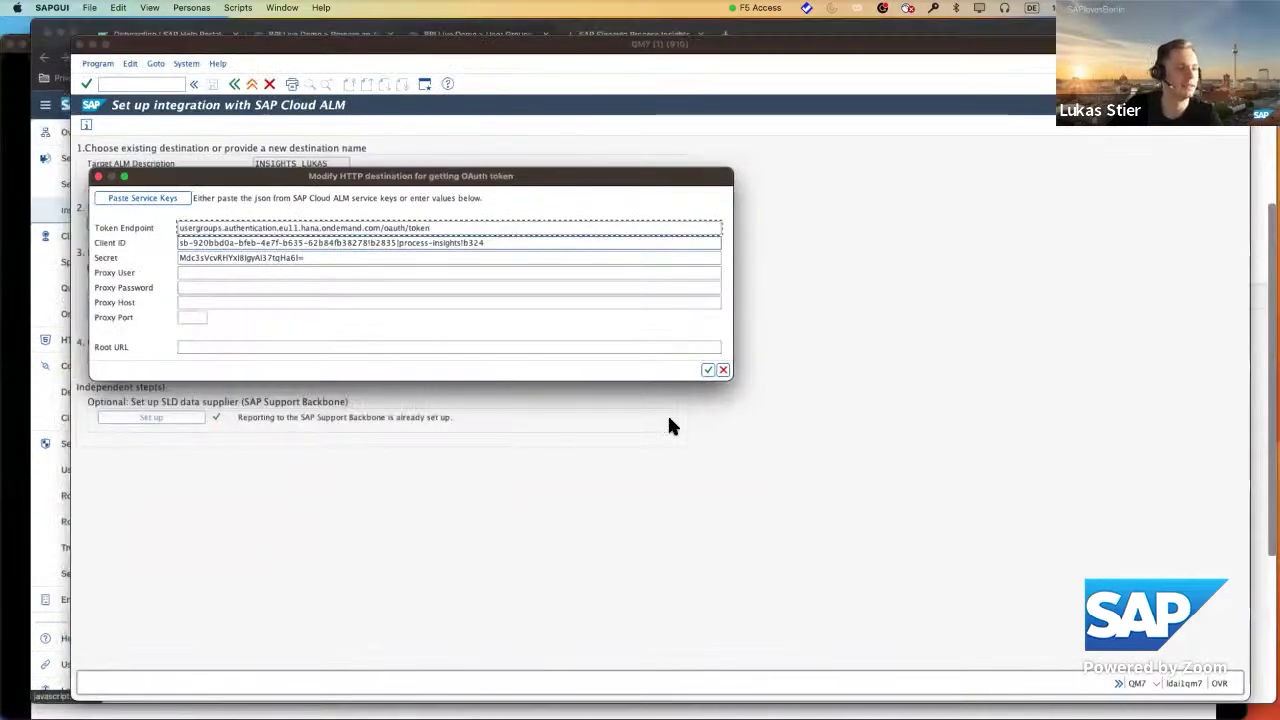
key("ctrl+Up")
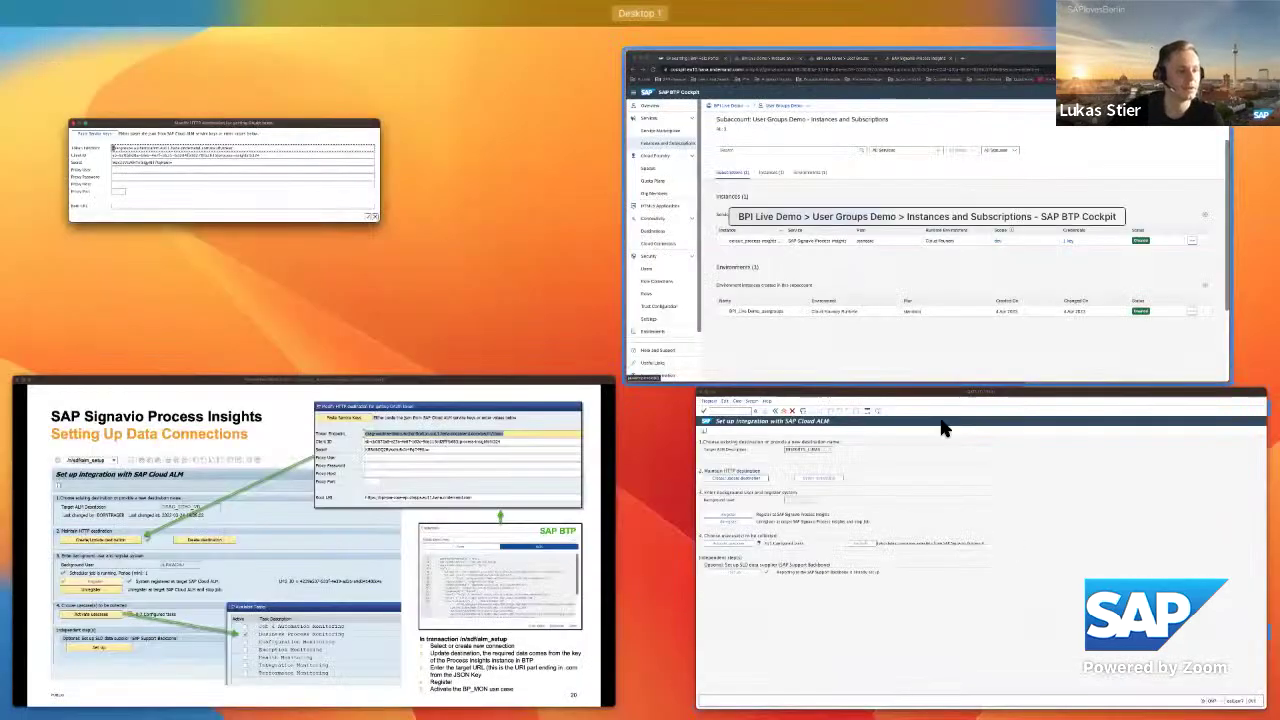
key("ctrl+Up")
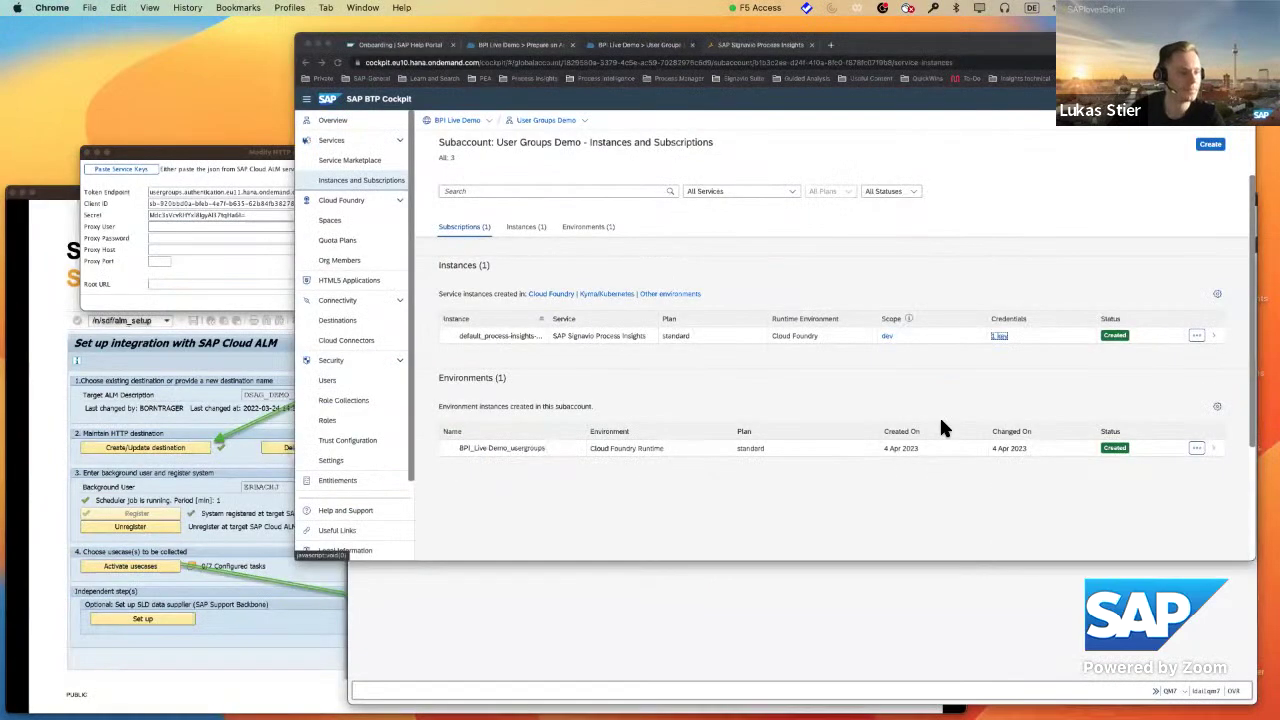
left_click(940, 420)
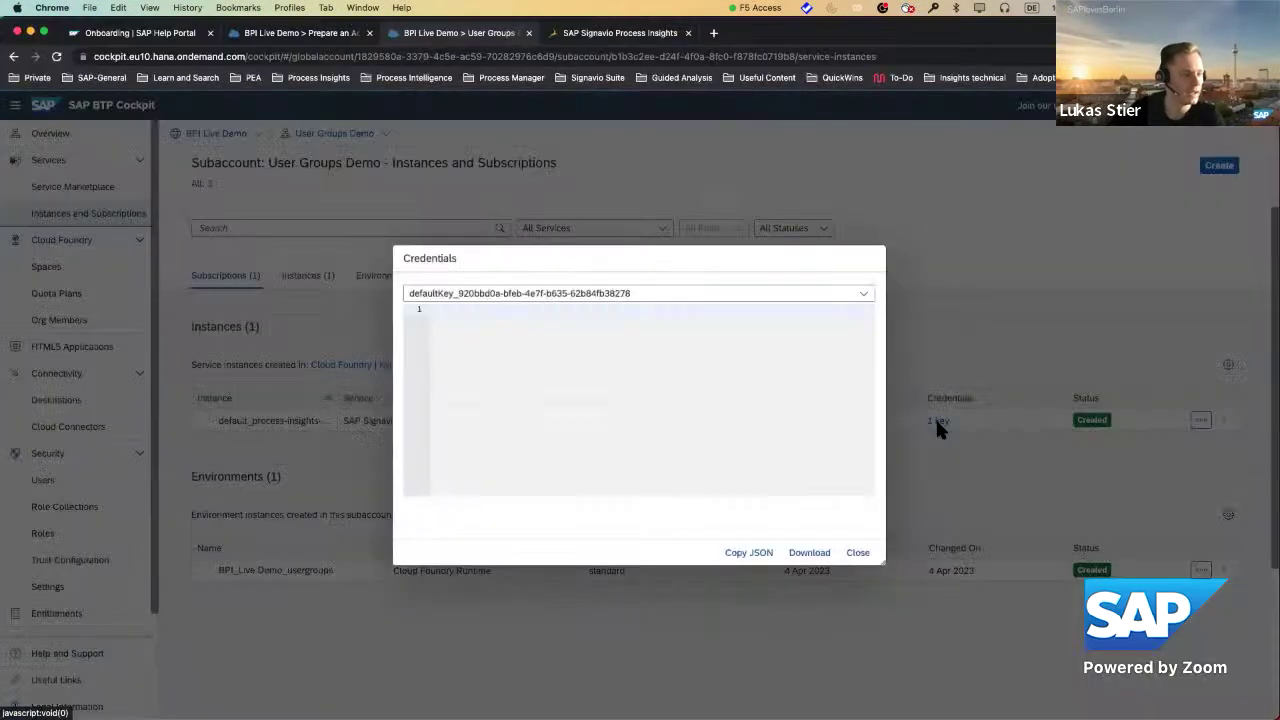
scroll(754, 502, "down", 3)
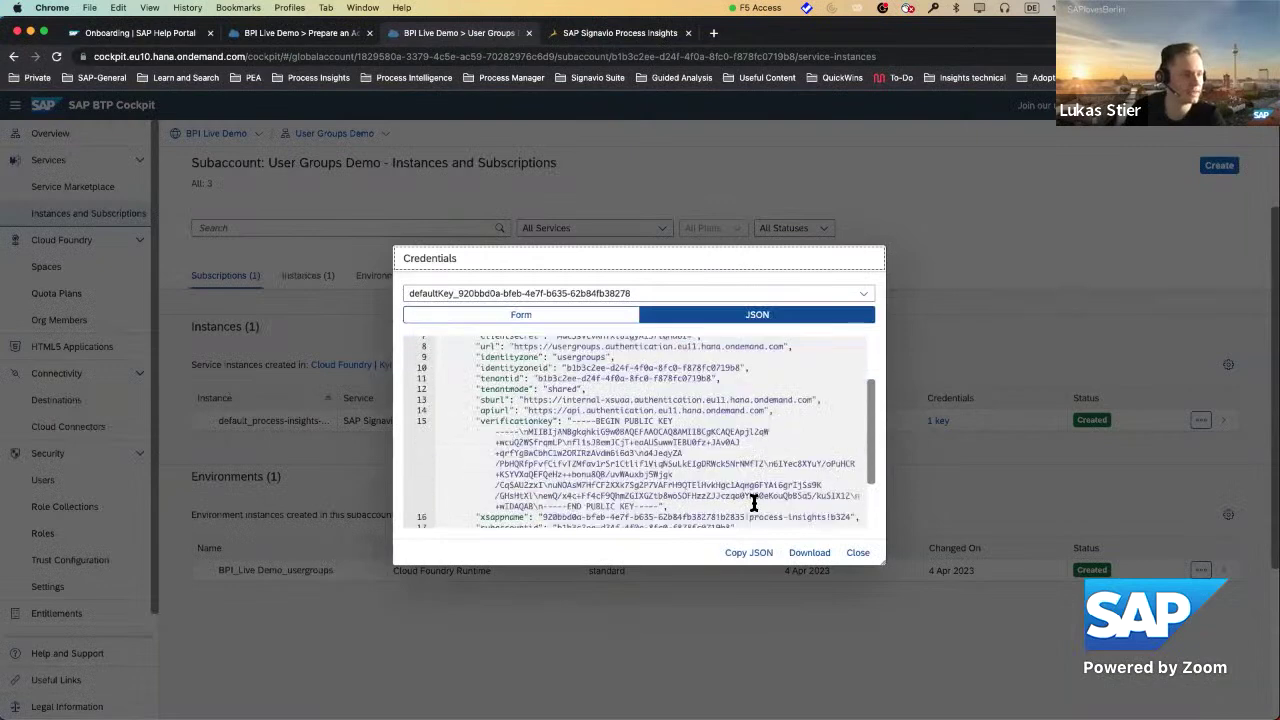
left_click_drag(754, 502, 492, 506)
key("super+c")
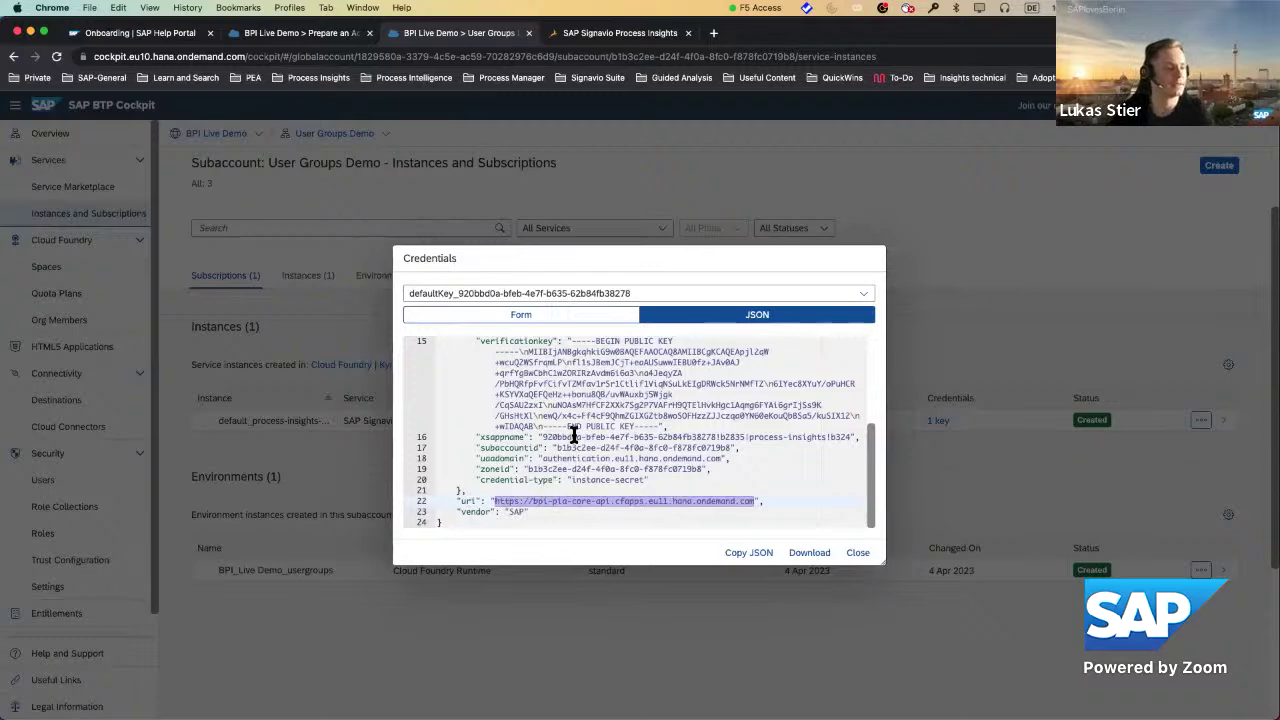
key("ctrl+Up")
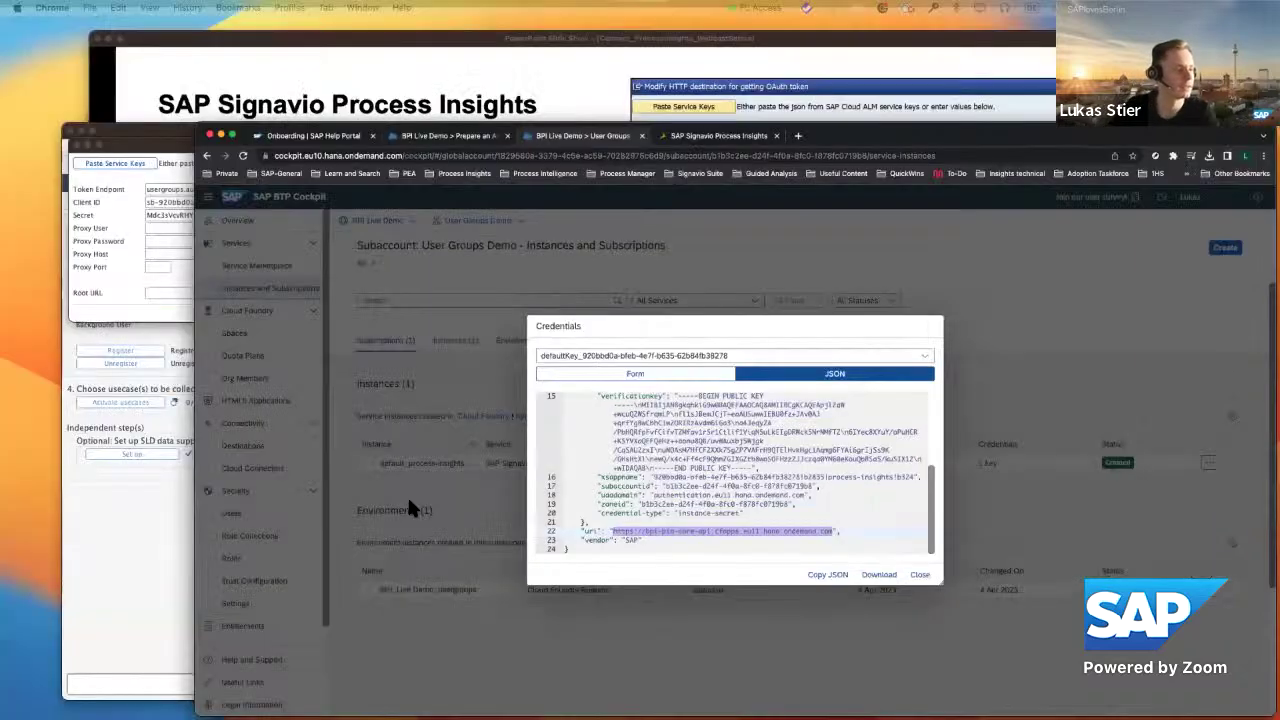
left_click(407, 495)
left_click(200, 355)
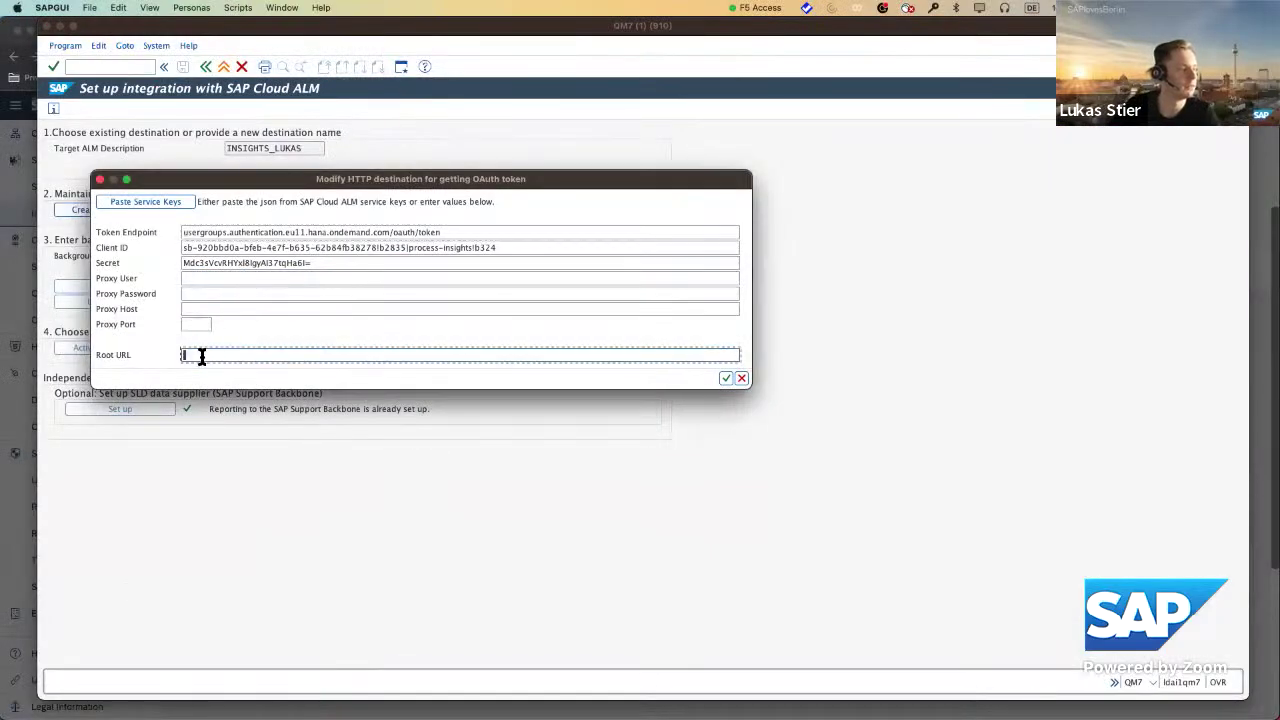
key("super+v")
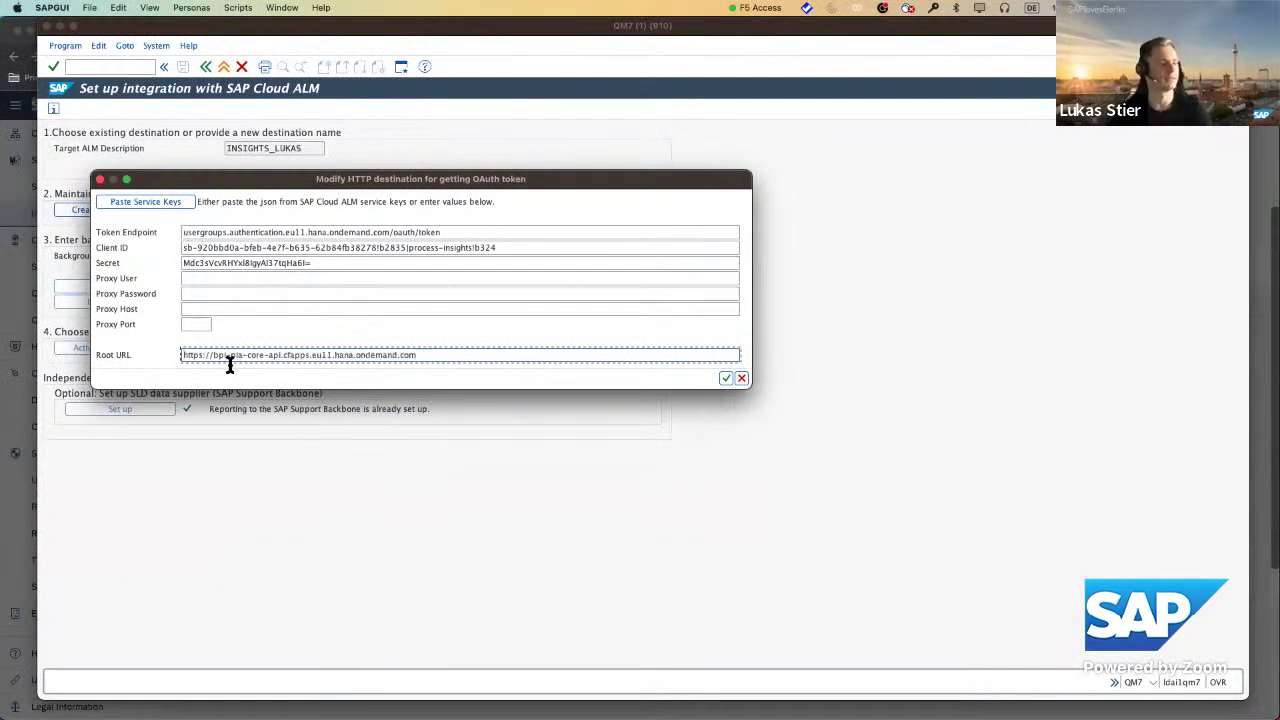
left_click(726, 379)
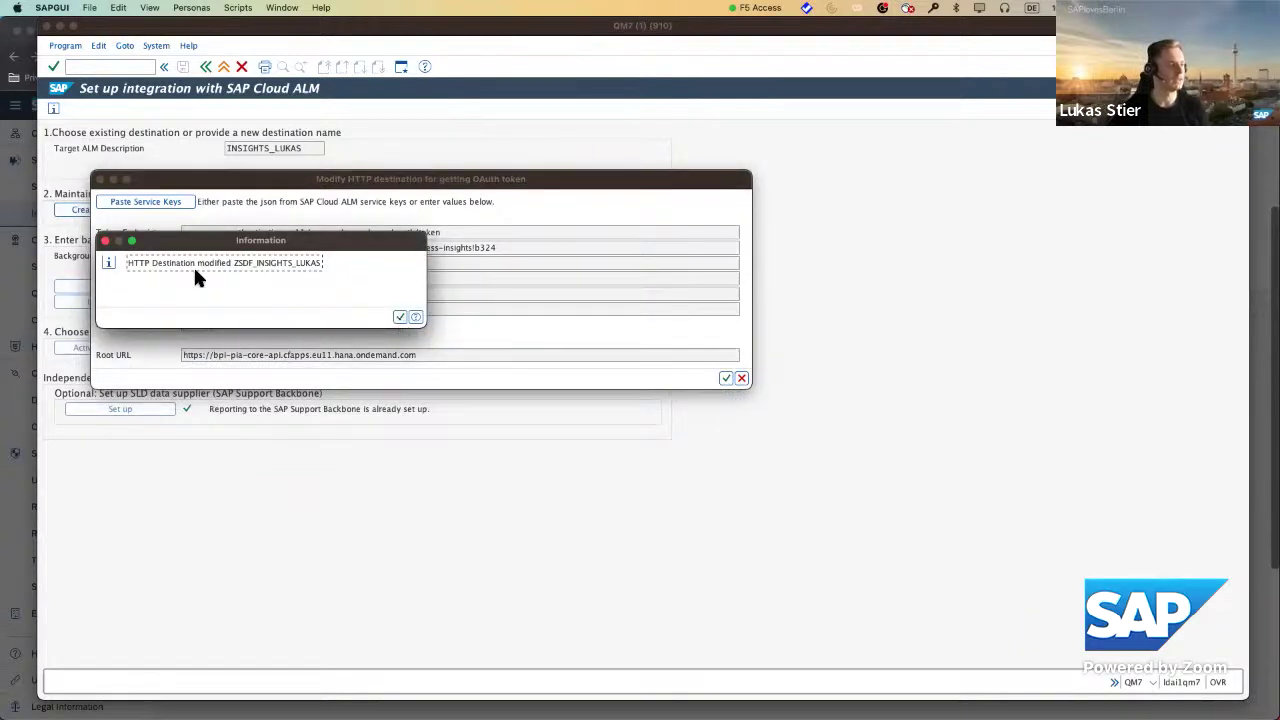
left_click(399, 317)
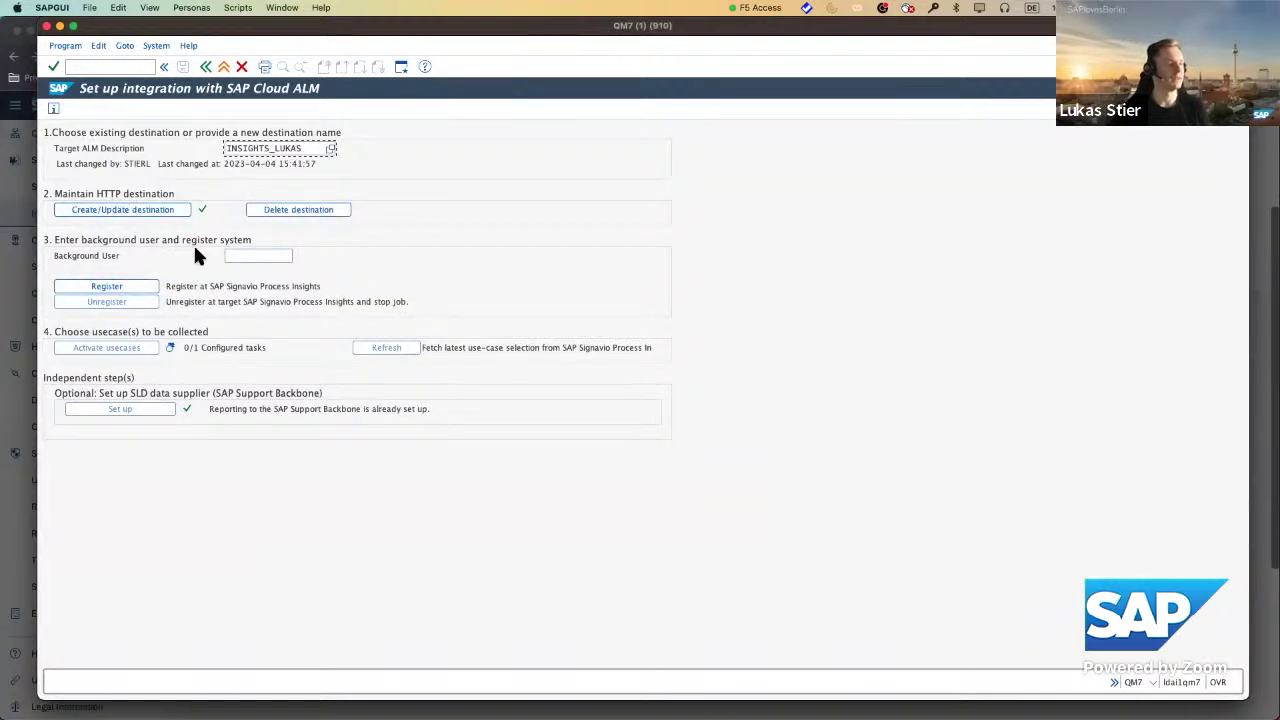
Enter the background user, register the system, and check the resulting LMS_ID.
left_click(240, 256)
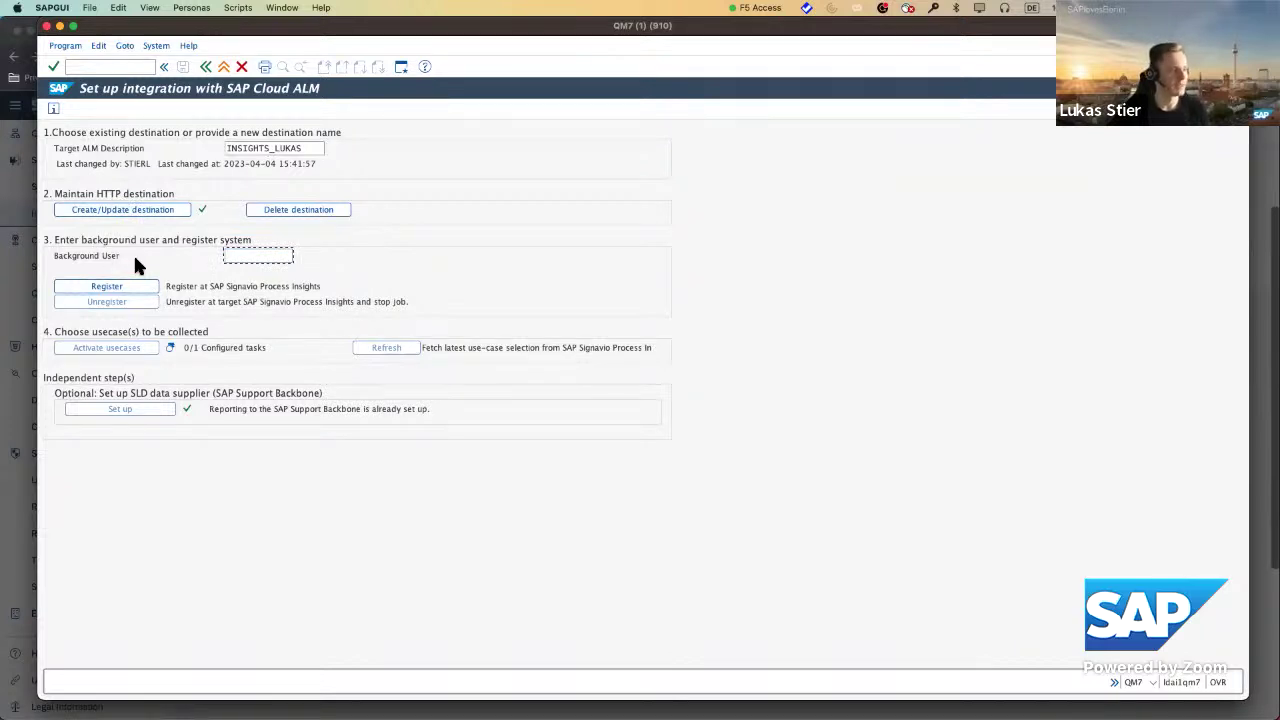
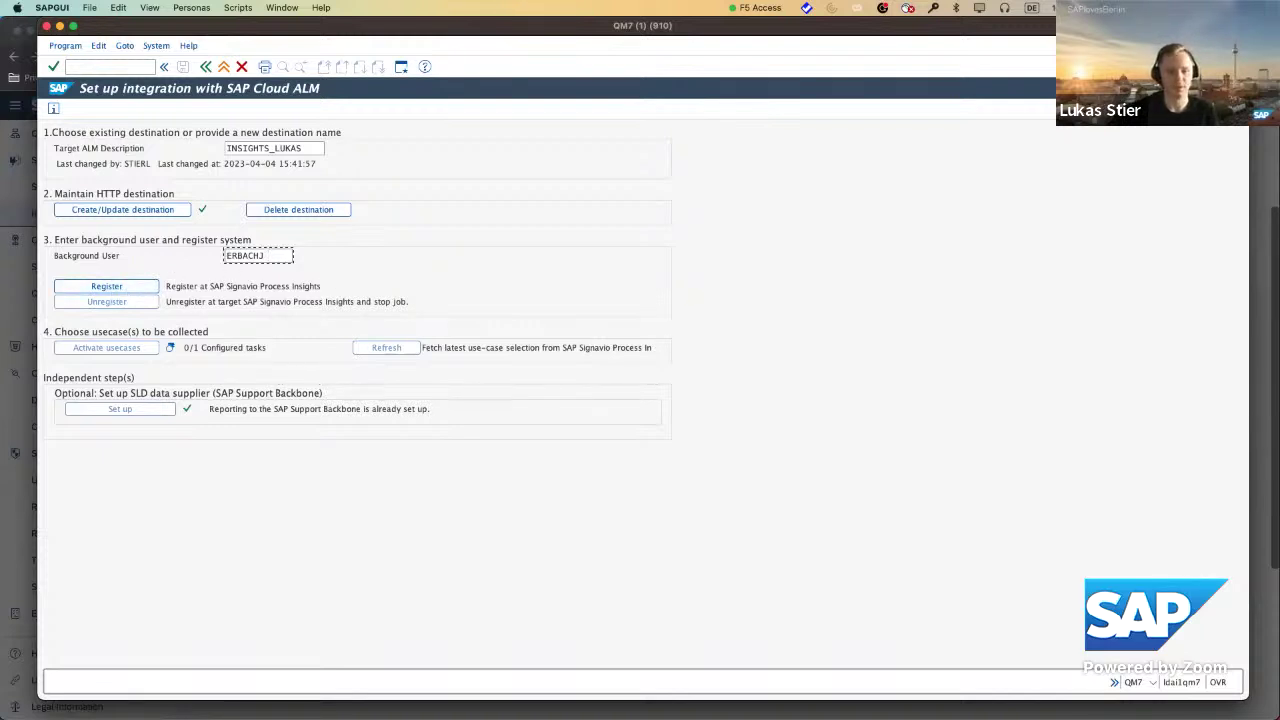
left_click(107, 288)
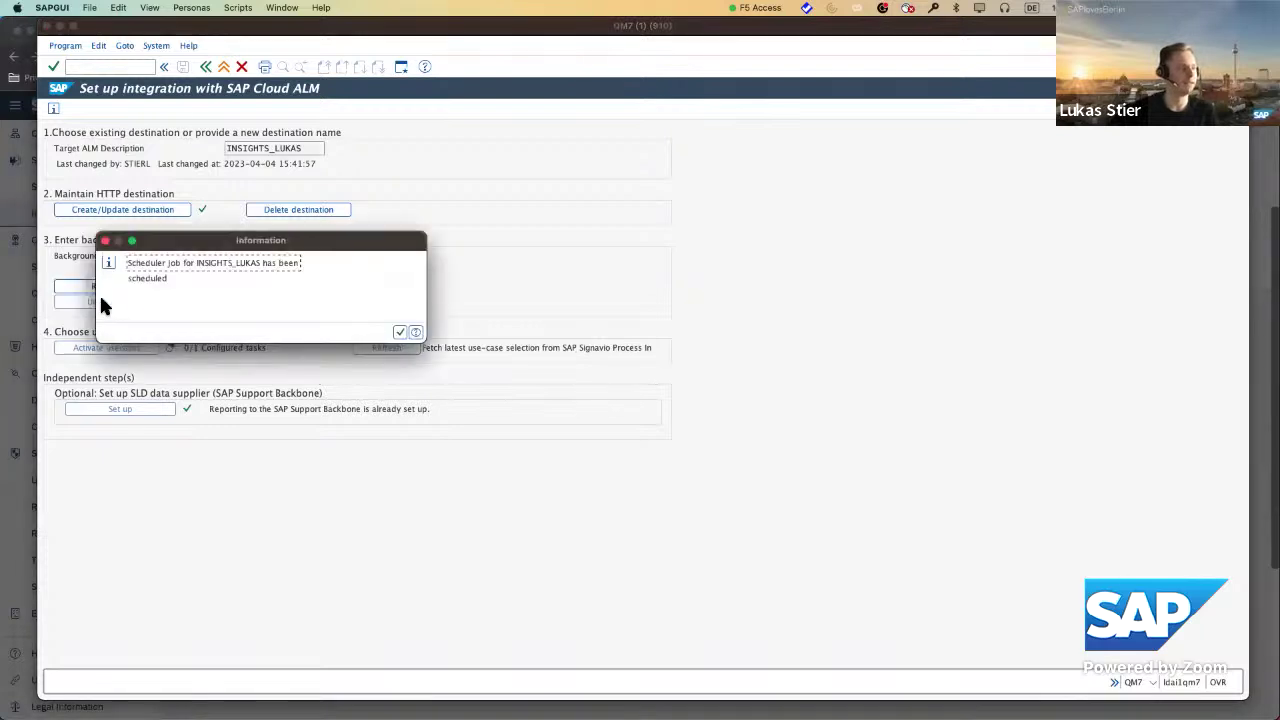
left_click(399, 332)
left_click(405, 333)
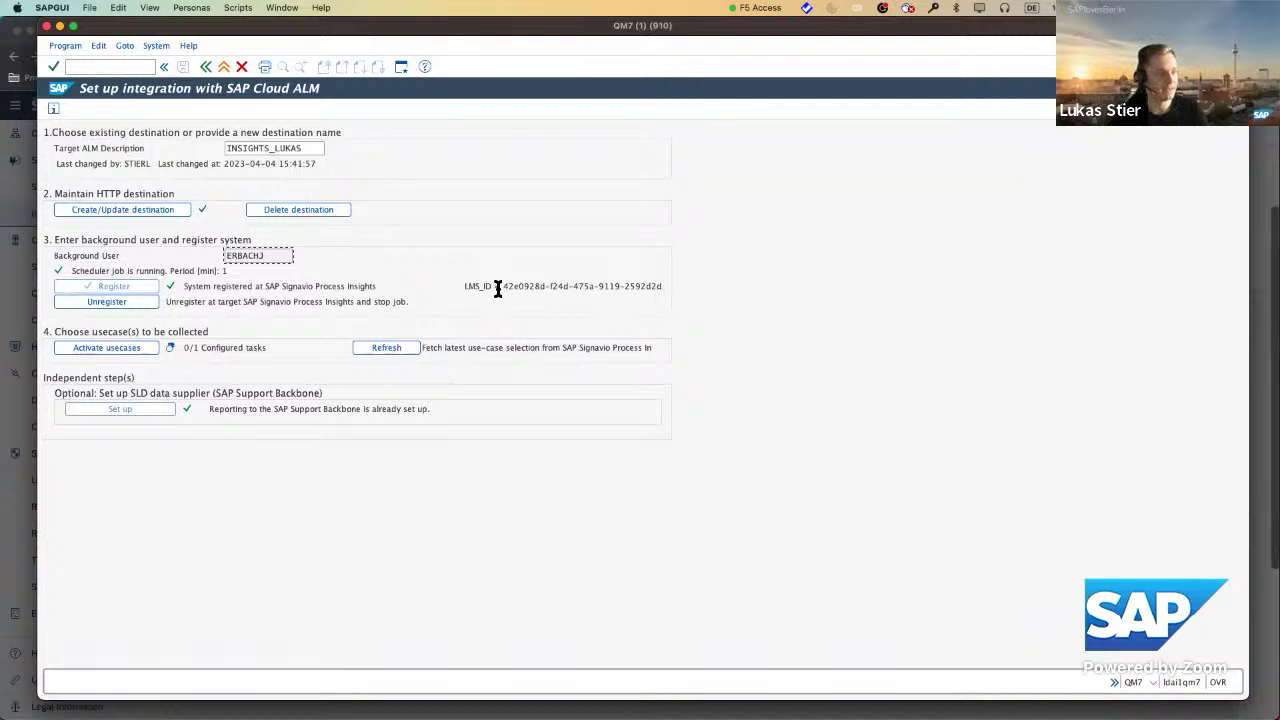
left_click_drag(500, 289, 703, 293)
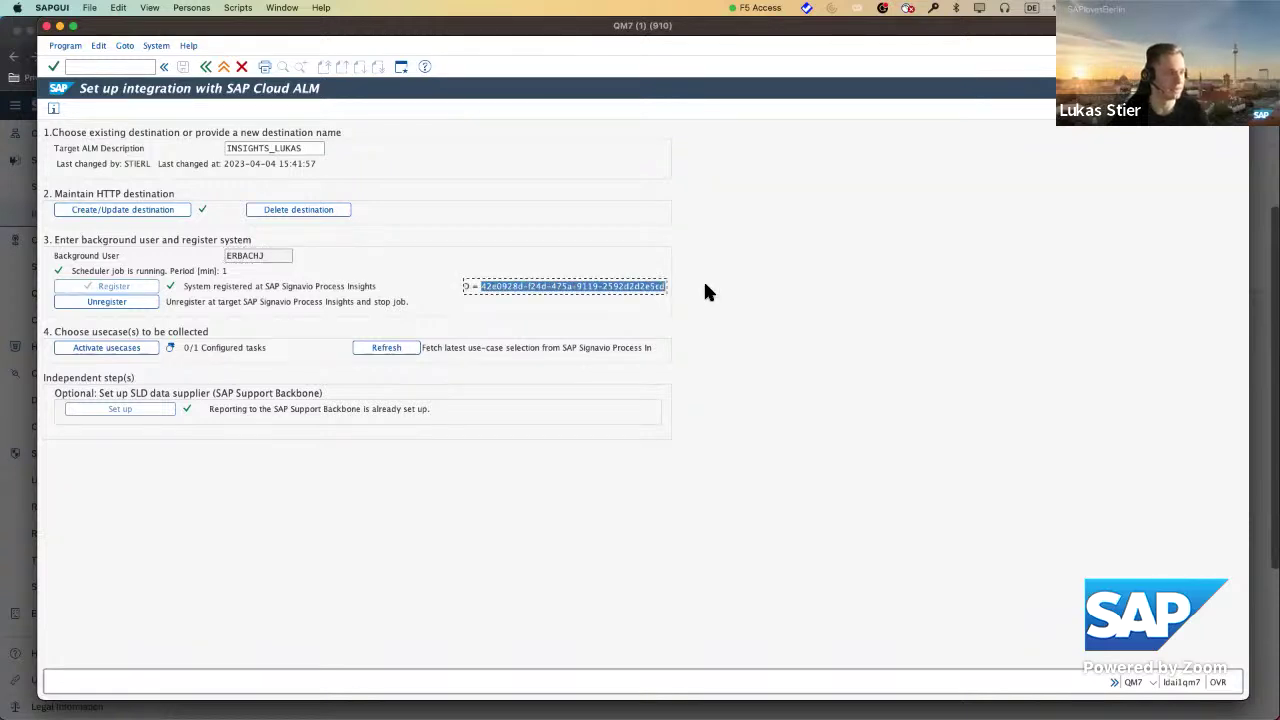
left_click(572, 289)
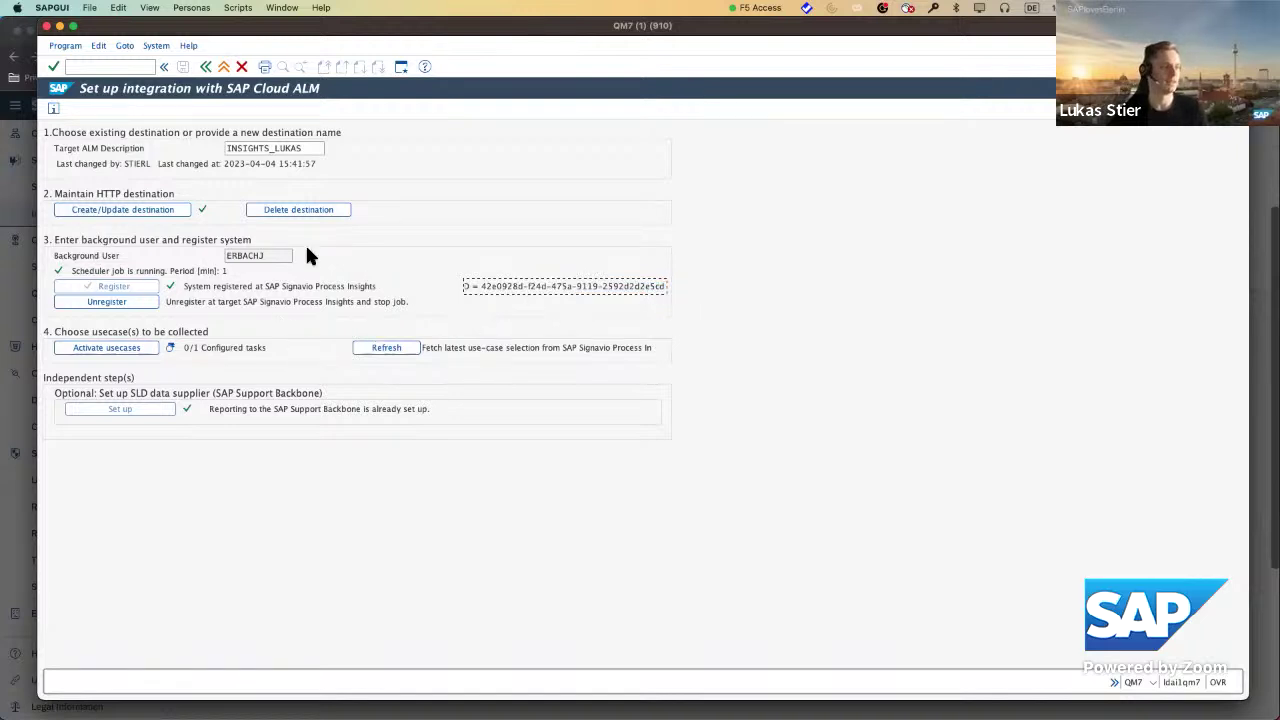
Mark the Business Process Monitoring use case Active for collection, giving 1/1 configured tasks.
left_click(113, 350)
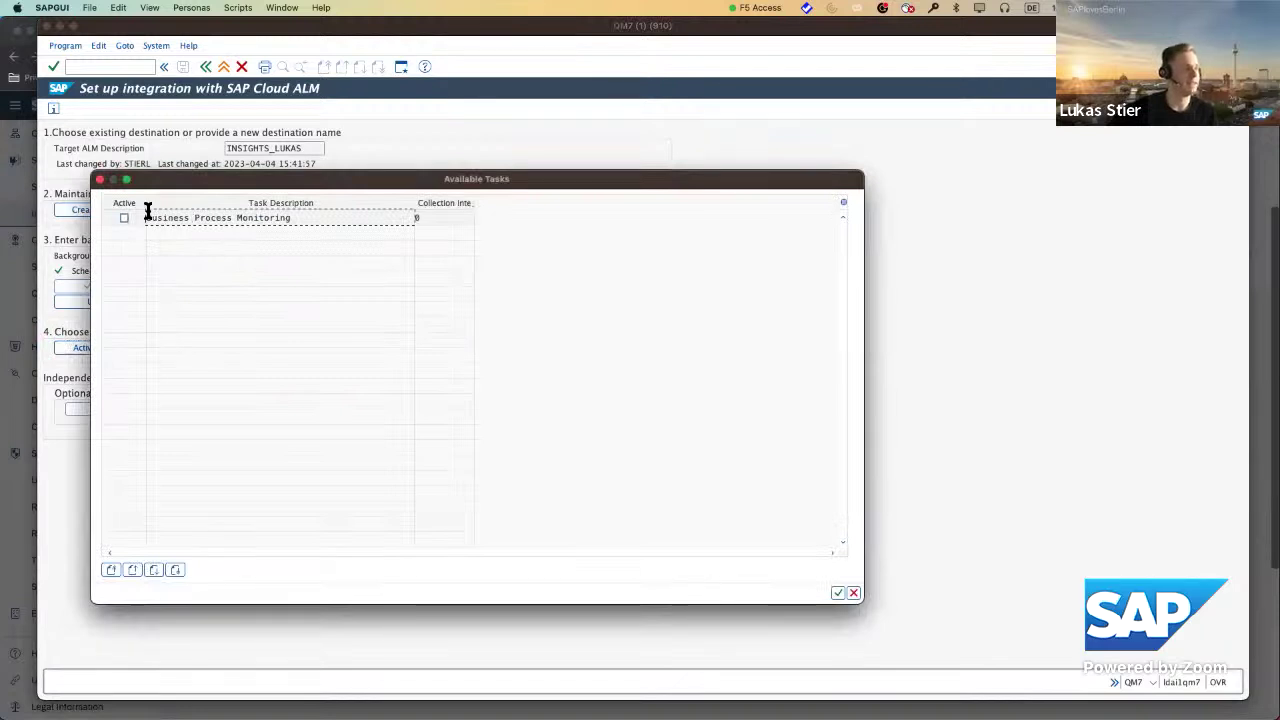
left_click_drag(146, 217, 310, 220)
left_click(274, 220)
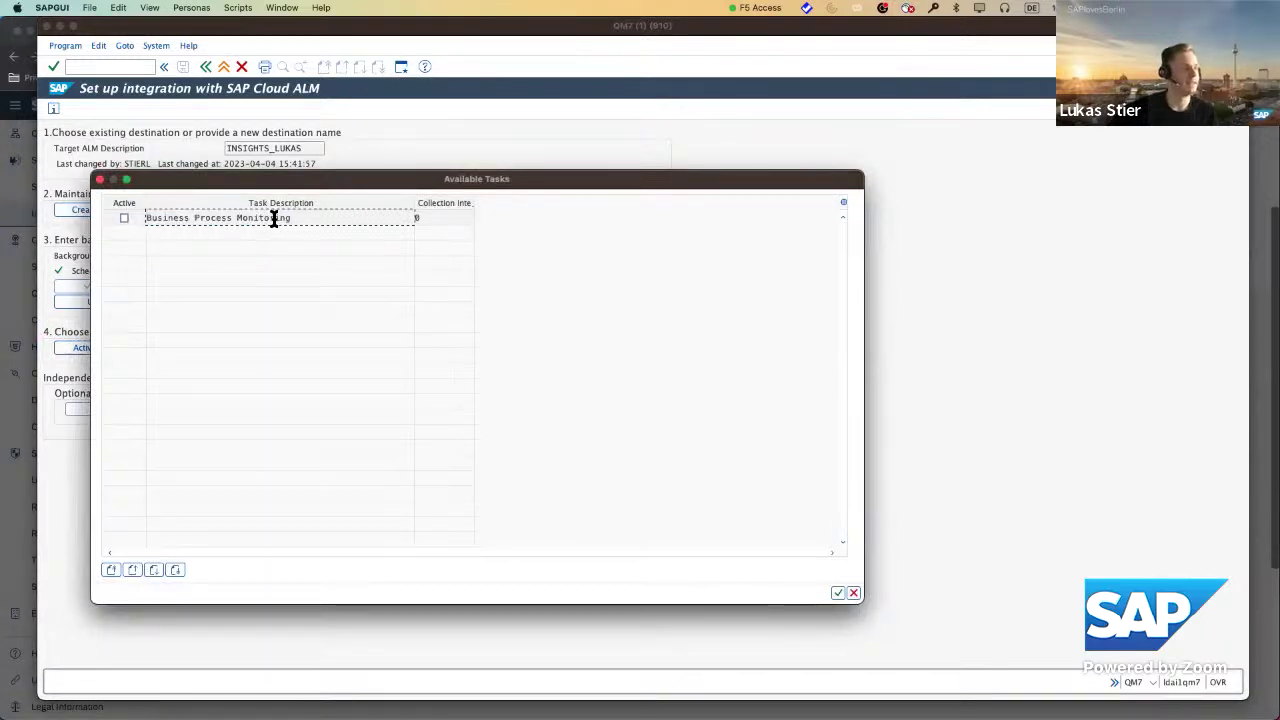
left_click(124, 218)
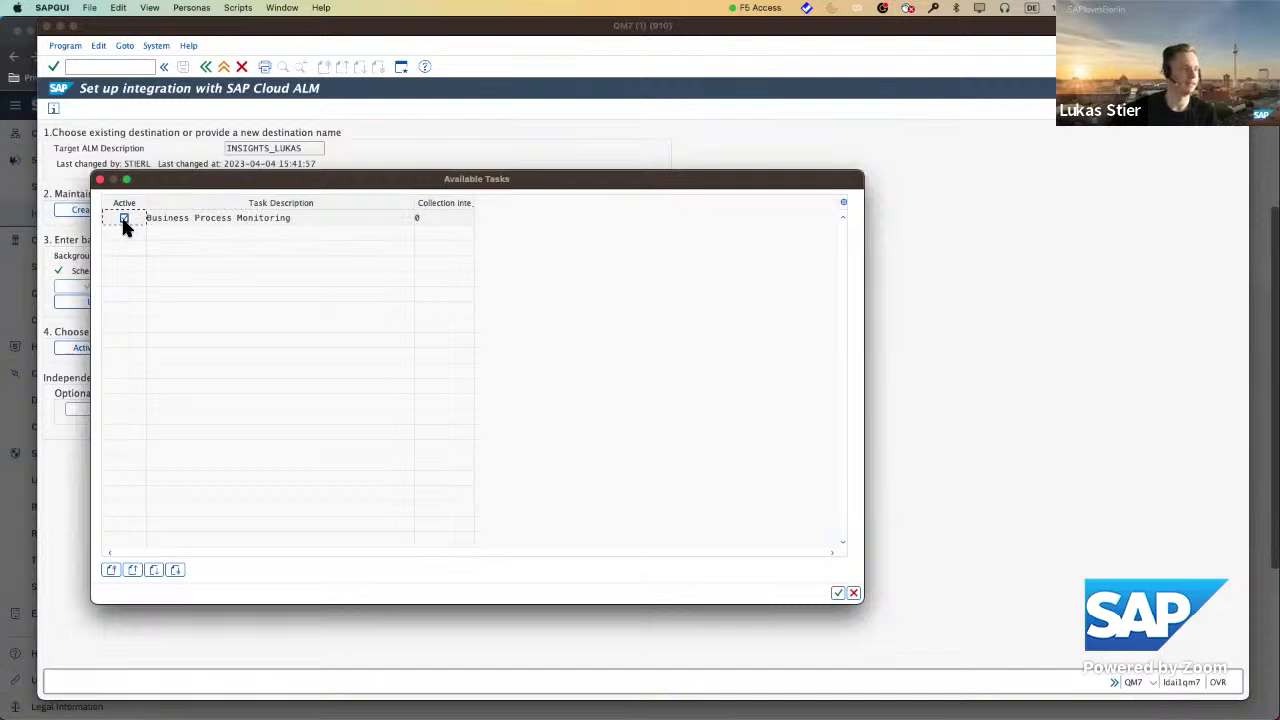
left_click(838, 592)
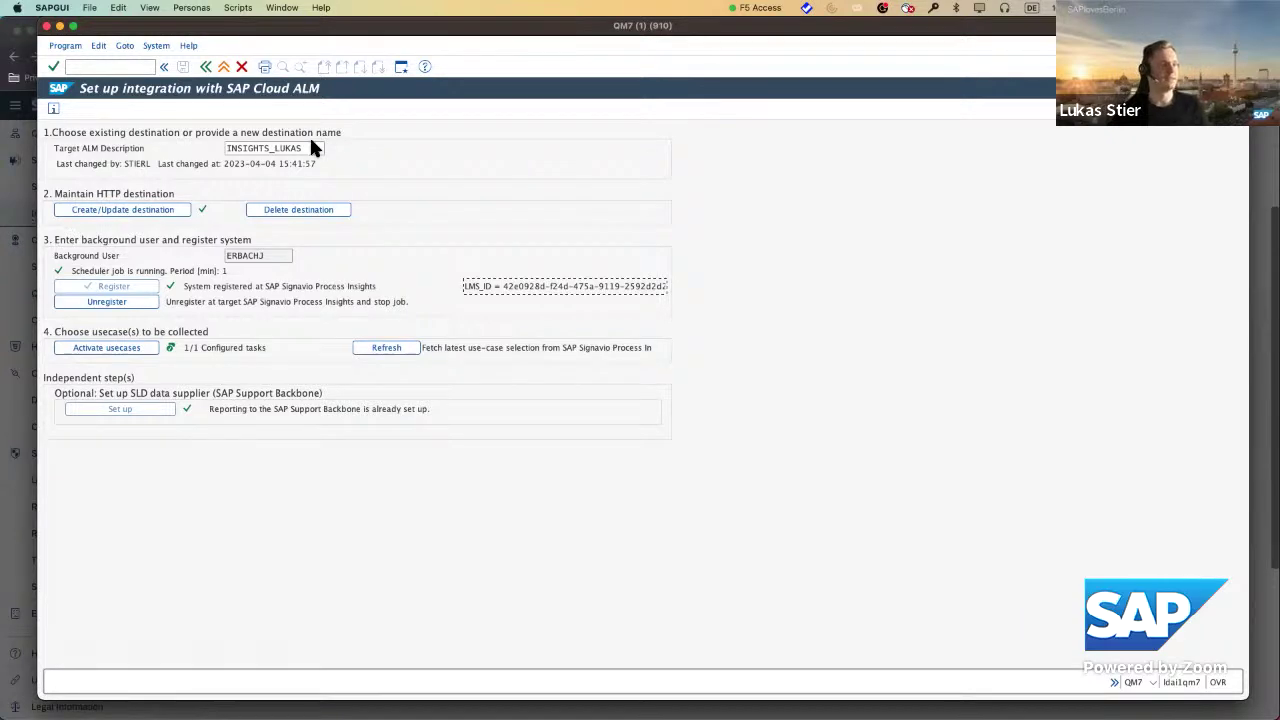
key("super+Tab")
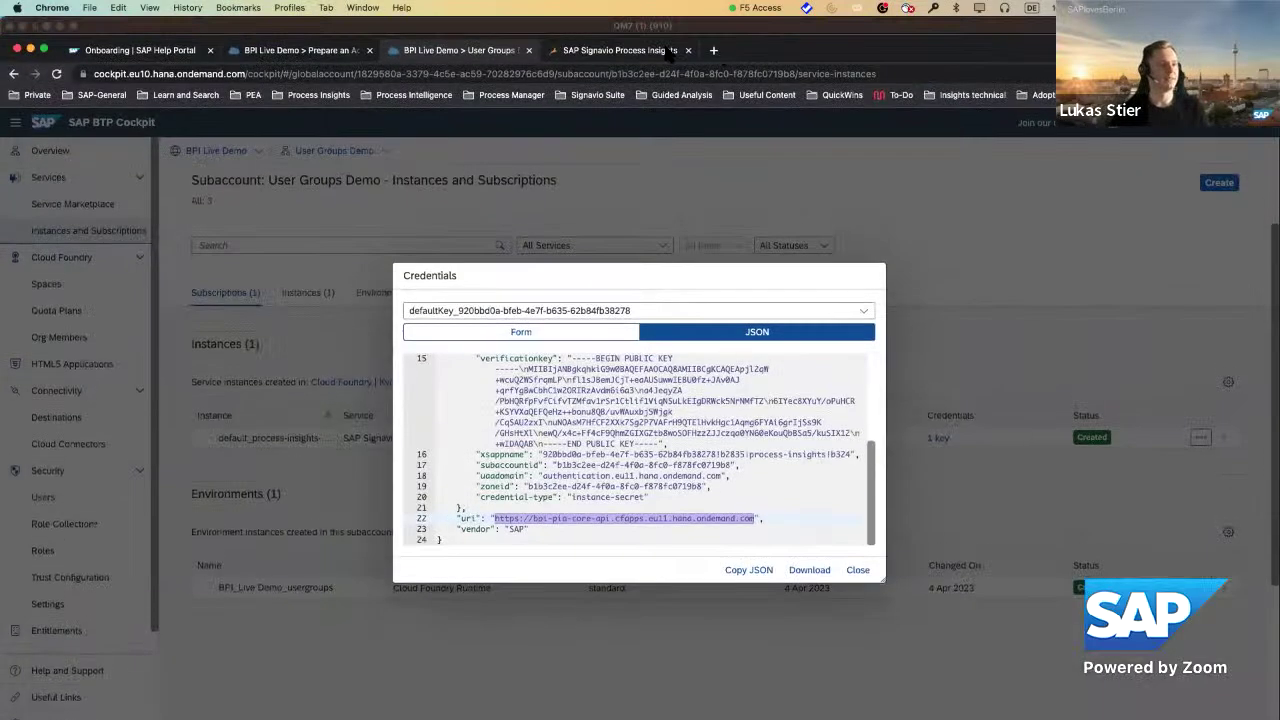
Reload the Process Insights start page for system QM7 and dismiss the updates banner.
key("ctrl+Tab")
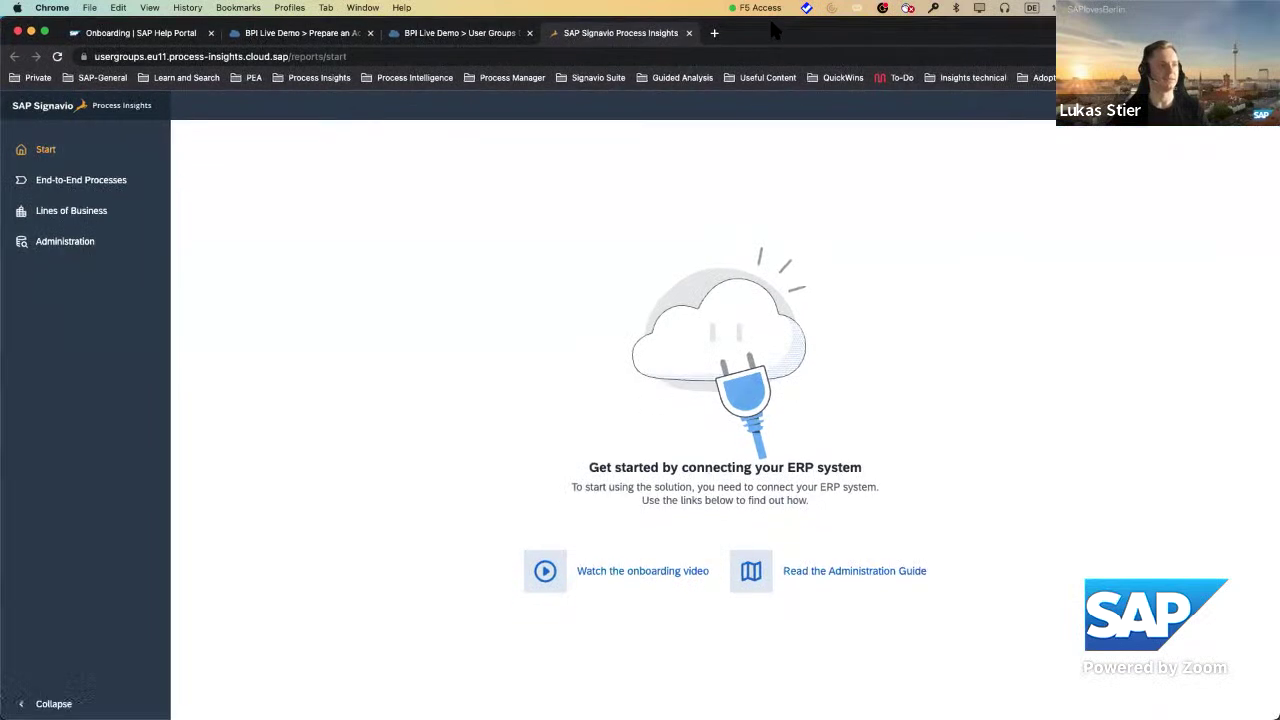
left_click(58, 57)
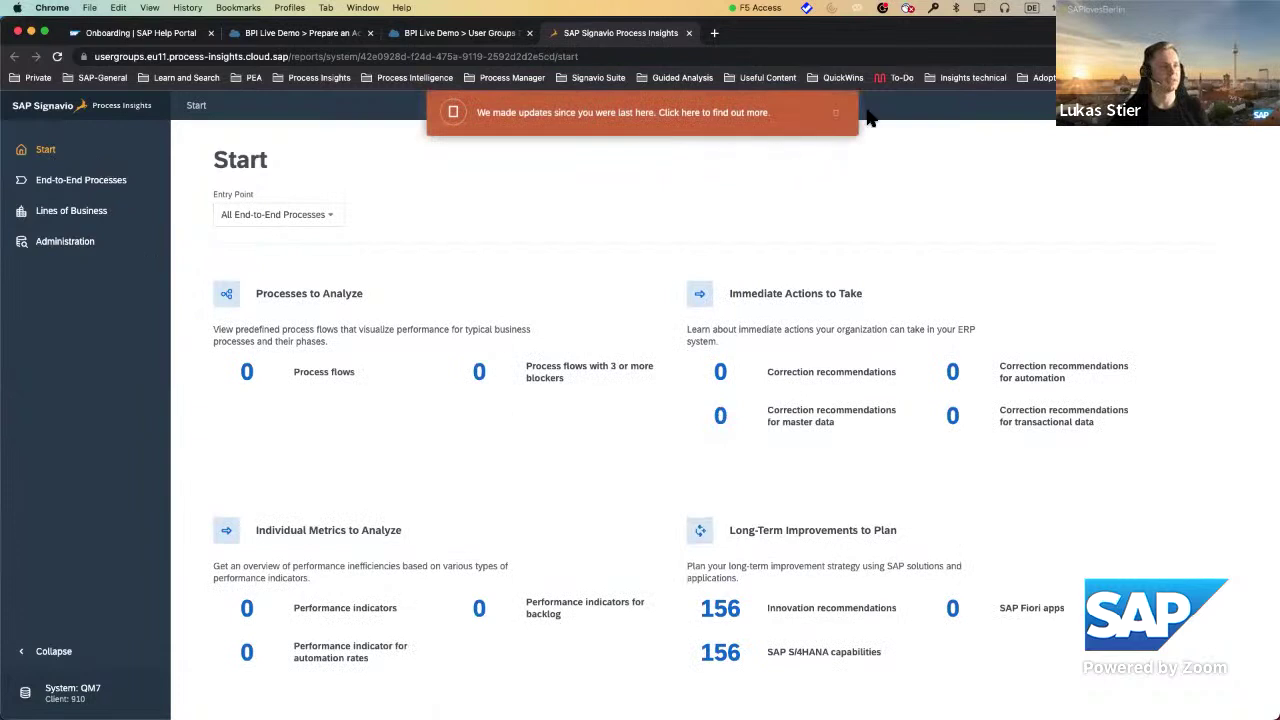
left_click(835, 114)
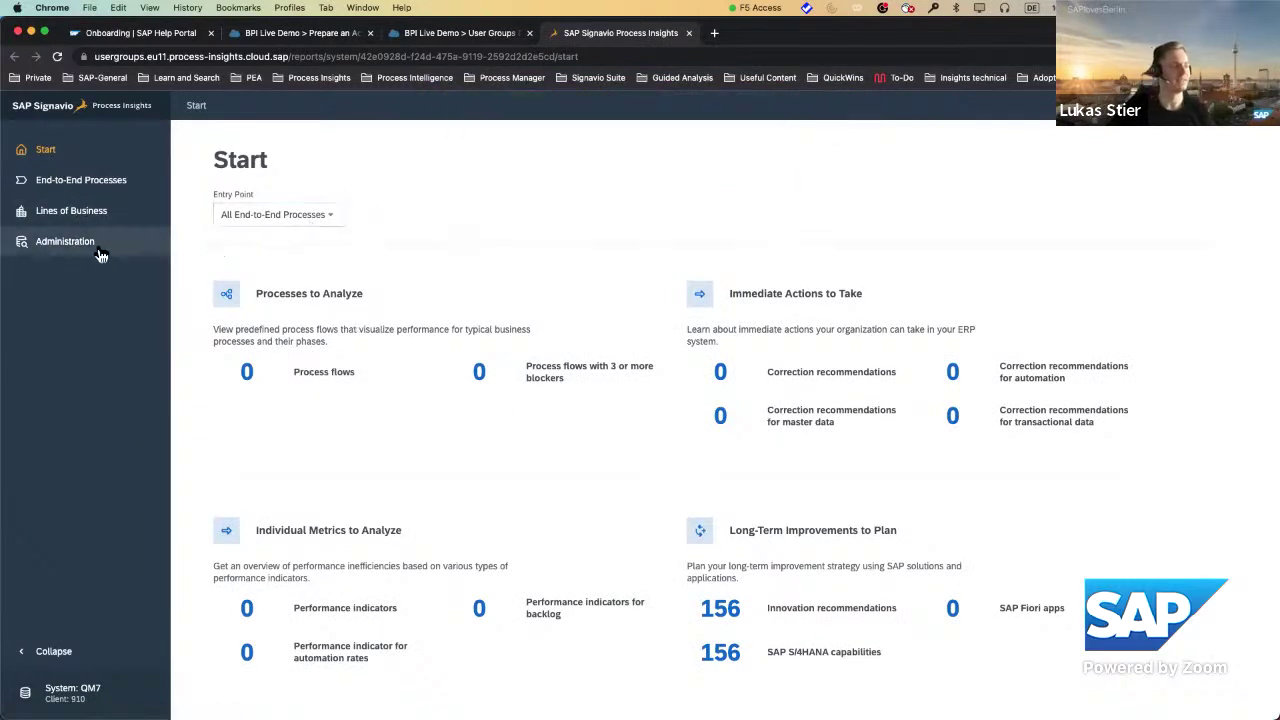
Browse End-to-End Processes and Lines of Business, then go to Administration.
left_click(75, 180)
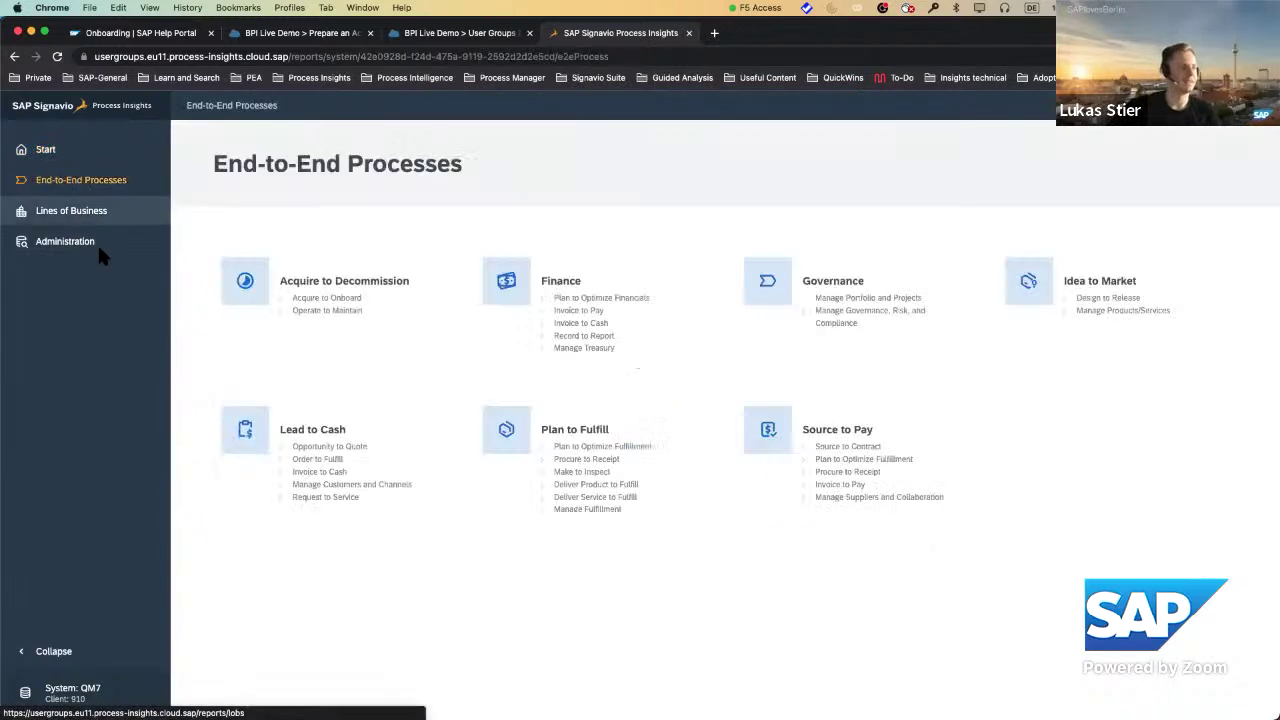
left_click(85, 214)
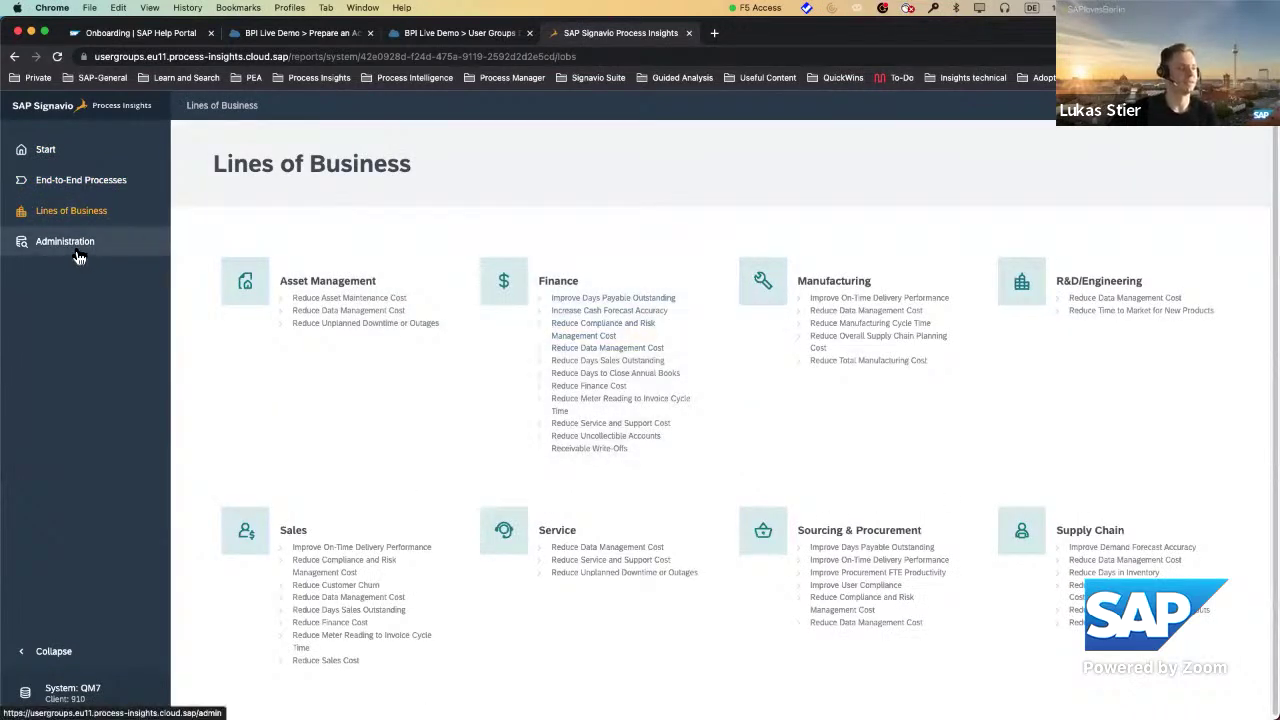
left_click(79, 252)
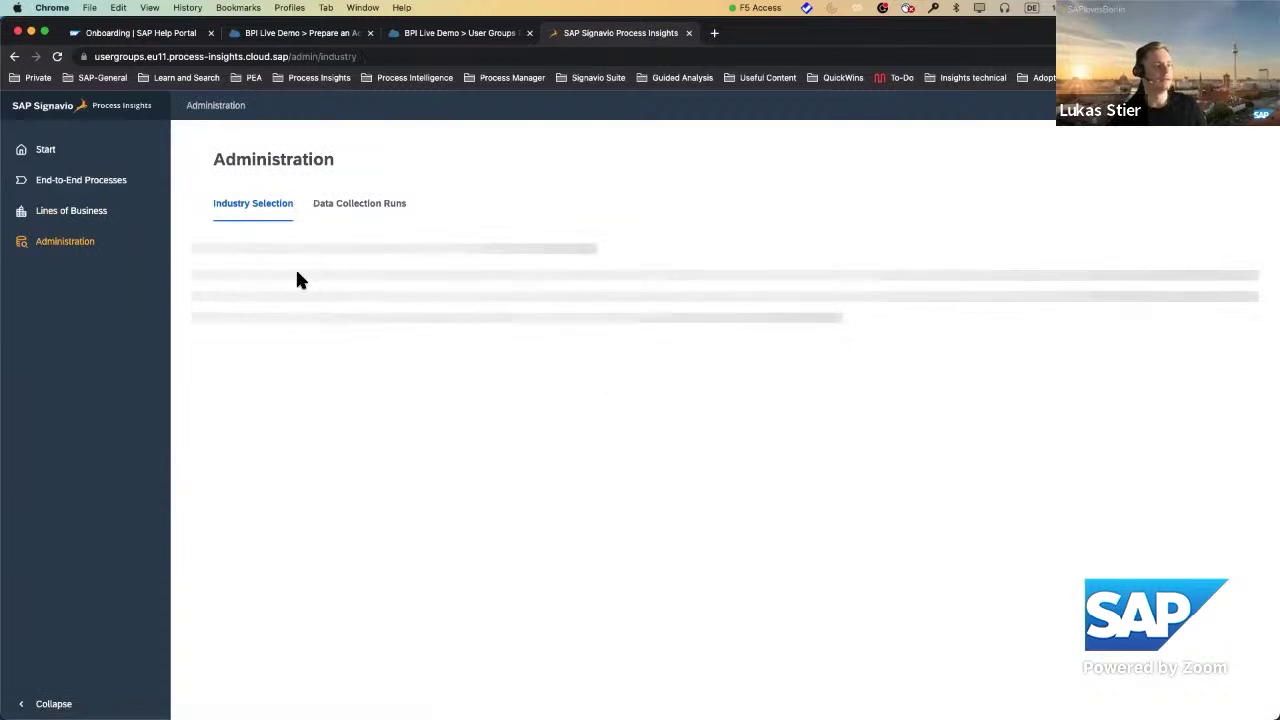
left_click(385, 206)
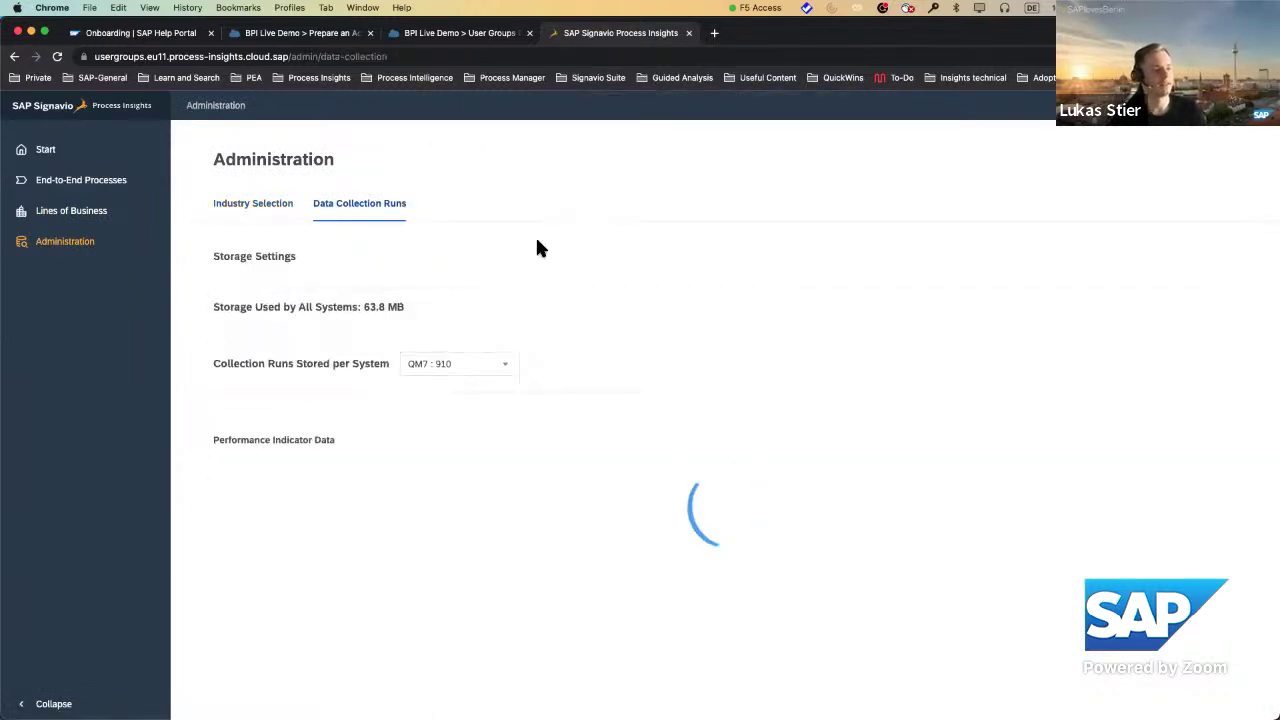
scroll(697, 411, "down", 3)
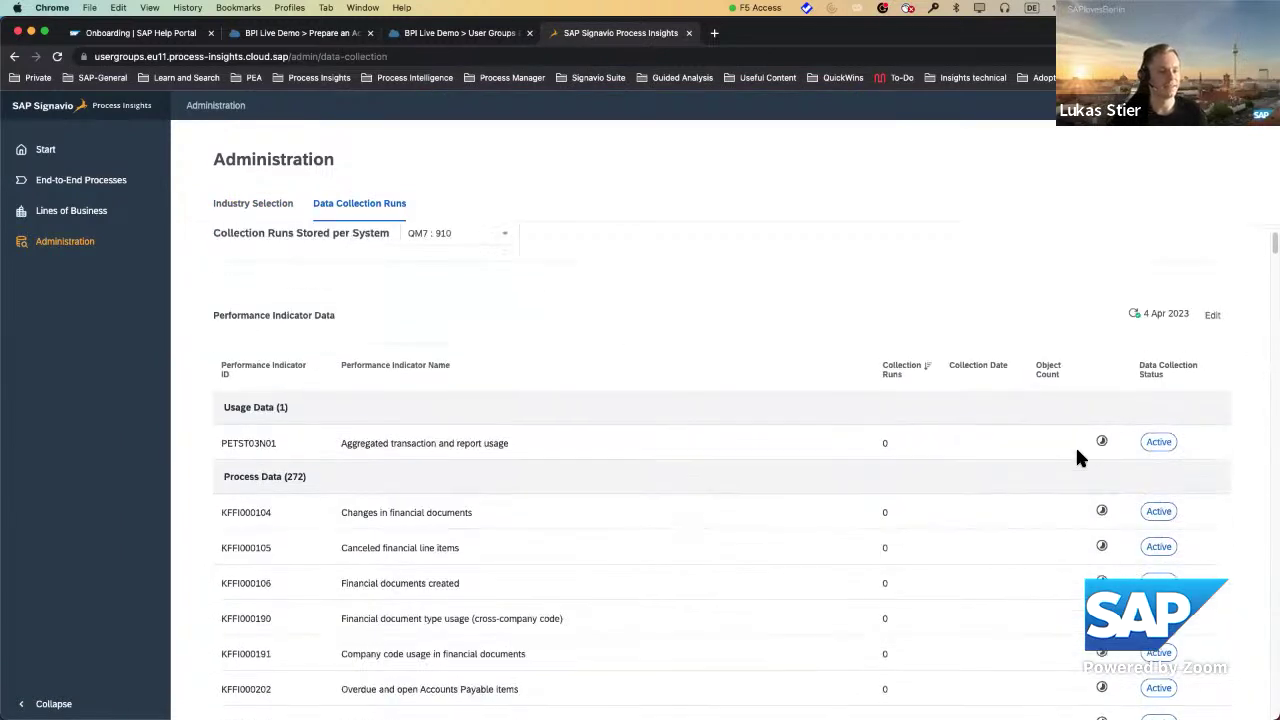
mouse_move(1103, 448)
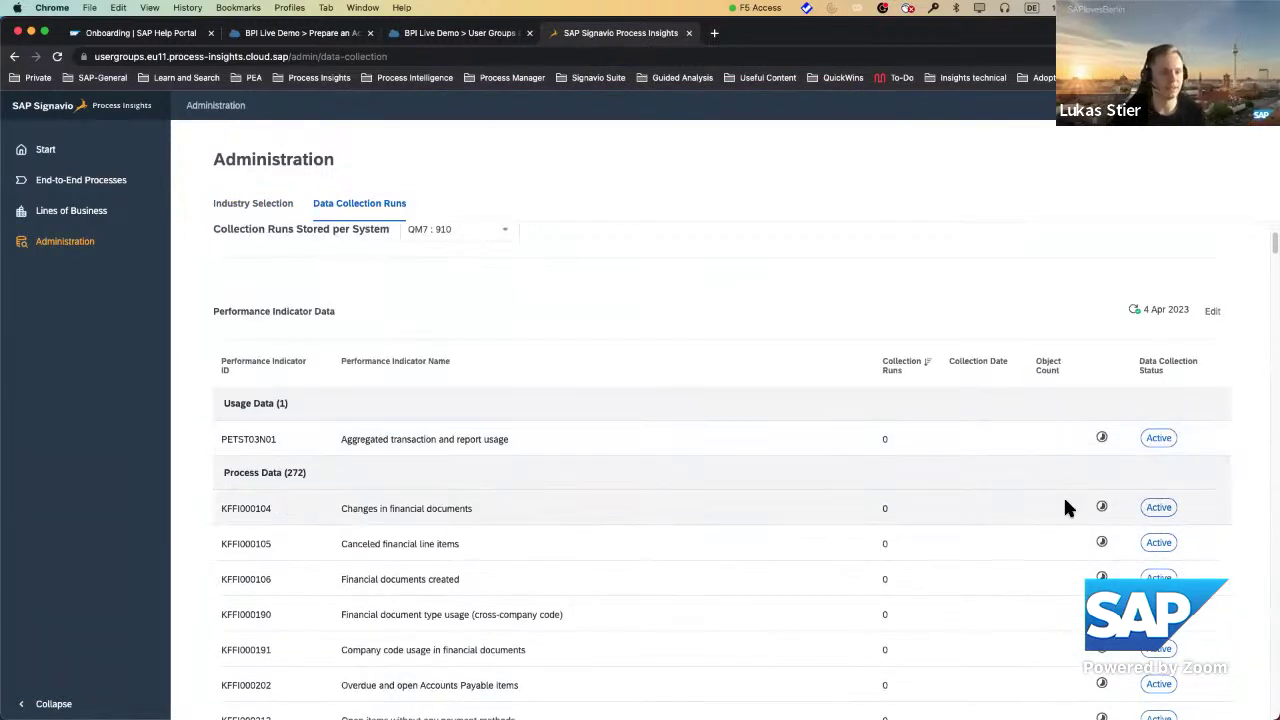
scroll(1066, 506, "down", 2)
scroll(1064, 500, "down", 3)
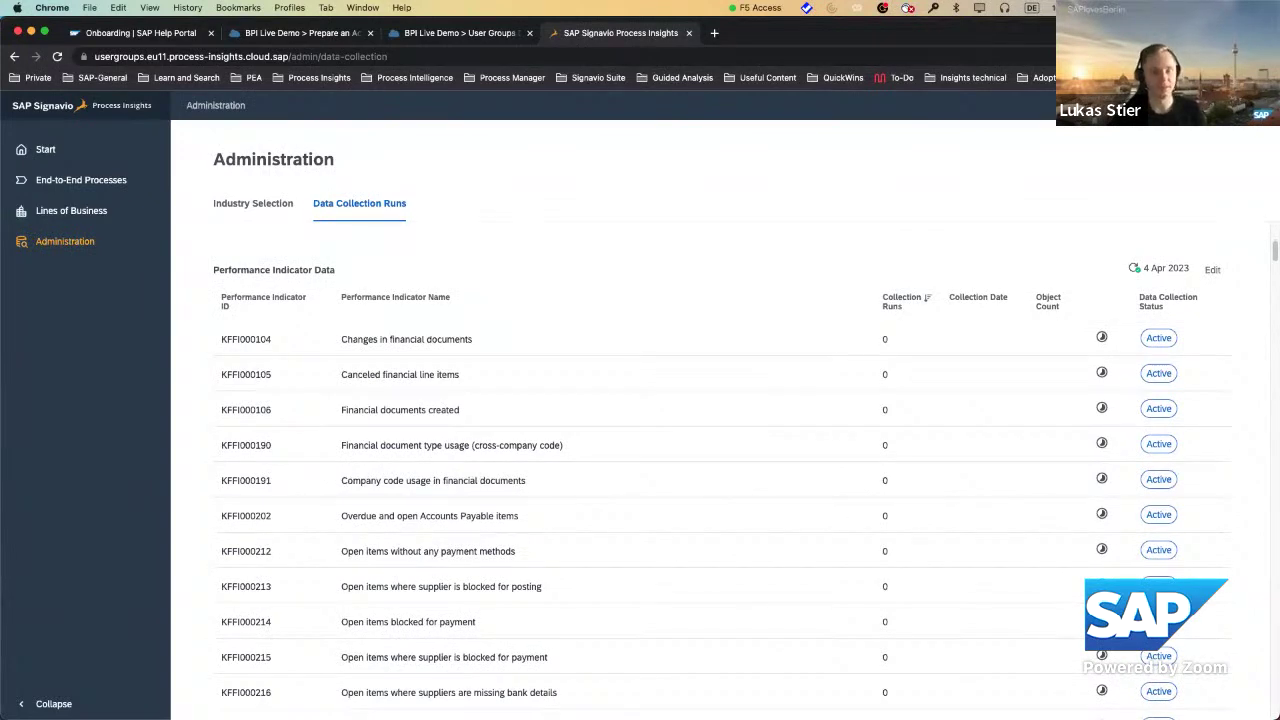
scroll(991, 462, "up", 3)
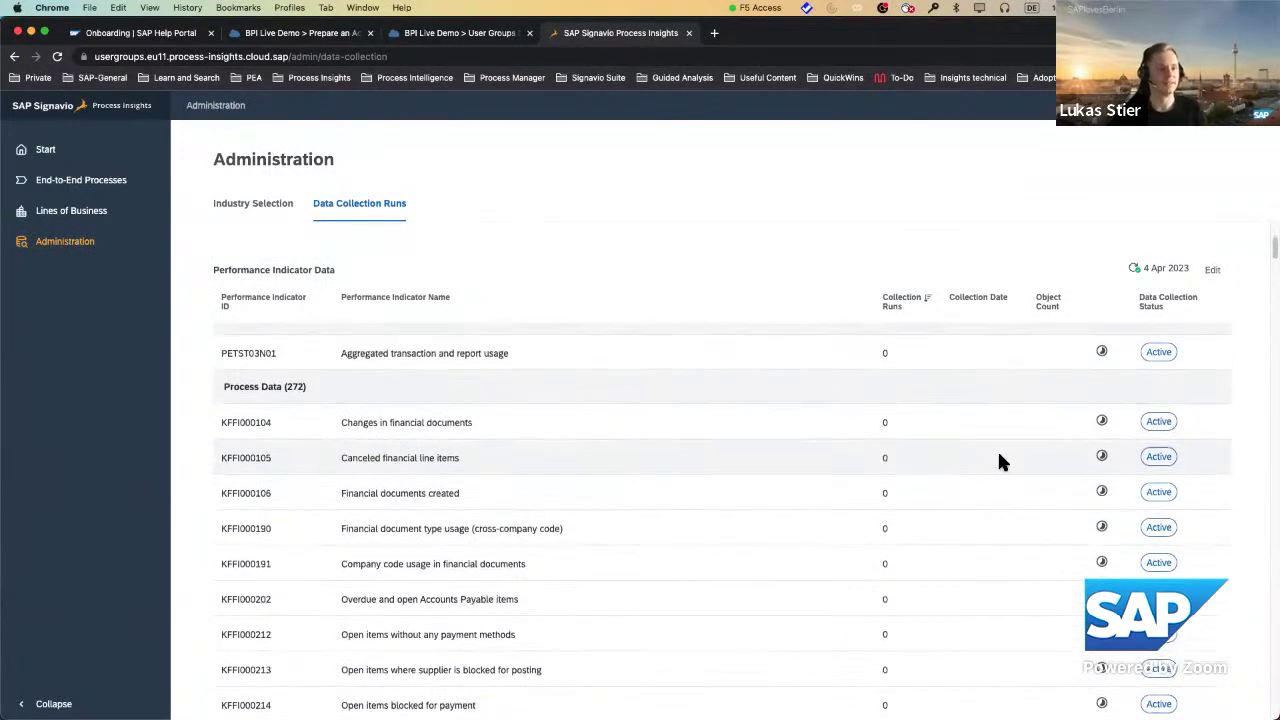
scroll(985, 472, "down", 8)
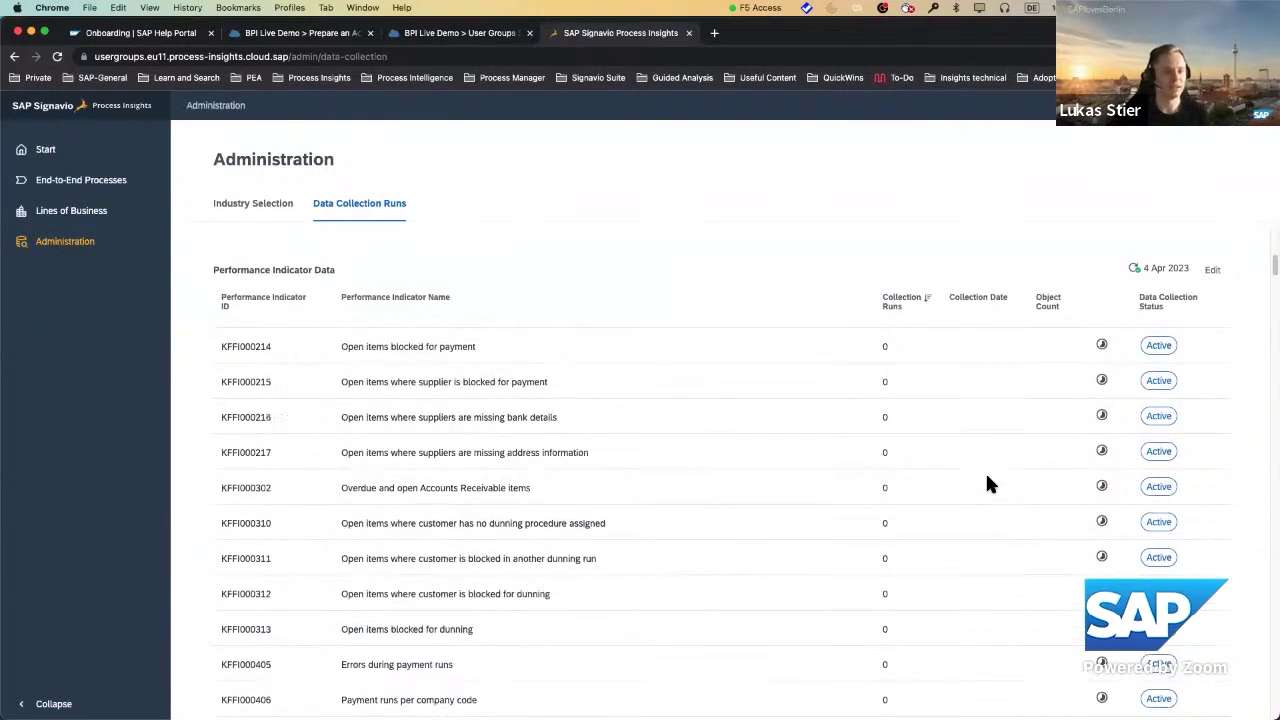
scroll(988, 471, "up", 10)
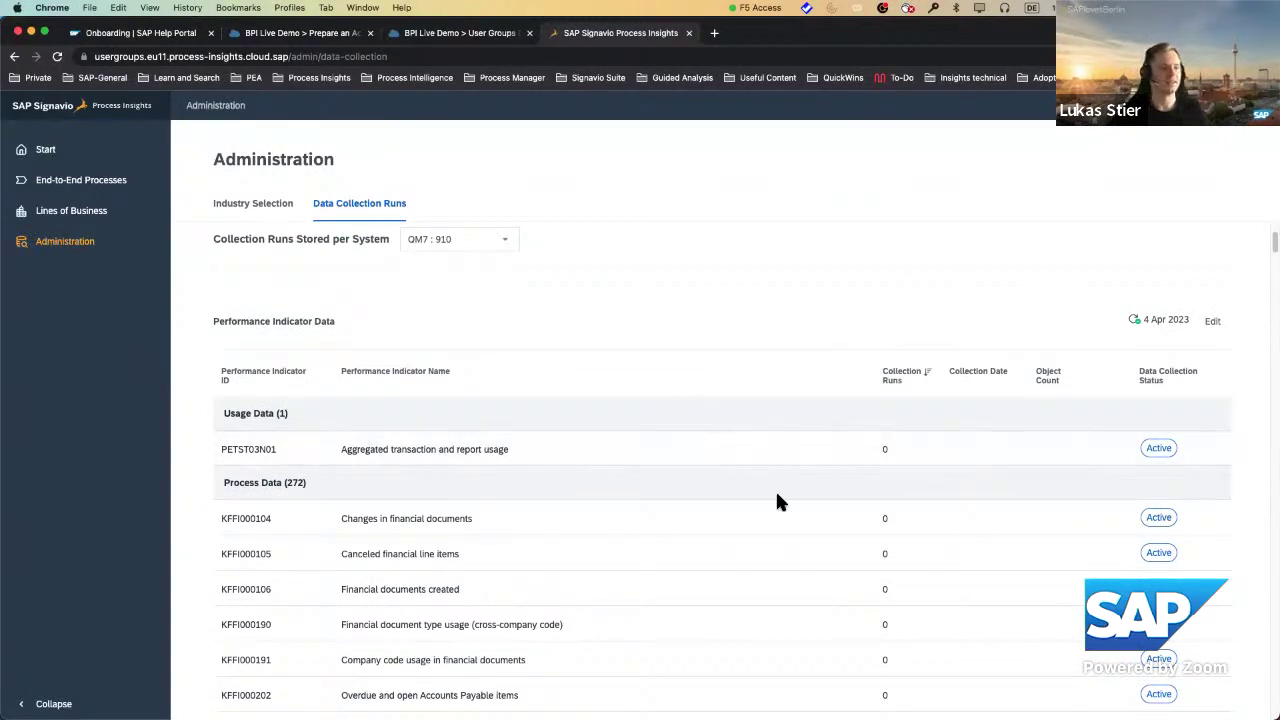
scroll(785, 507, "down", 5)
scroll(787, 519, "up", 3)
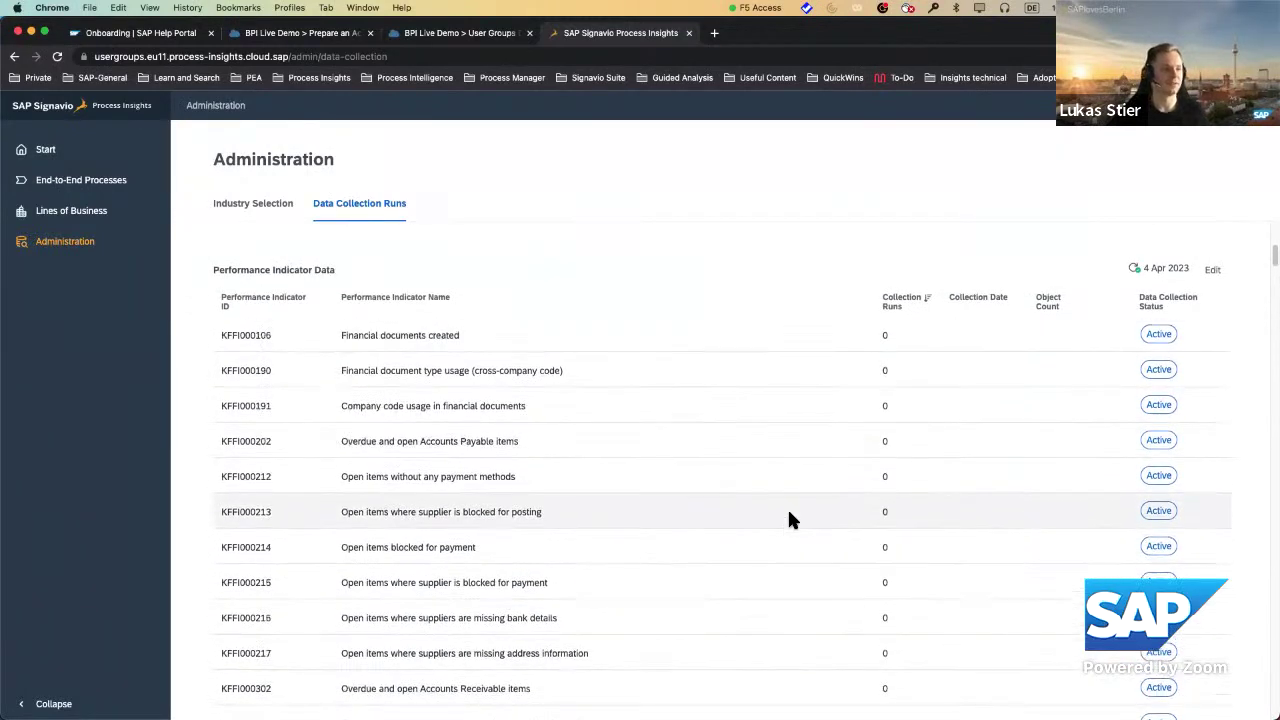
scroll(1149, 268, "up", 2)
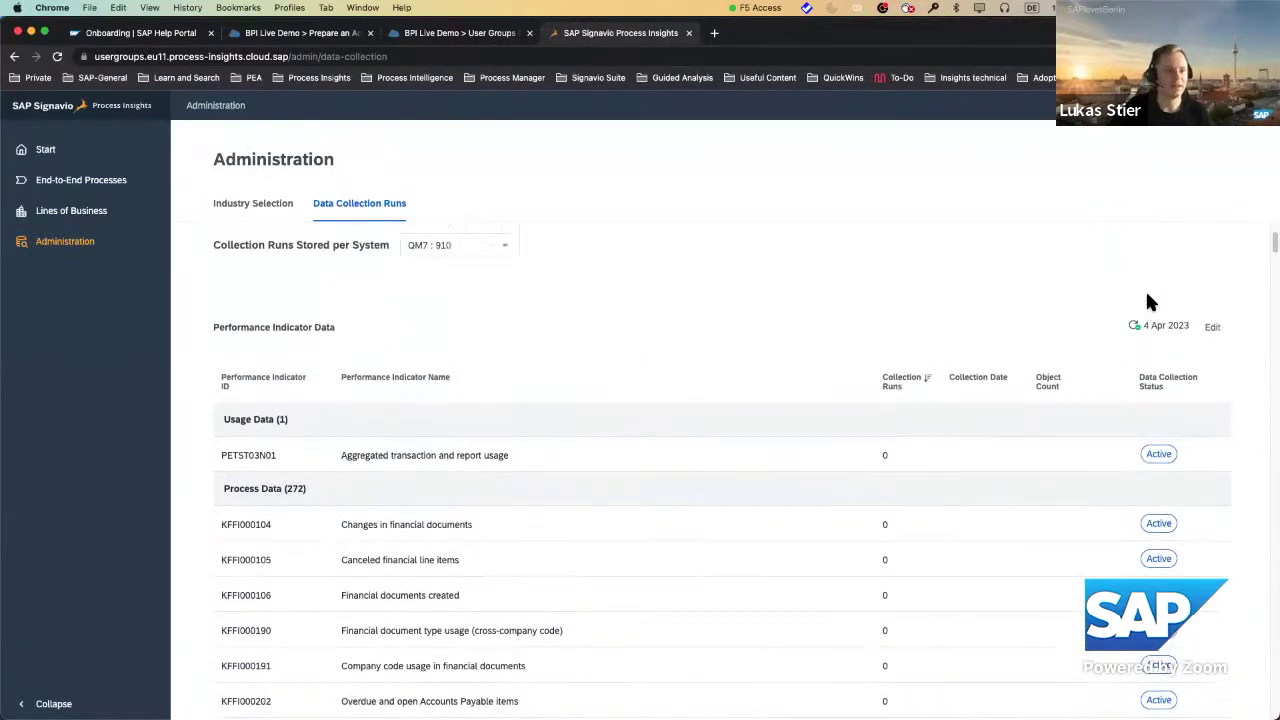
scroll(245, 495, "down", 5)
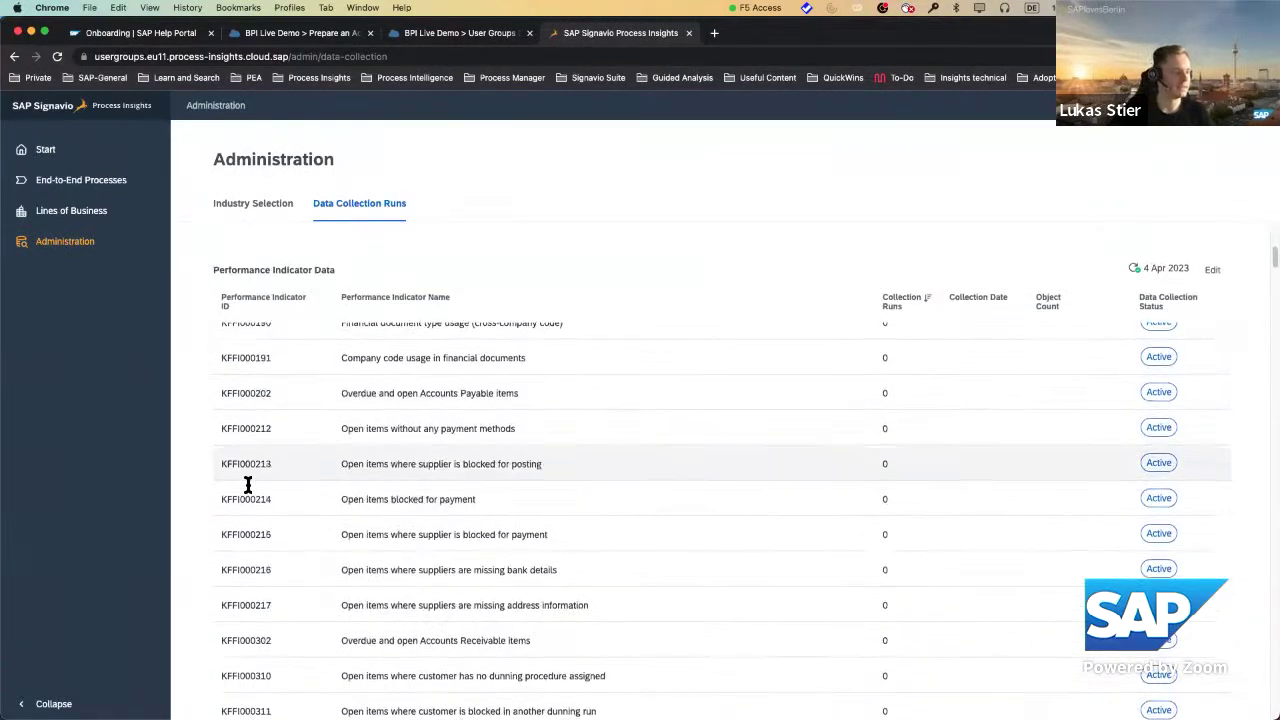
scroll(249, 526, "down", 5)
scroll(259, 541, "down", 5)
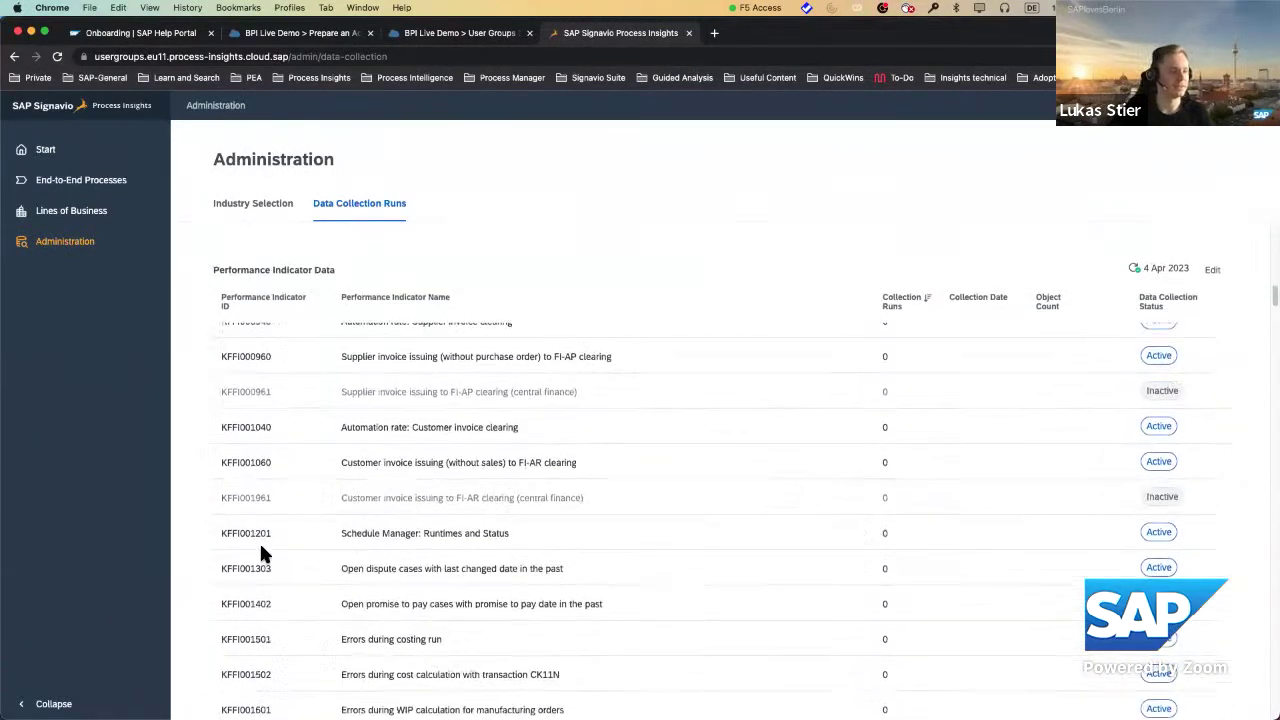
scroll(581, 549, "up", 15)
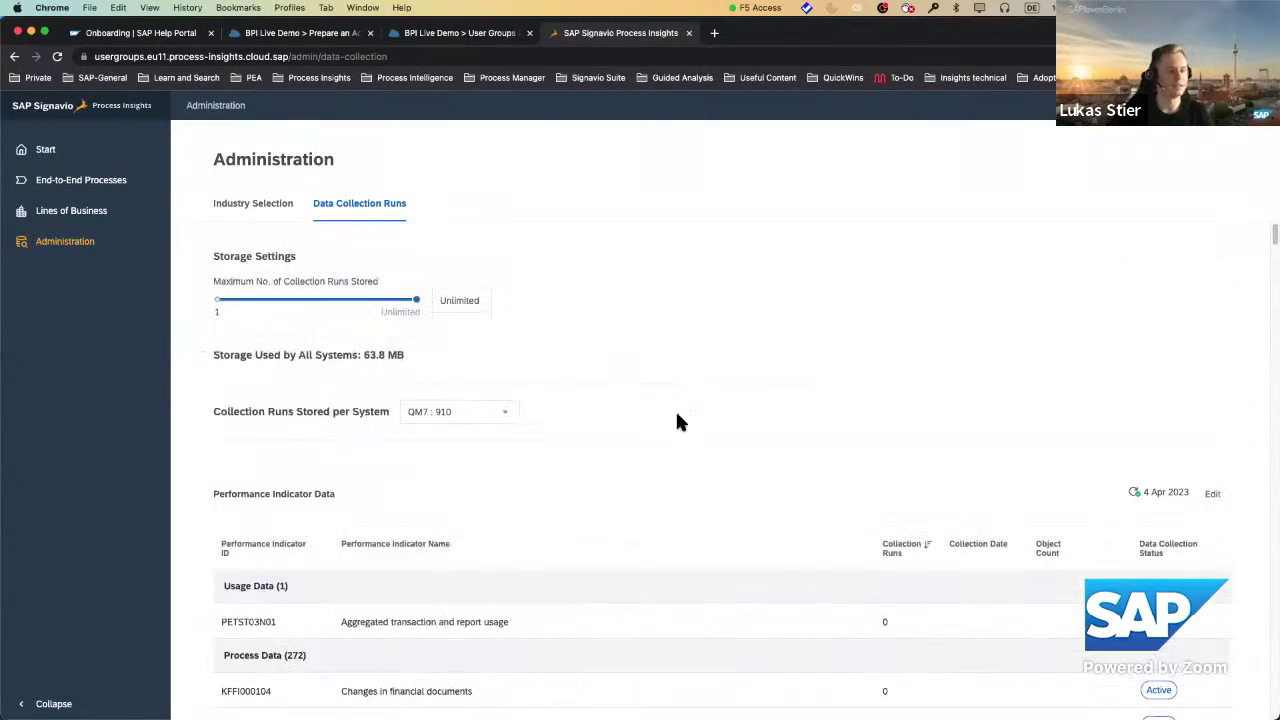
scroll(690, 430, "down", 1)
scroll(695, 433, "down", 2)
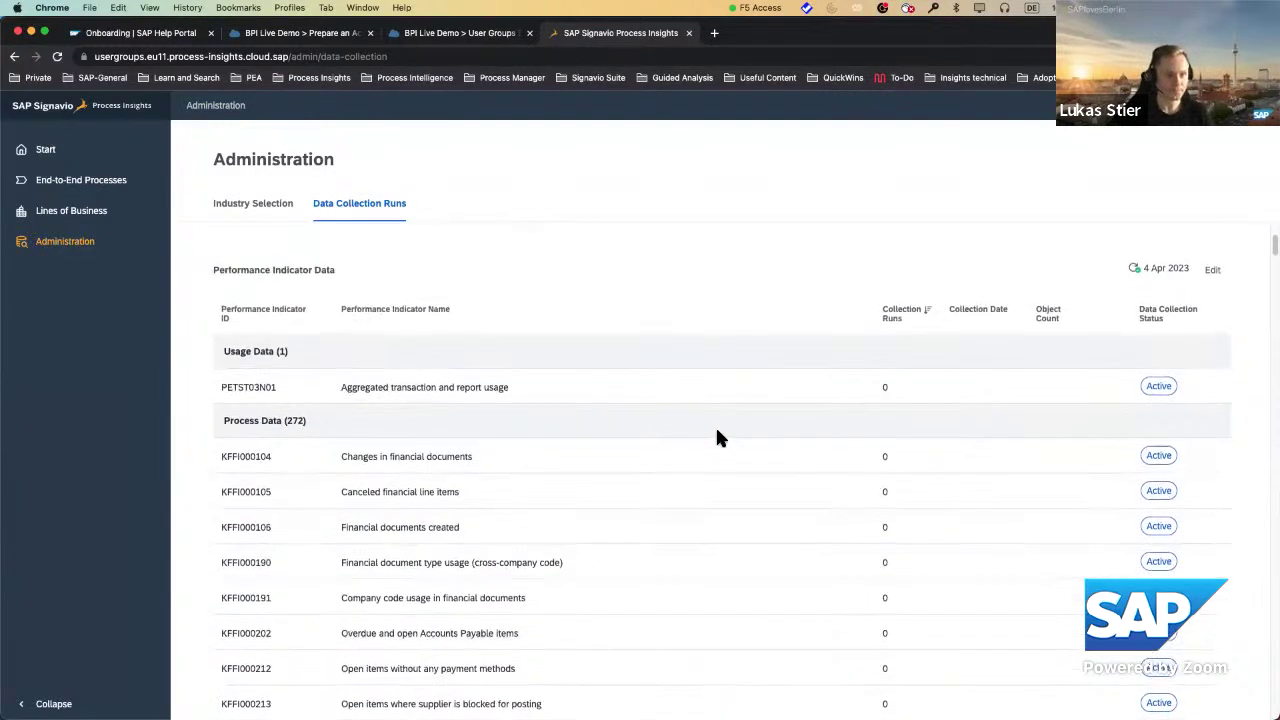
scroll(718, 437, "up", 1)
scroll(717, 437, "up", 1)
mouse_move(1144, 404)
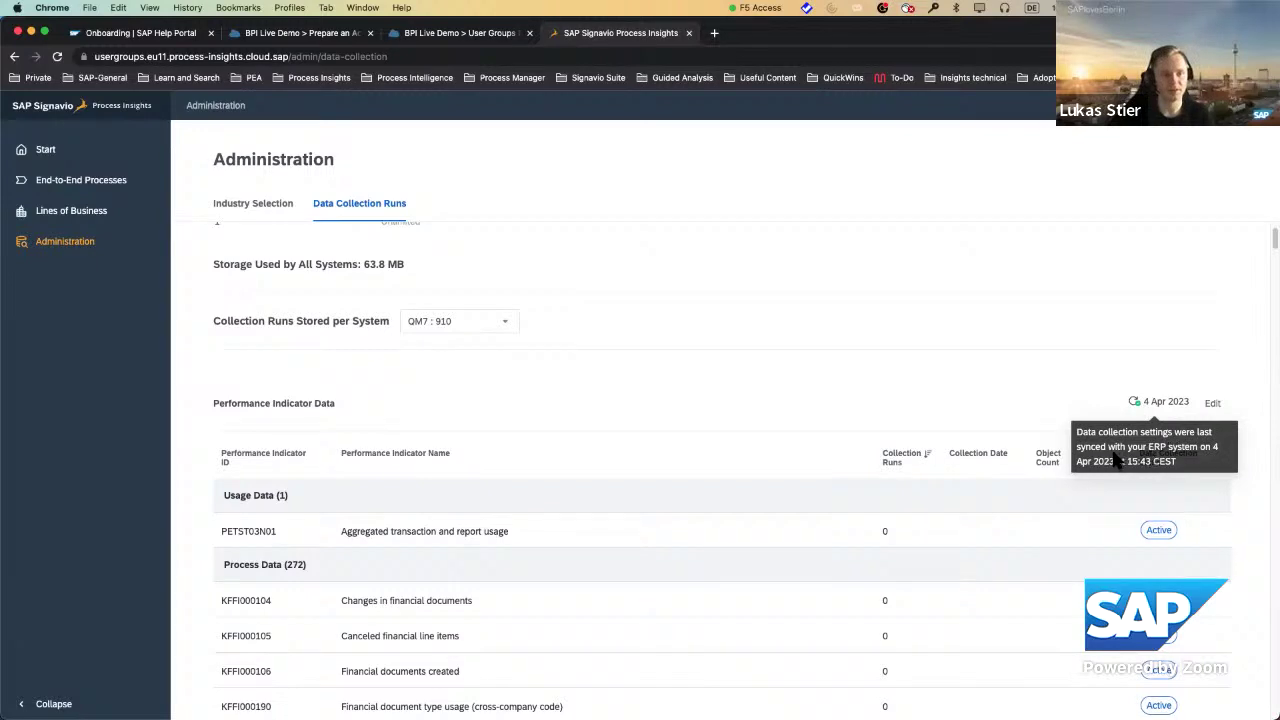
left_click_drag(1128, 463, 1153, 463)
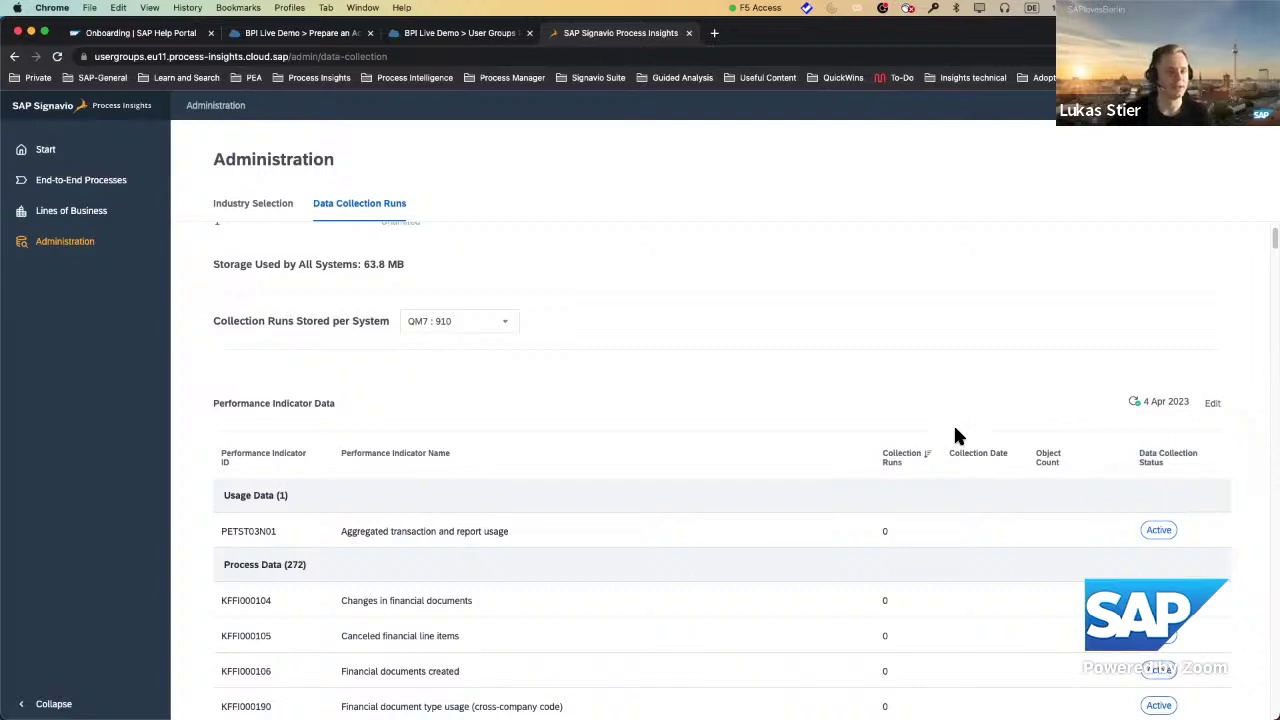
scroll(690, 360, "up", 1)
scroll(680, 378, "up", 1)
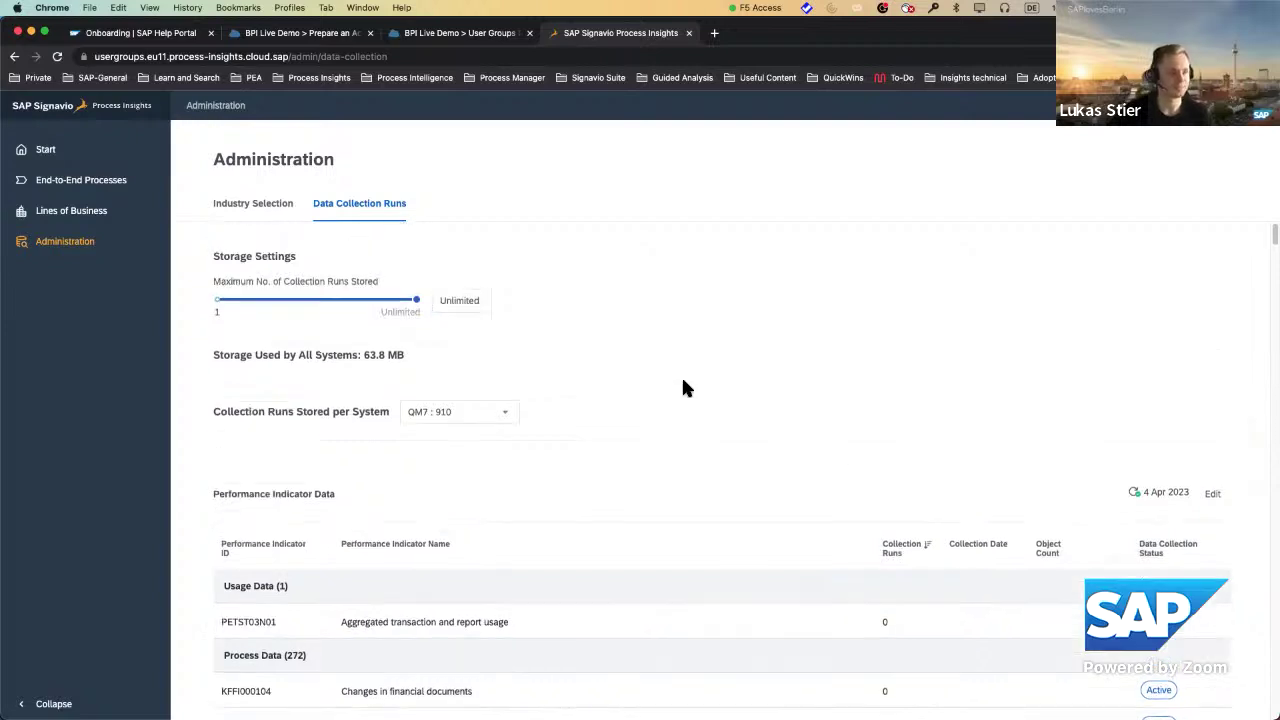
scroll(680, 385, "down", 2)
scroll(603, 396, "down", 3)
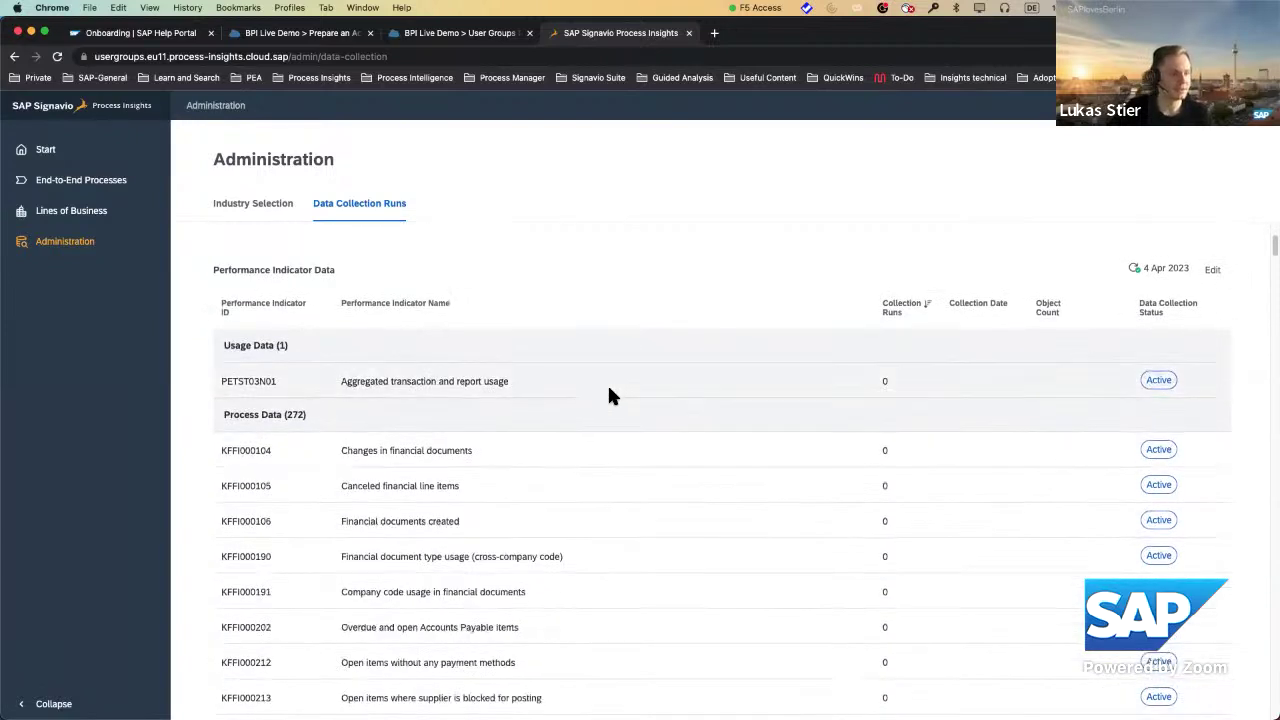
scroll(608, 394, "up", 2)
scroll(669, 408, "down", 2)
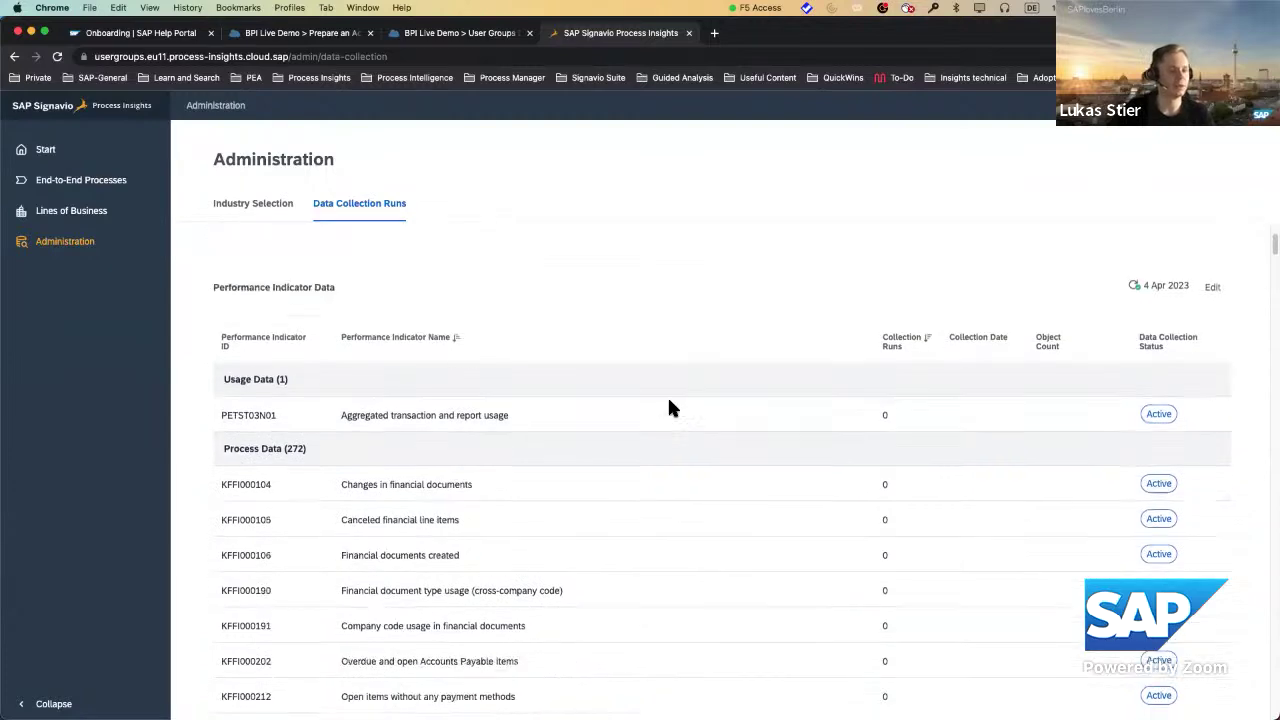
scroll(677, 400, "up", 1)
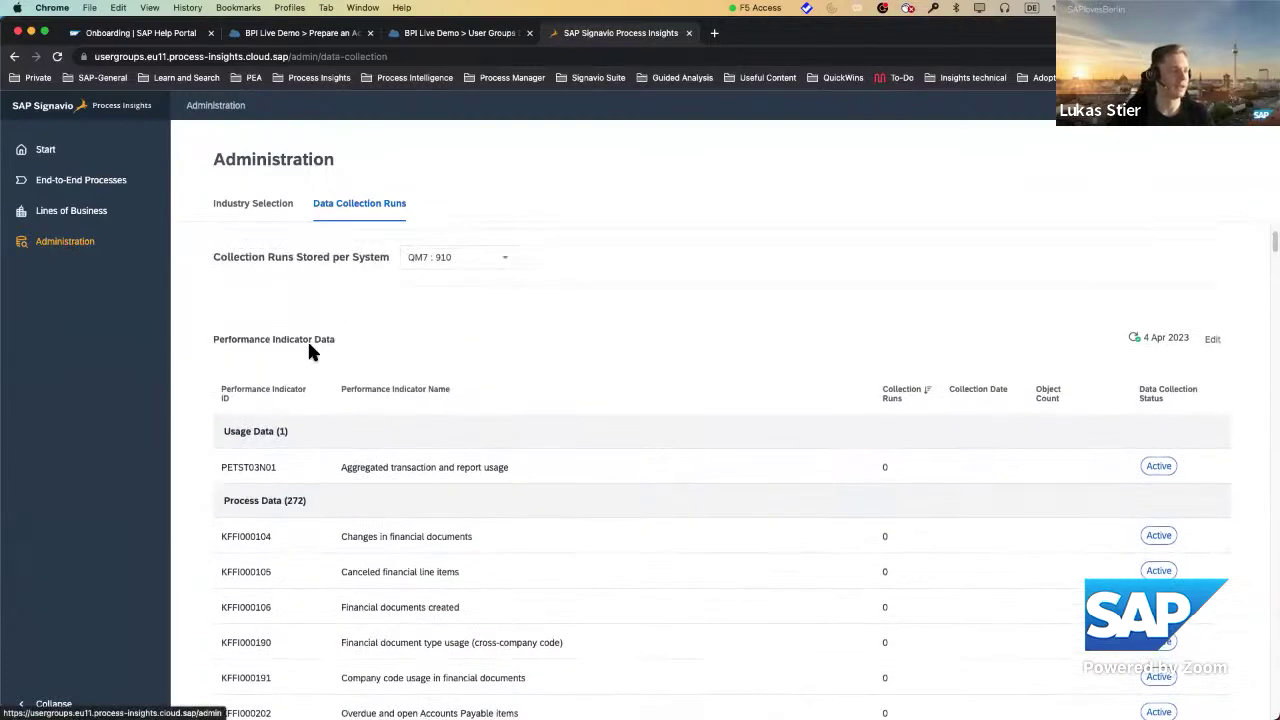
scroll(480, 420, "up", 3)
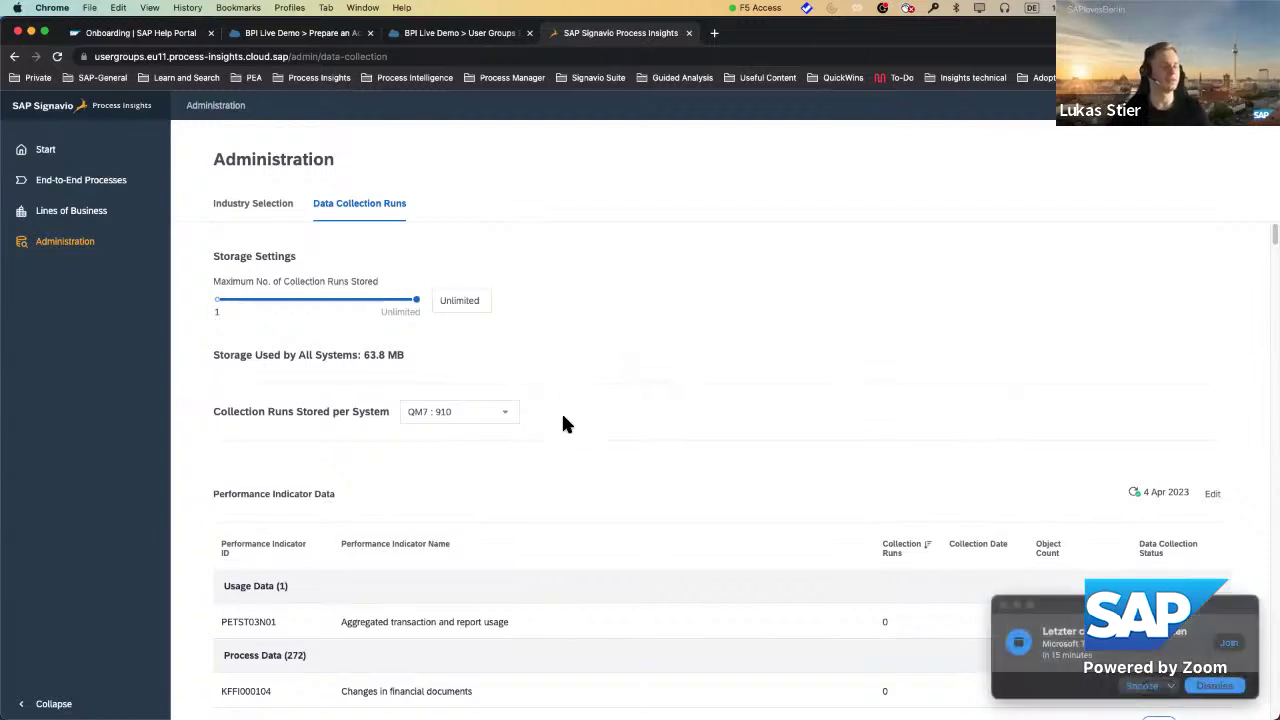
left_click(1214, 688)
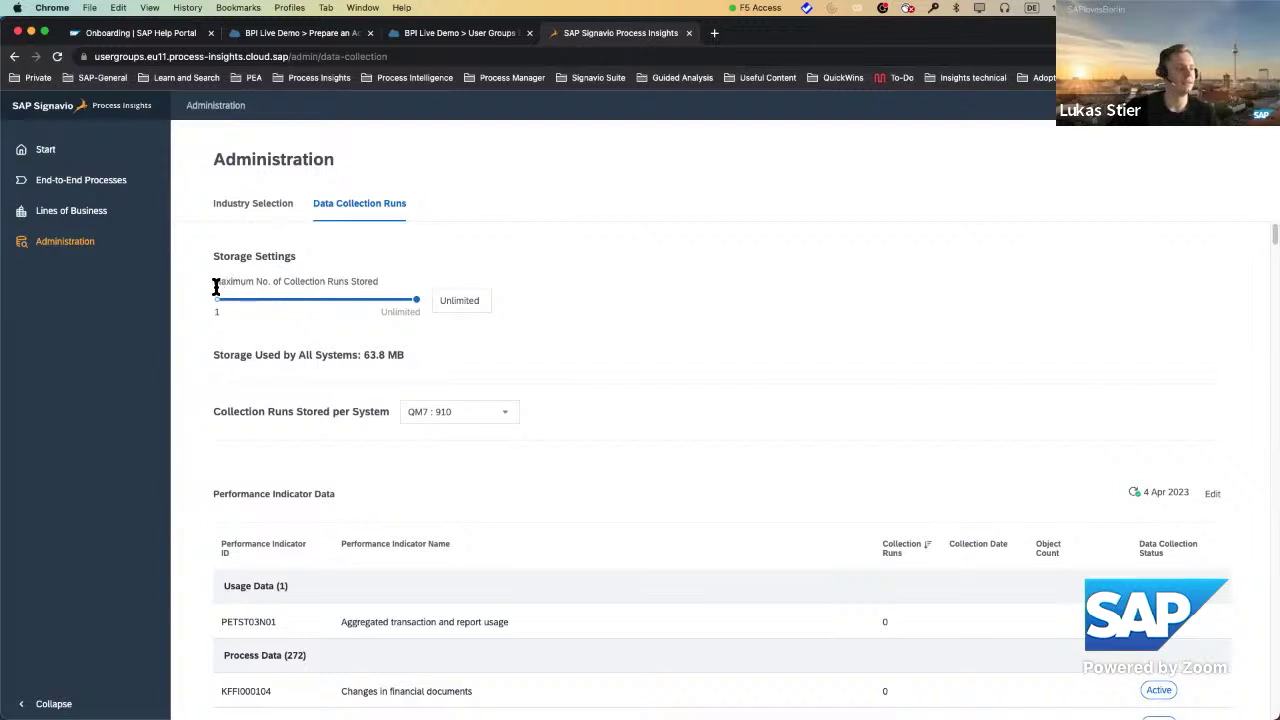
left_click_drag(214, 285, 316, 284)
left_click(418, 265)
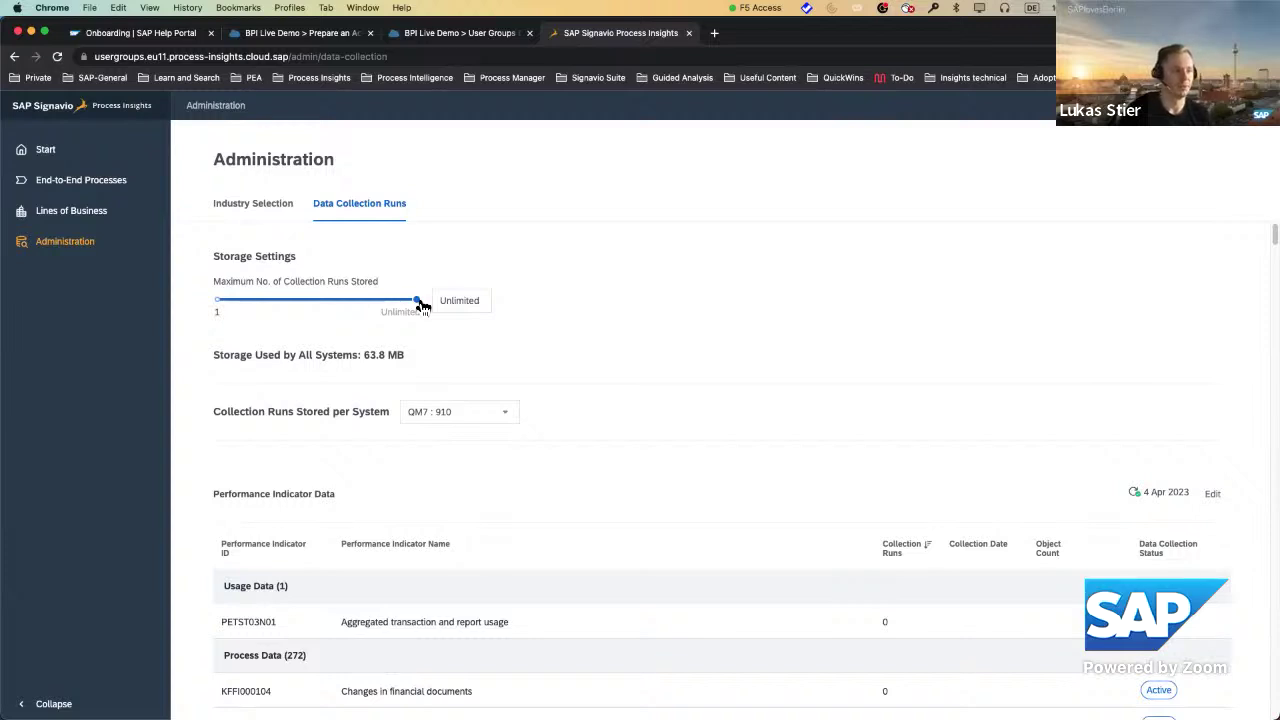
scroll(486, 391, "down", 2)
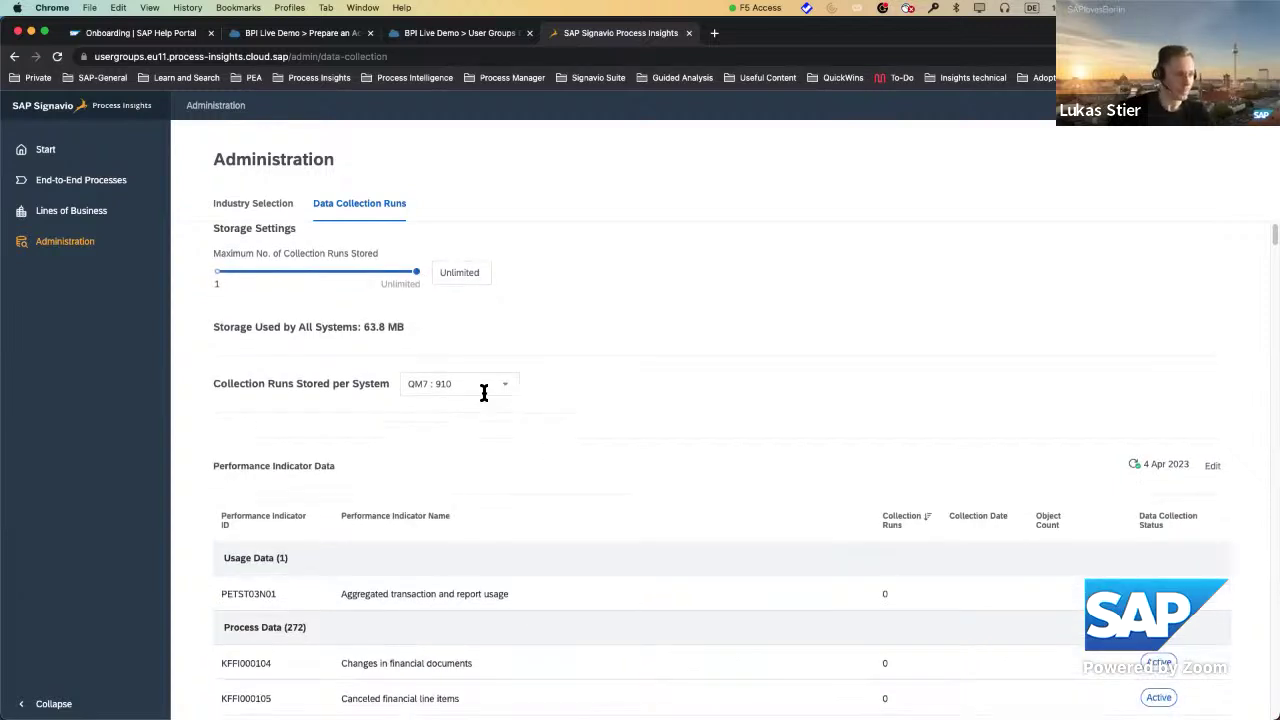
scroll(491, 329, "up", 2)
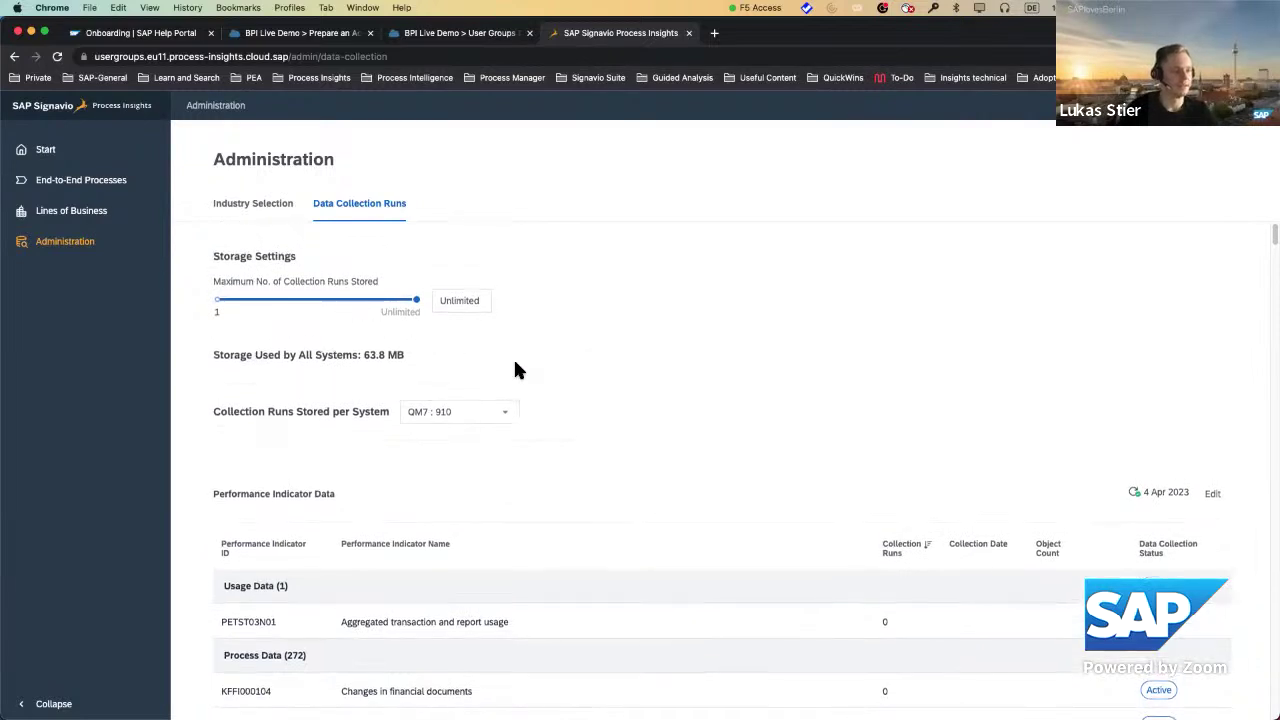
scroll(595, 432, "down", 1)
scroll(585, 433, "down", 1)
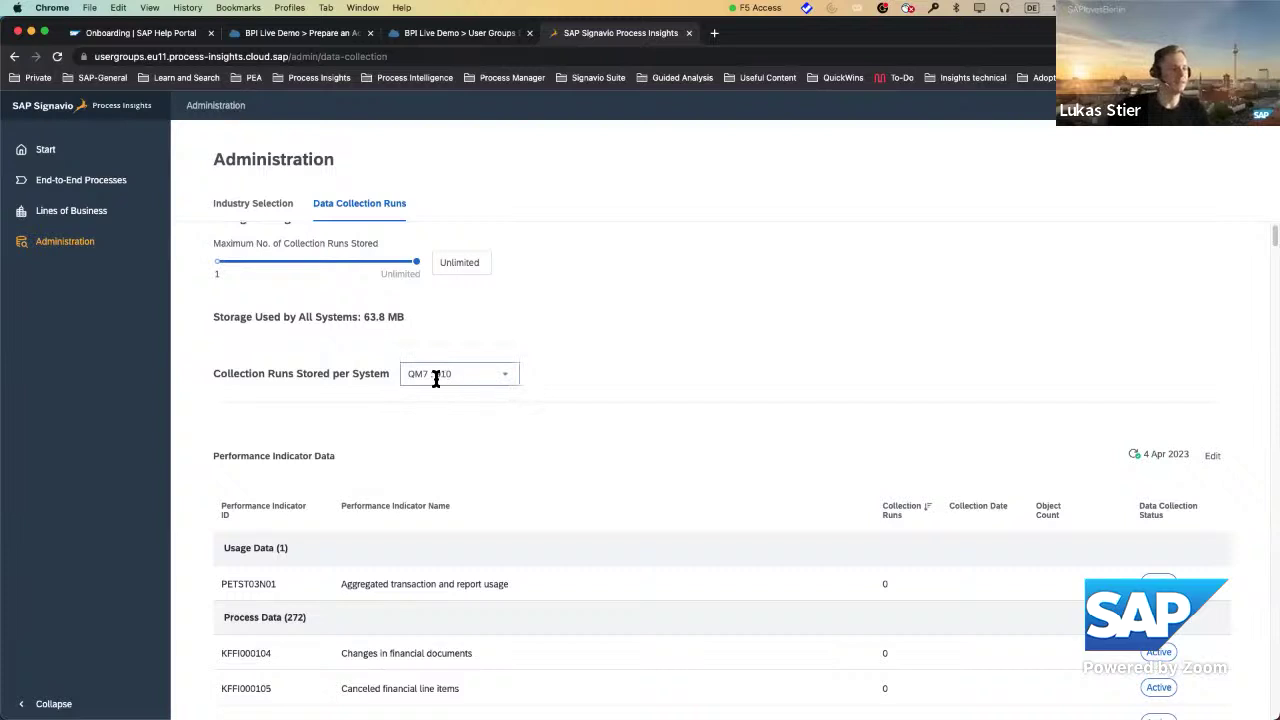
left_click(502, 374)
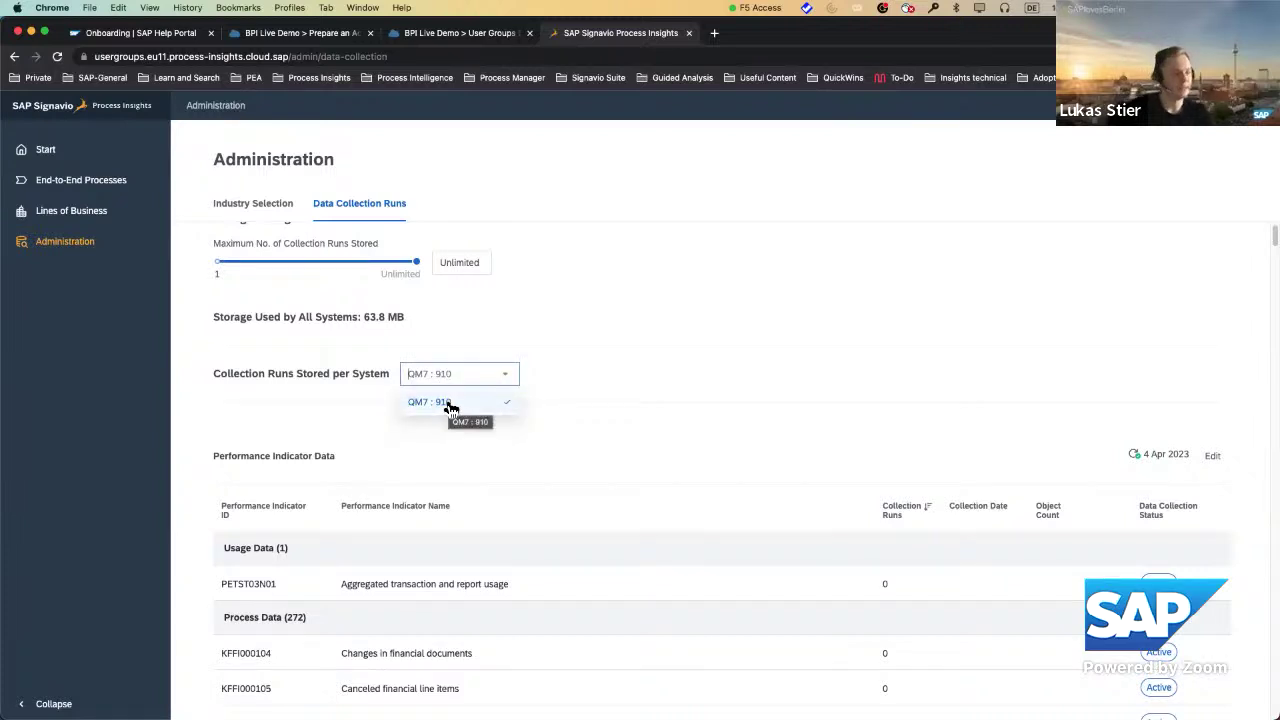
left_click(572, 399)
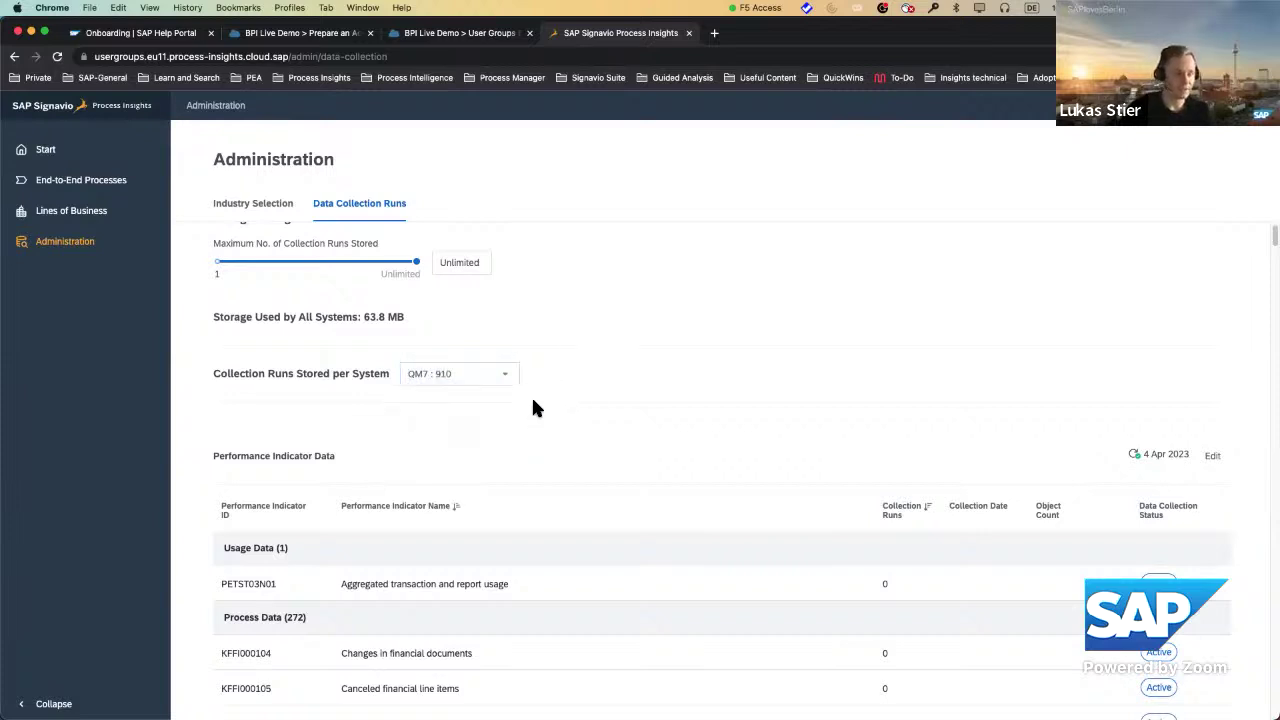
scroll(727, 410, "down", 2)
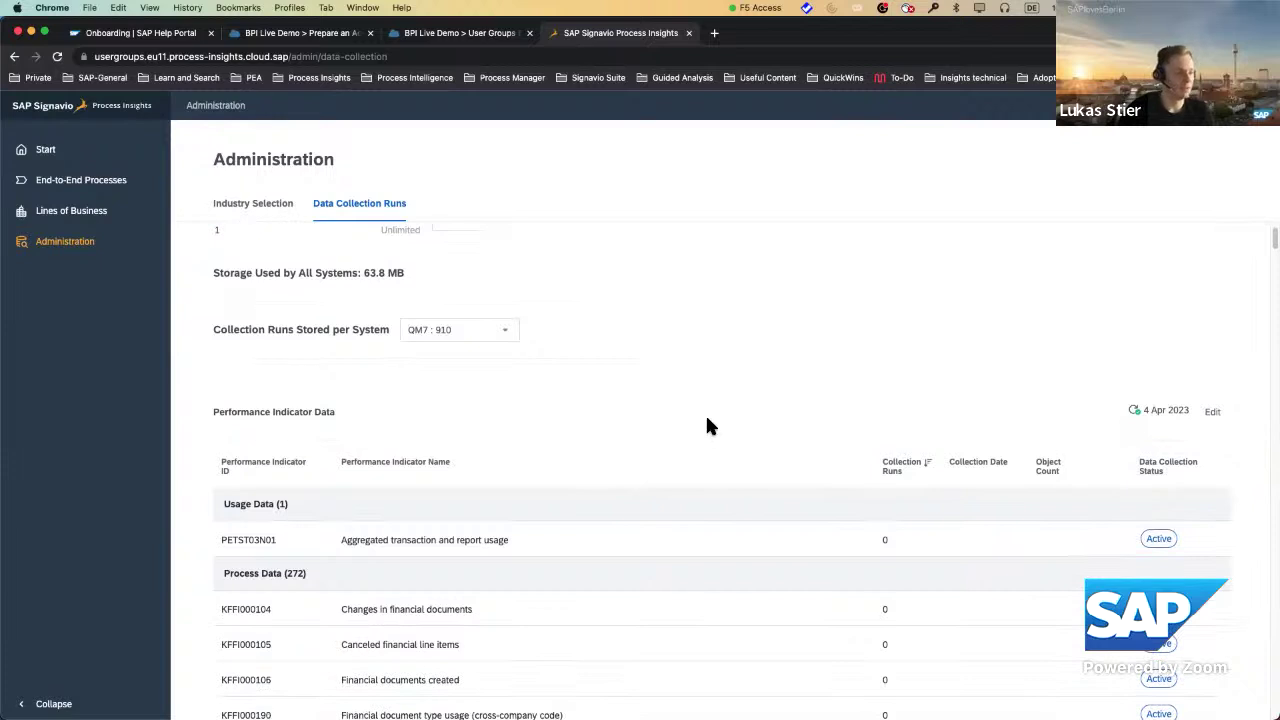
scroll(707, 420, "down", 3)
scroll(708, 420, "down", 1)
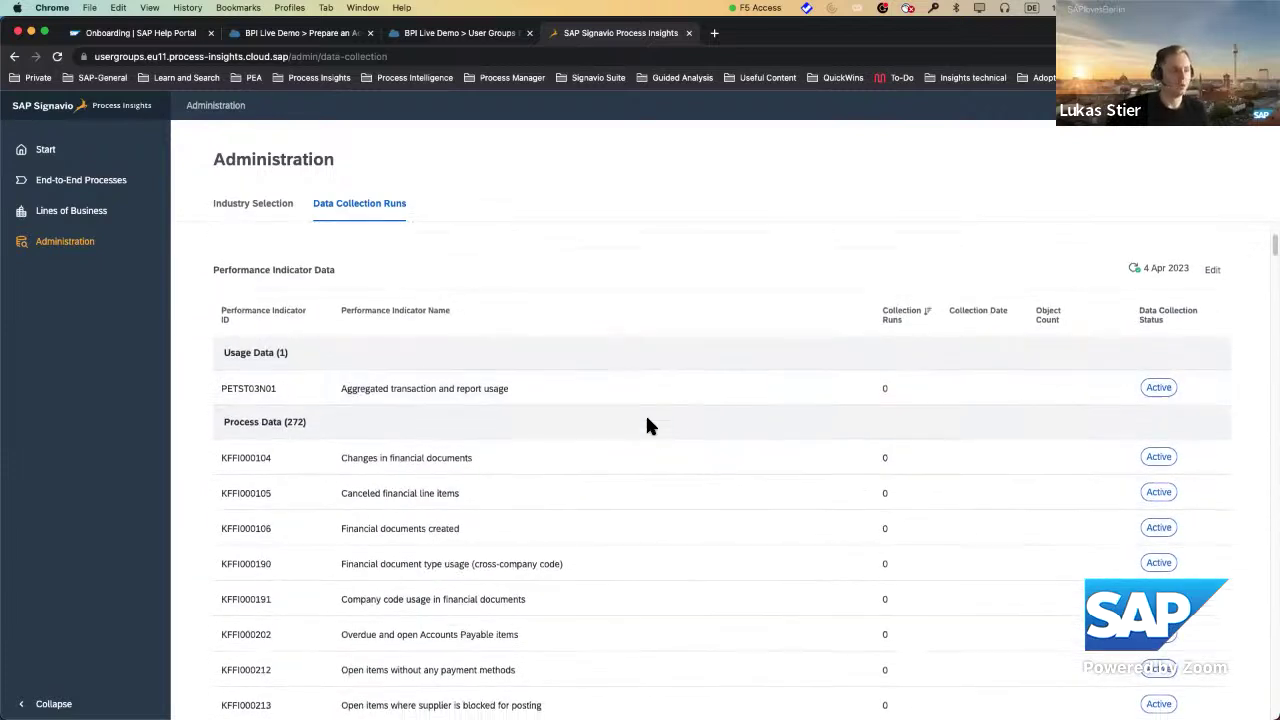
scroll(390, 553, "down", 6)
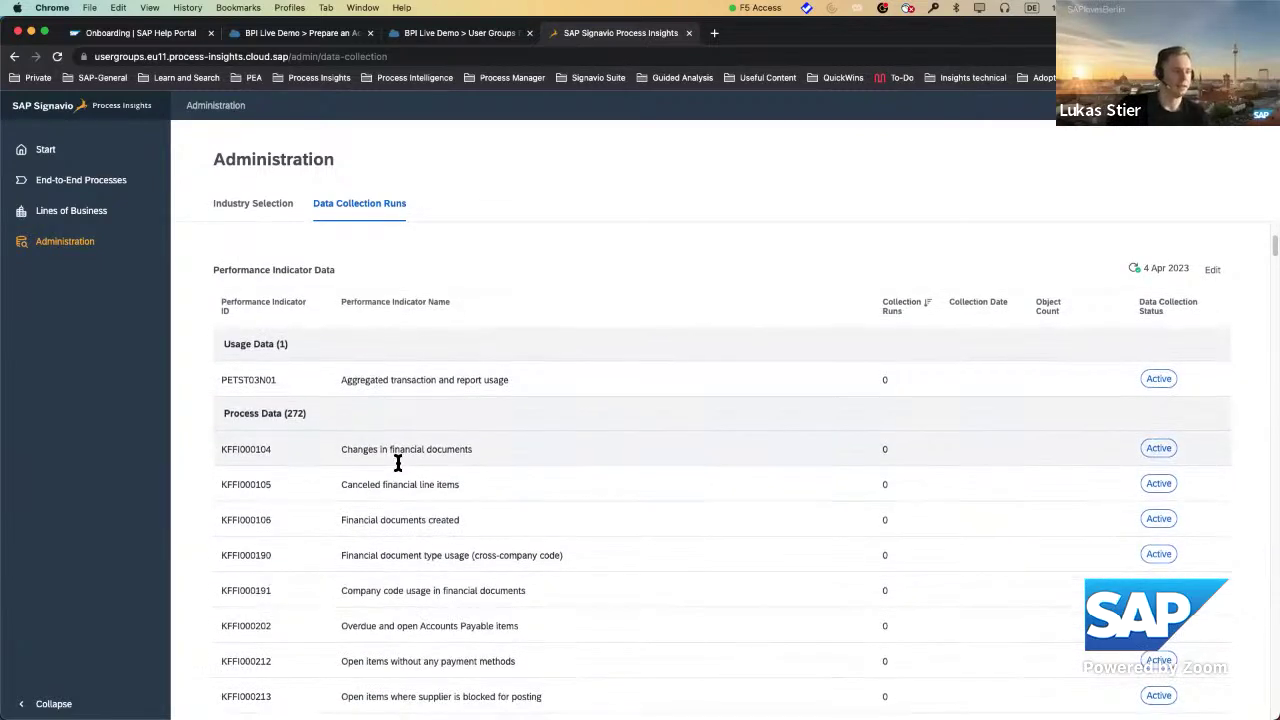
scroll(419, 531, "up", 8)
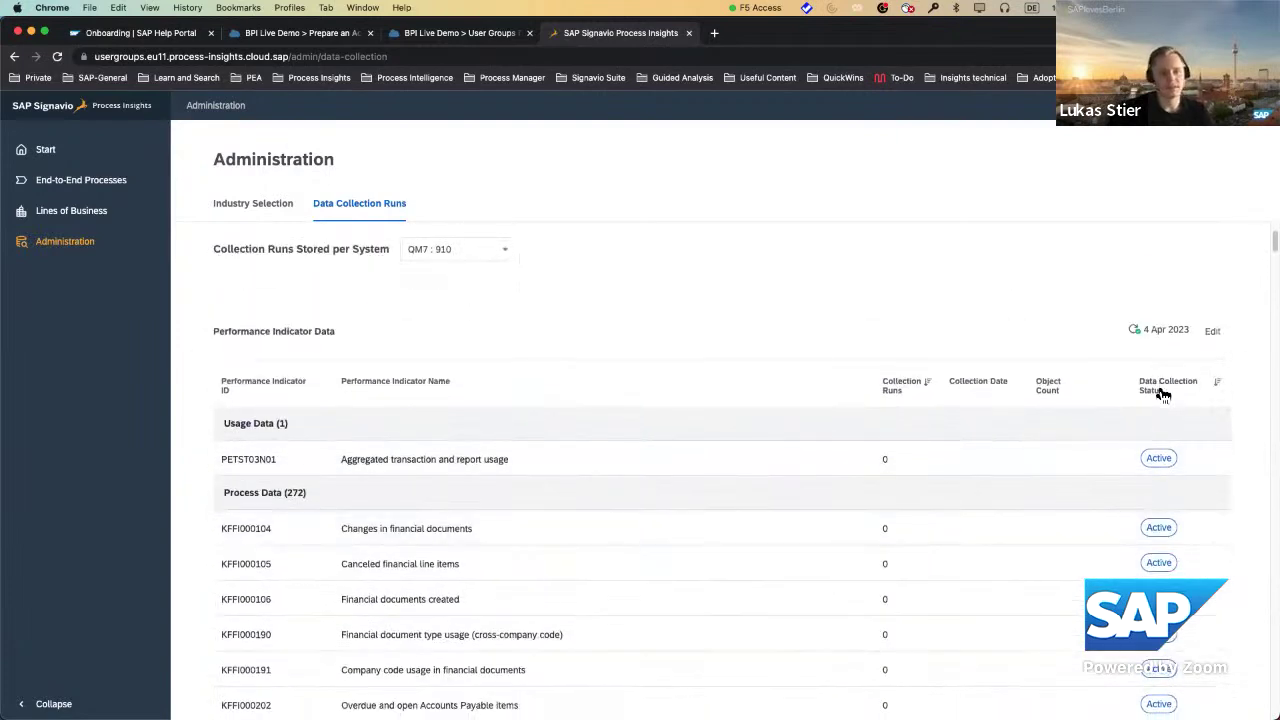
scroll(1120, 450, "down", 2)
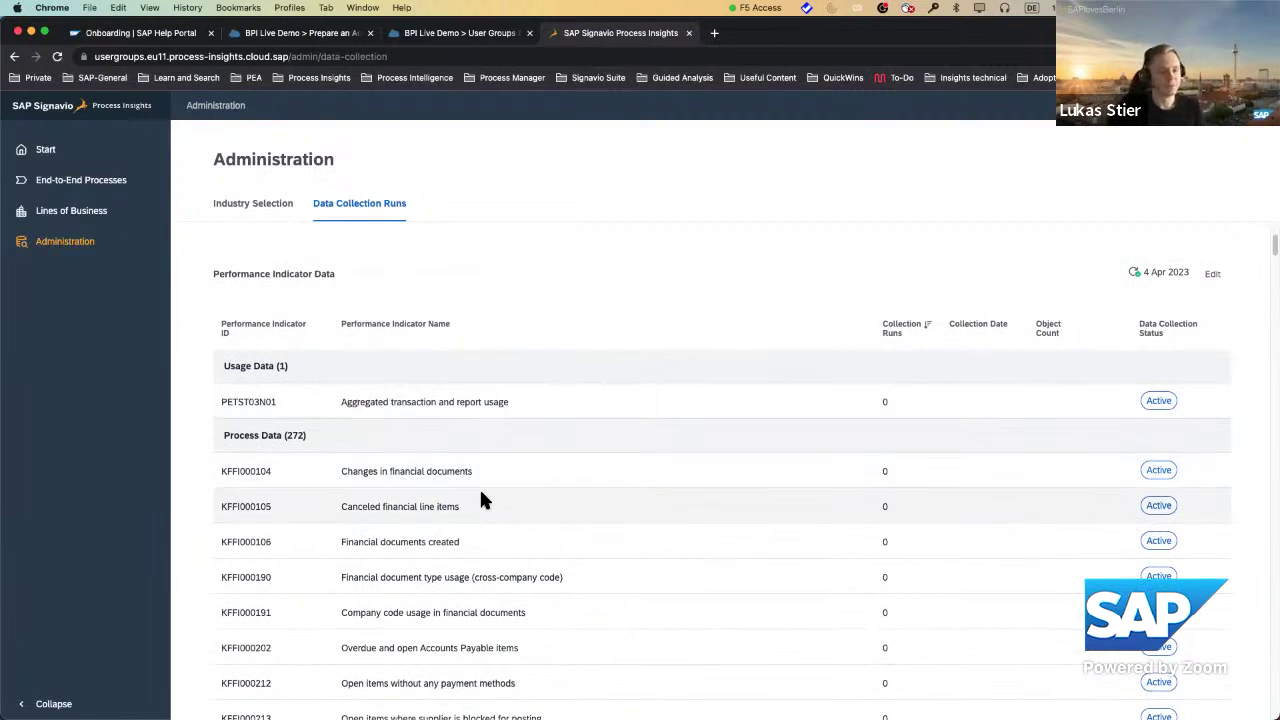
scroll(480, 500, "down", 2)
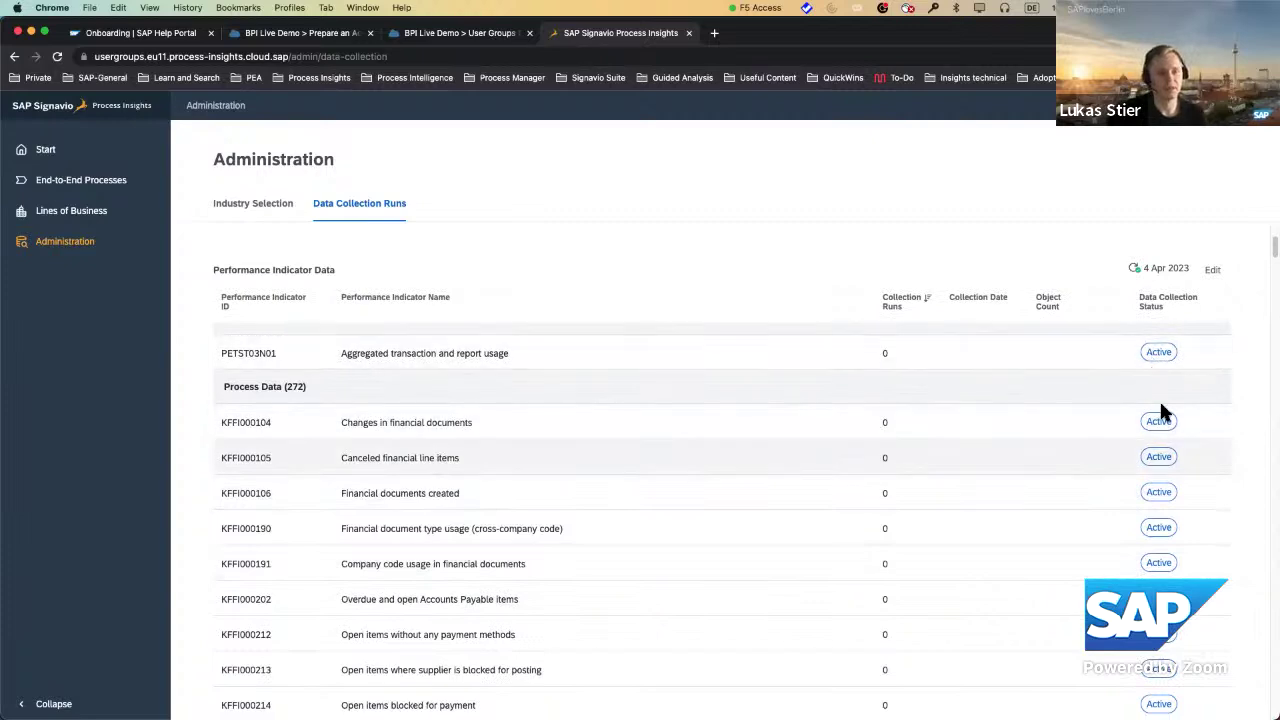
scroll(1143, 495, "down", 2)
scroll(1143, 495, "down", 15)
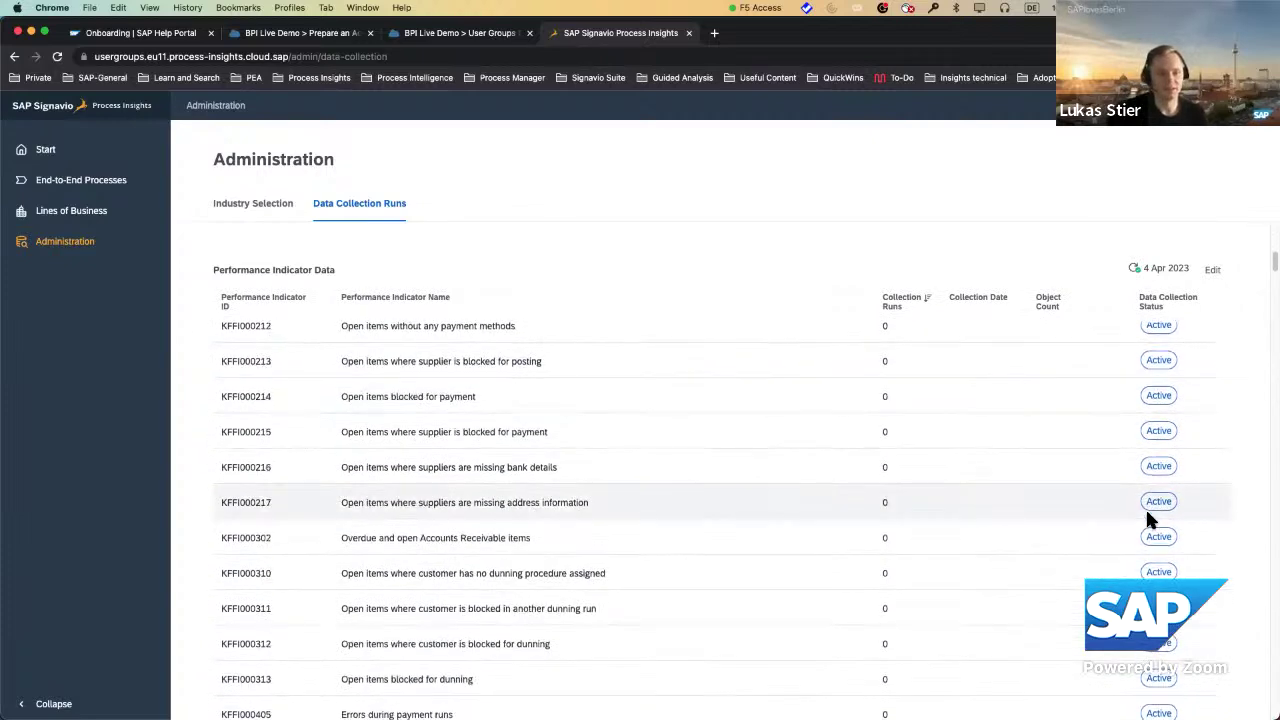
scroll(1147, 517, "down", 8)
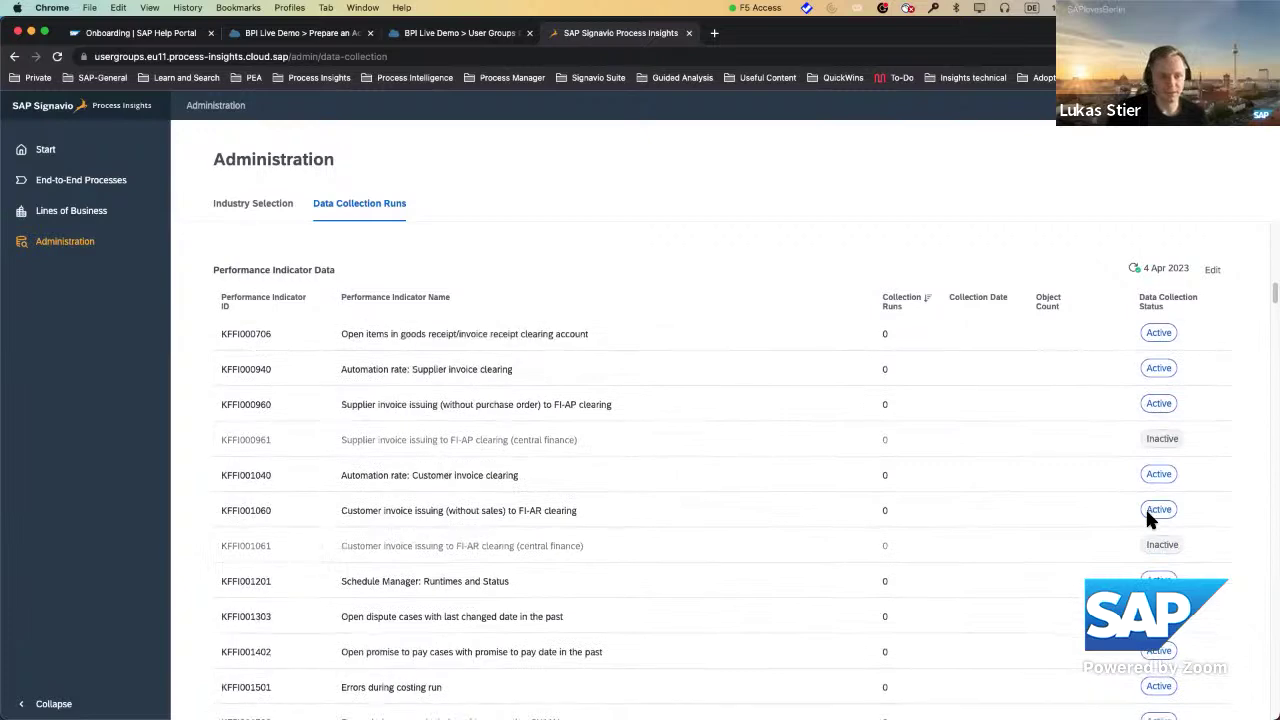
scroll(1147, 517, "down", 8)
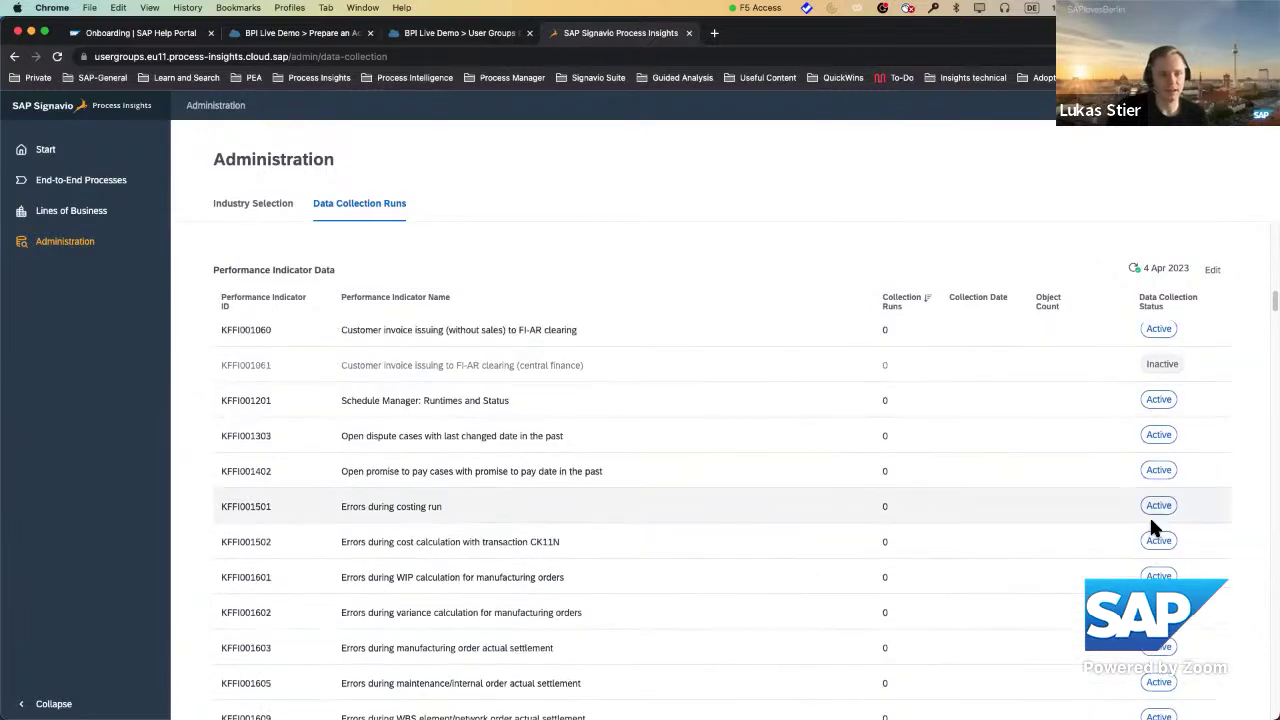
scroll(1149, 514, "up", 20)
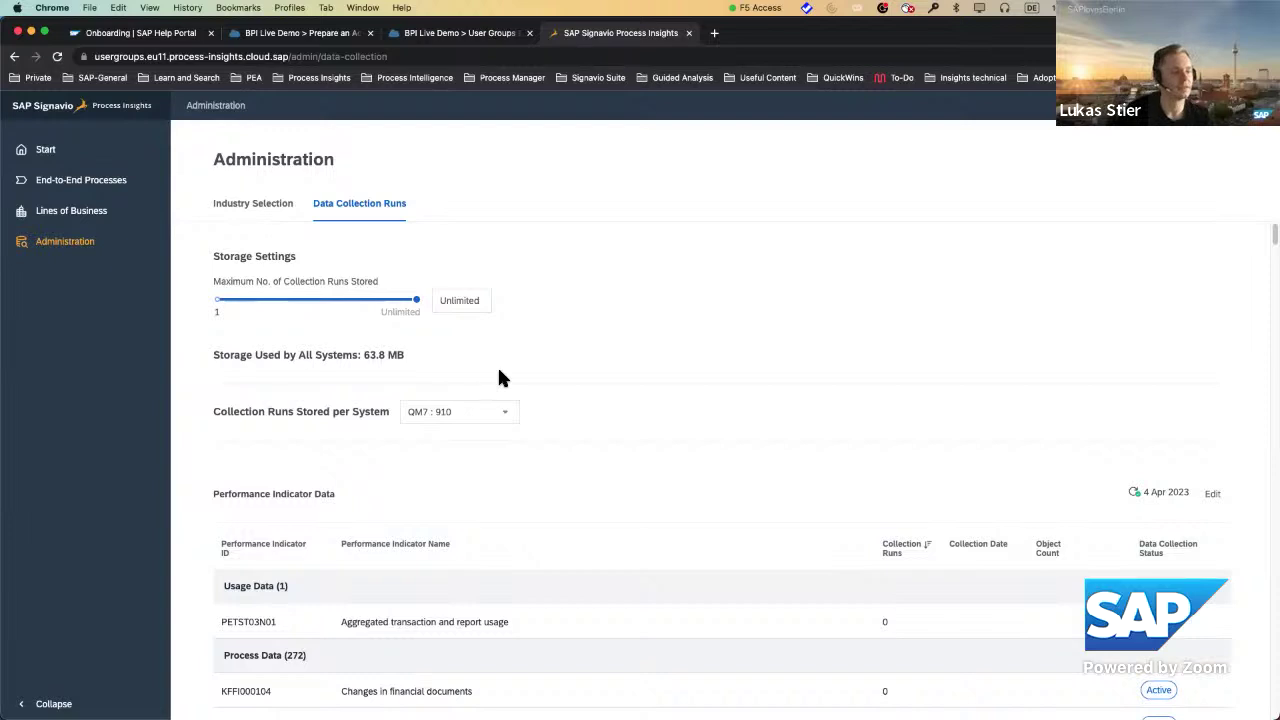
left_click_drag(368, 354, 420, 357)
left_click(420, 358)
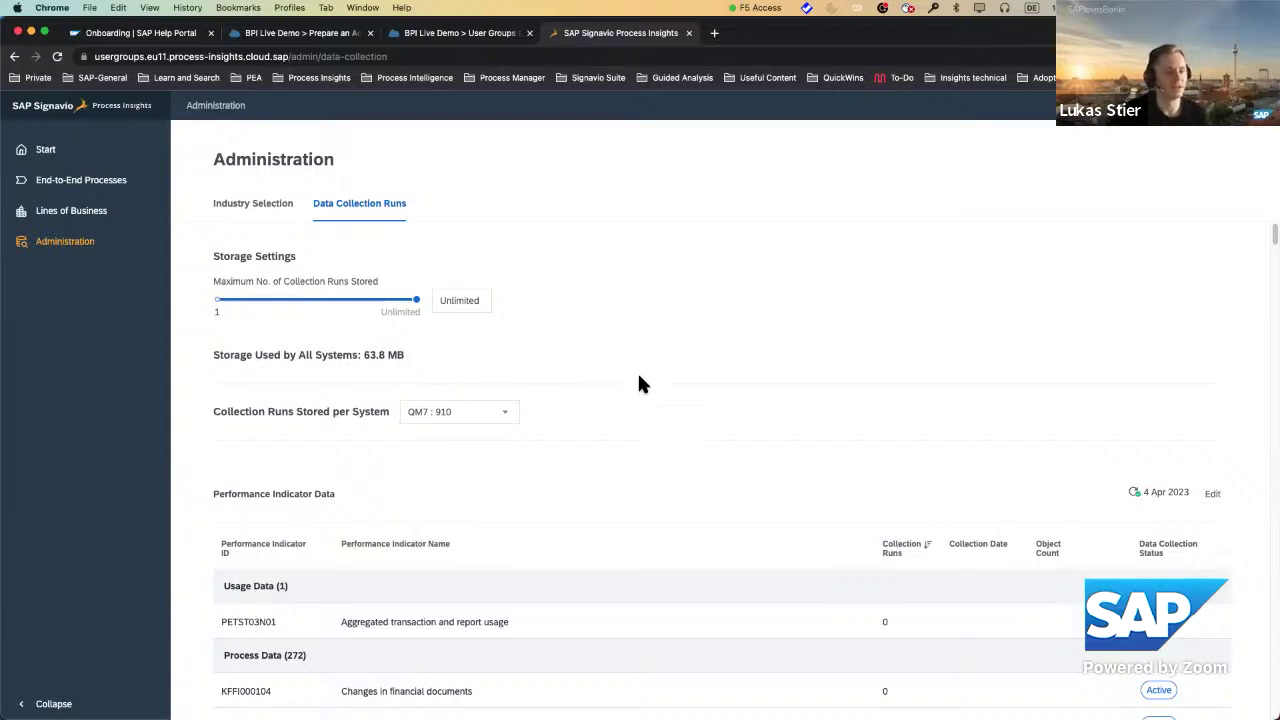
scroll(639, 375, "down", 3)
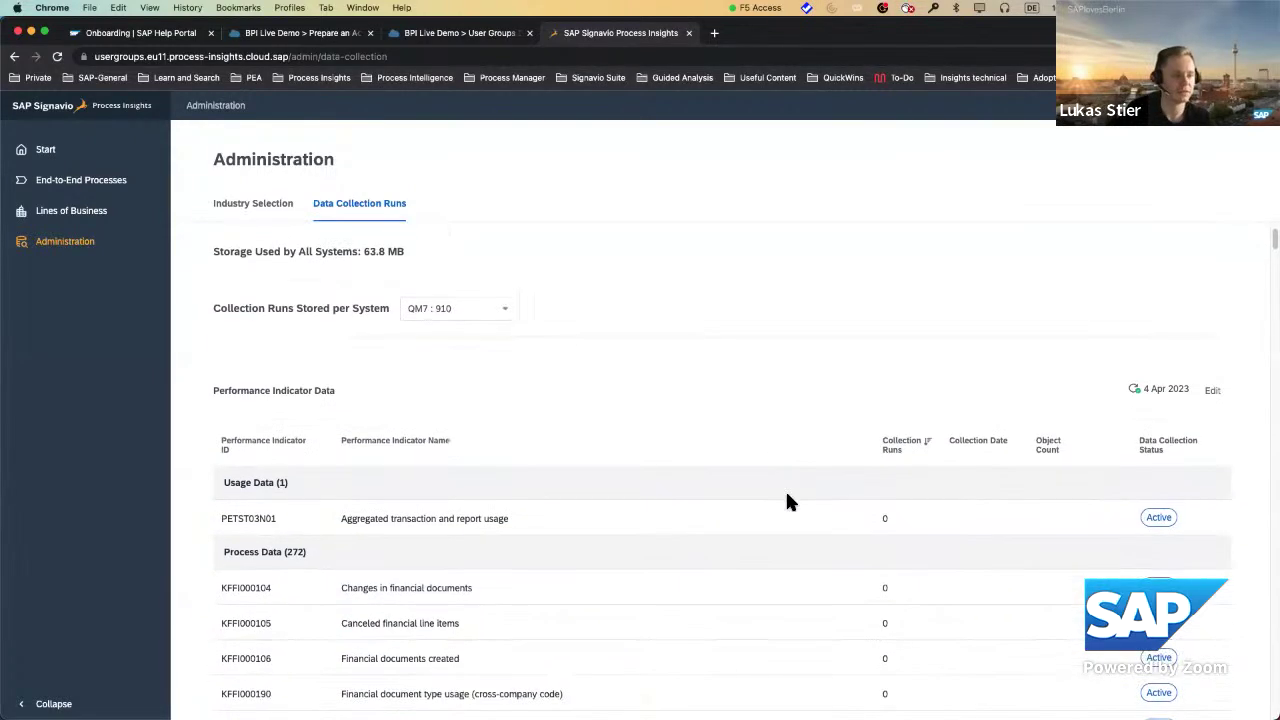
scroll(786, 500, "up", 2)
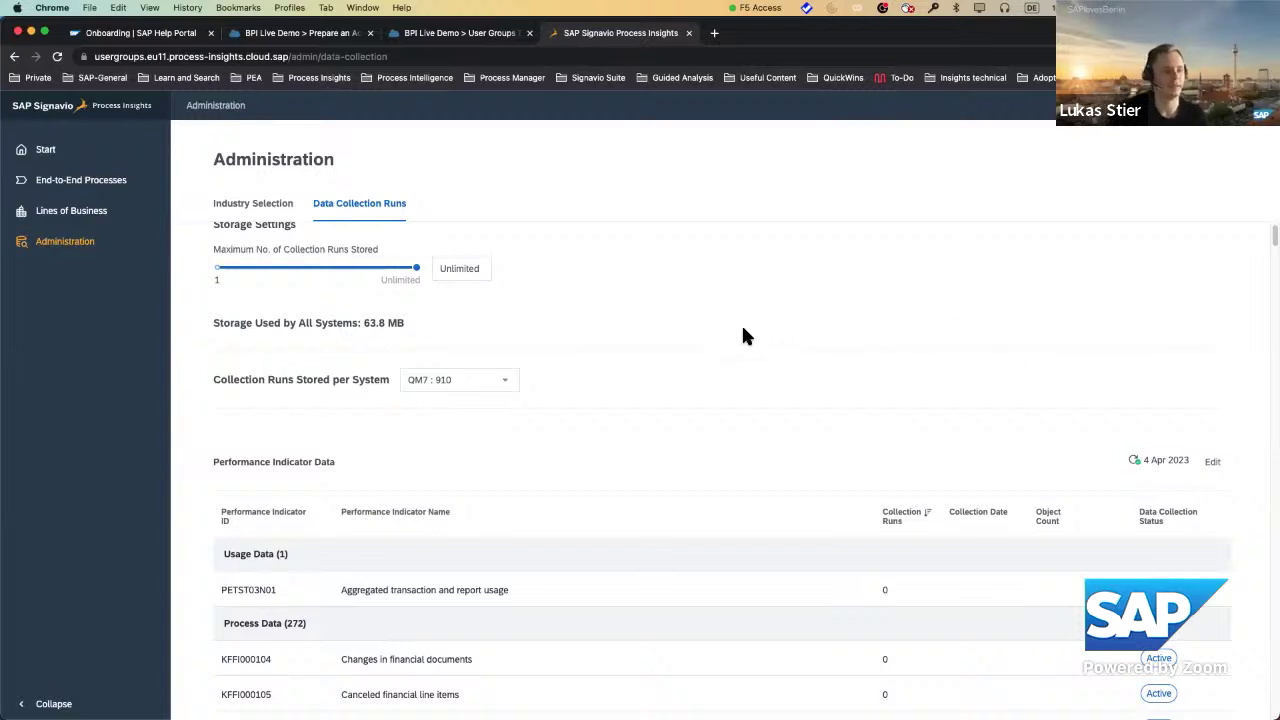
scroll(703, 323, "up", 1)
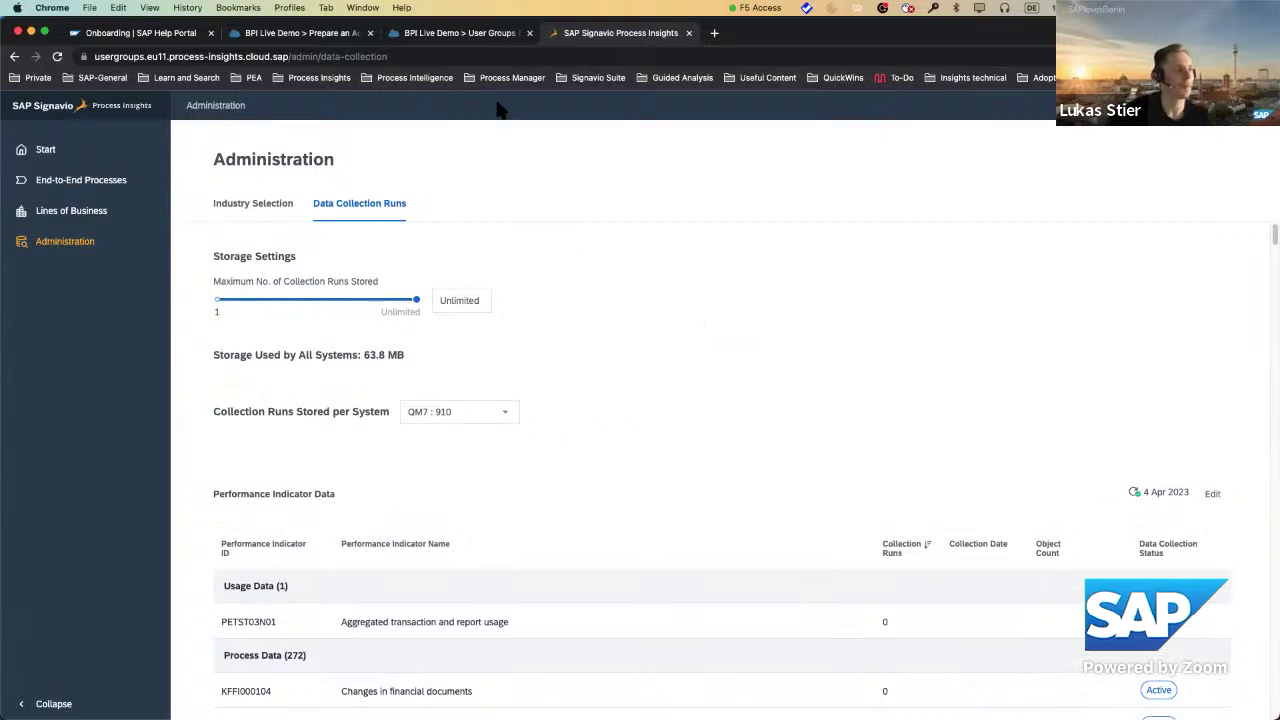
left_click(427, 42)
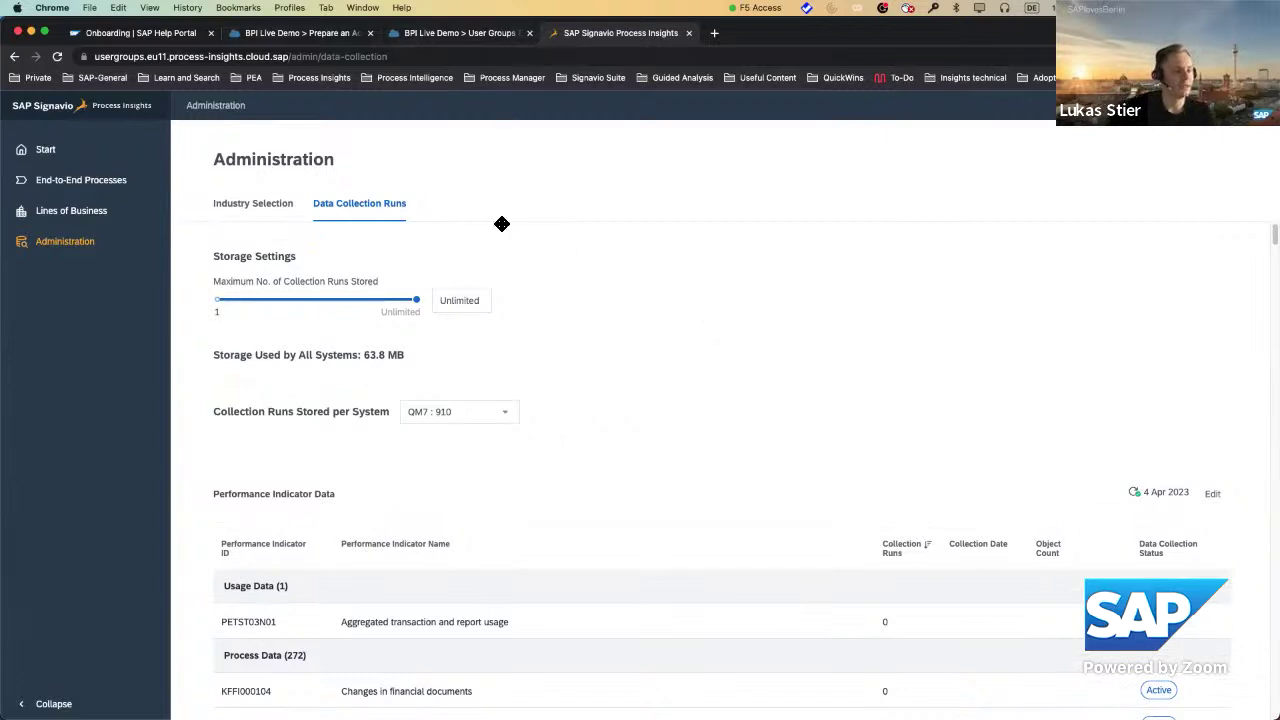
Close the service key credentials and show the User Groups Demo trust configuration.
left_click(859, 566)
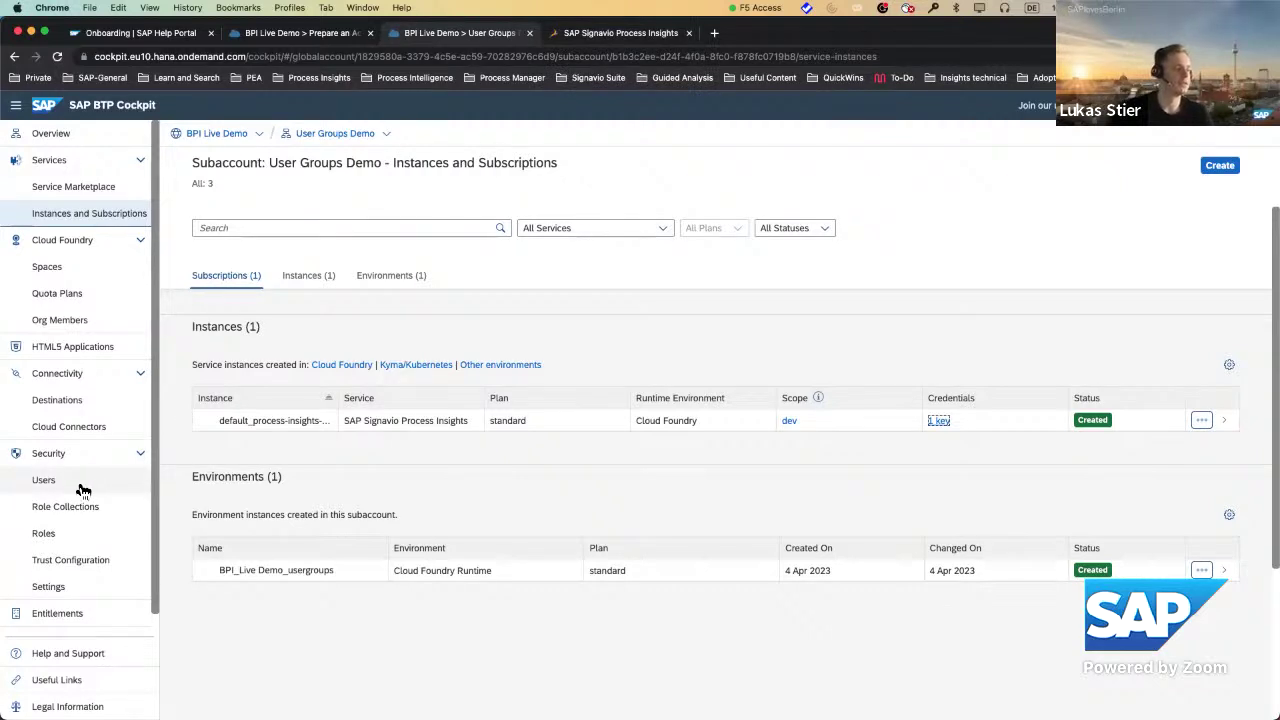
left_click(47, 562)
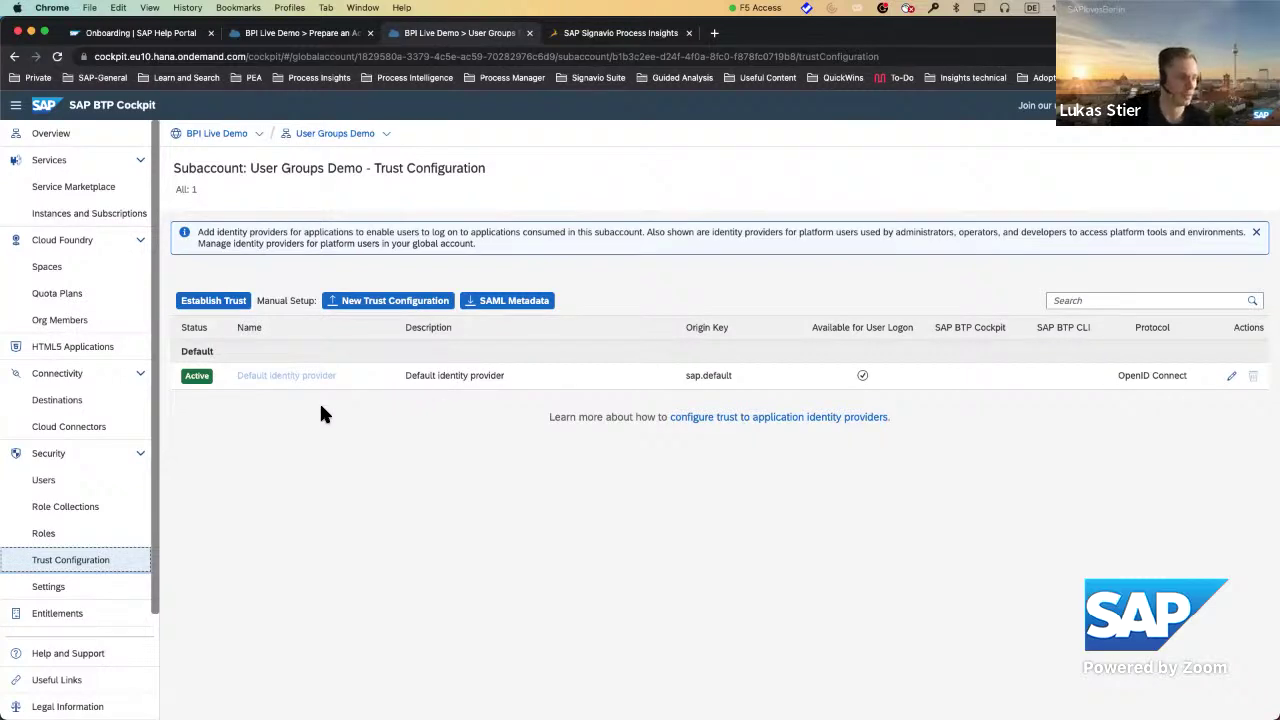
Show the subaccount's Role Collections, including the Process Insights administrator and user collections.
left_click(58, 510)
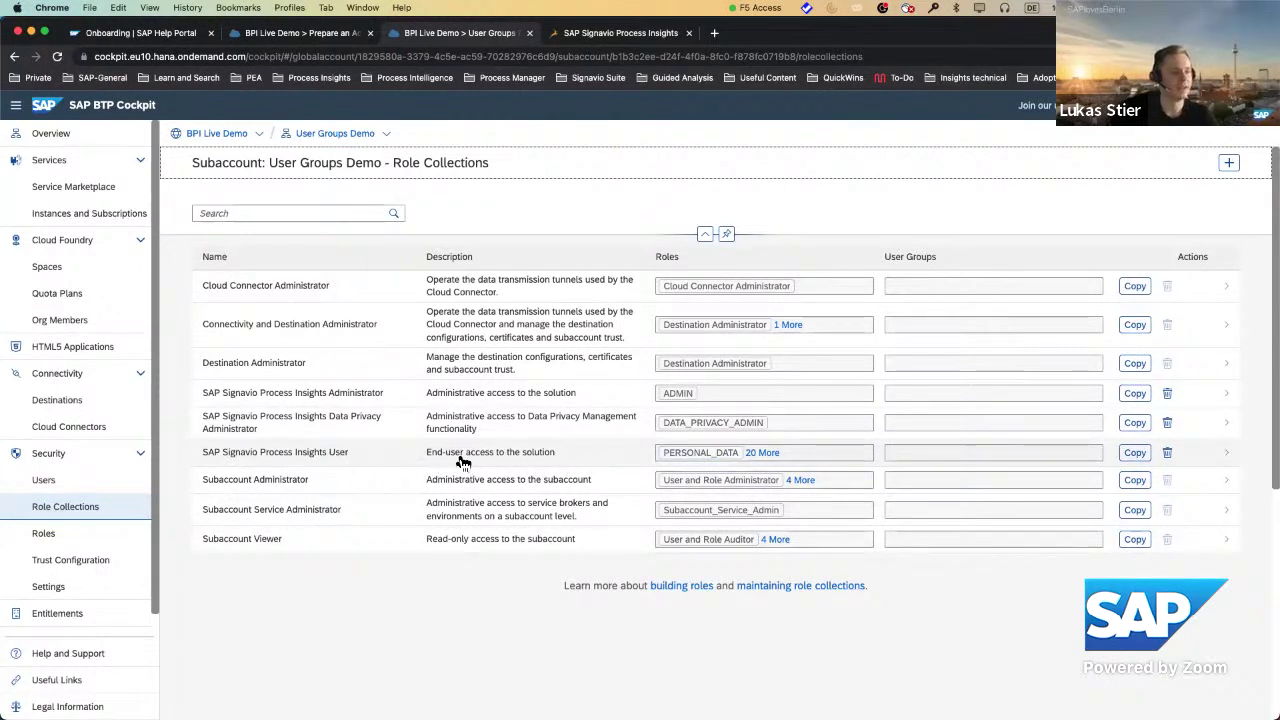
left_click(765, 453)
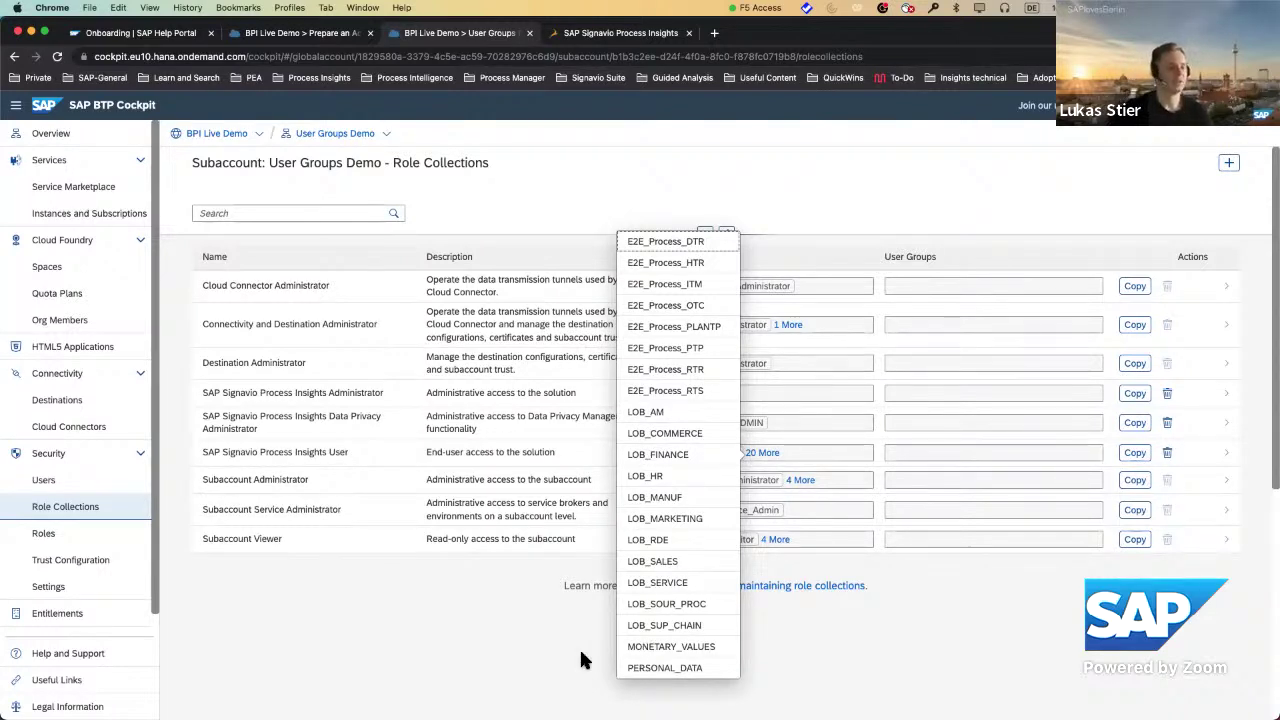
left_click(525, 622)
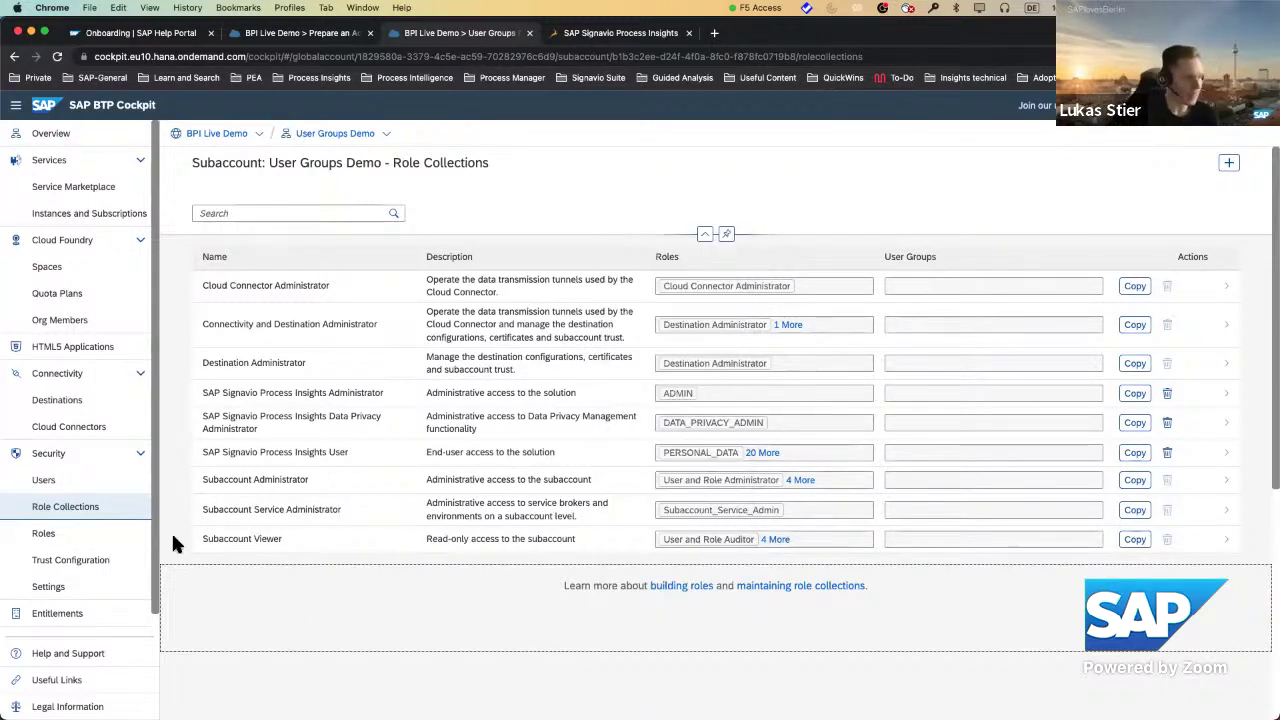
Show the subaccount's Roles page and scroll through the process-insights roles.
left_click(45, 534)
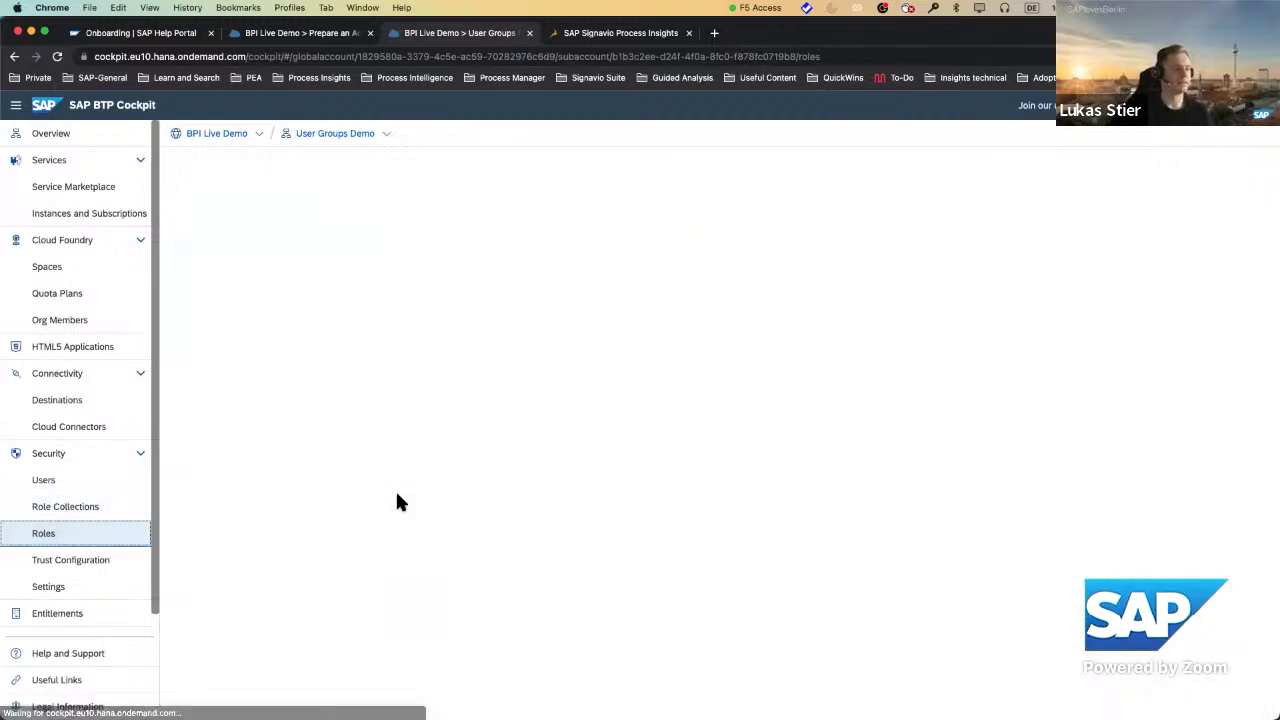
left_click(76, 508)
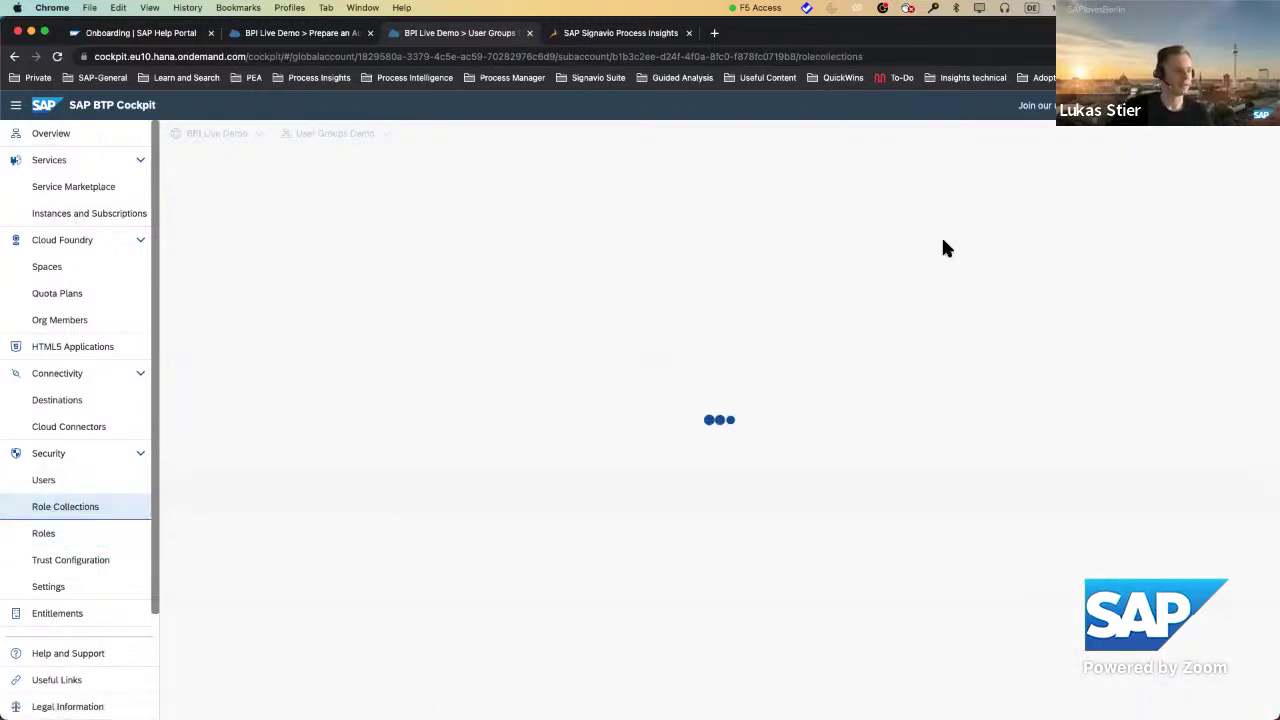
left_click(48, 532)
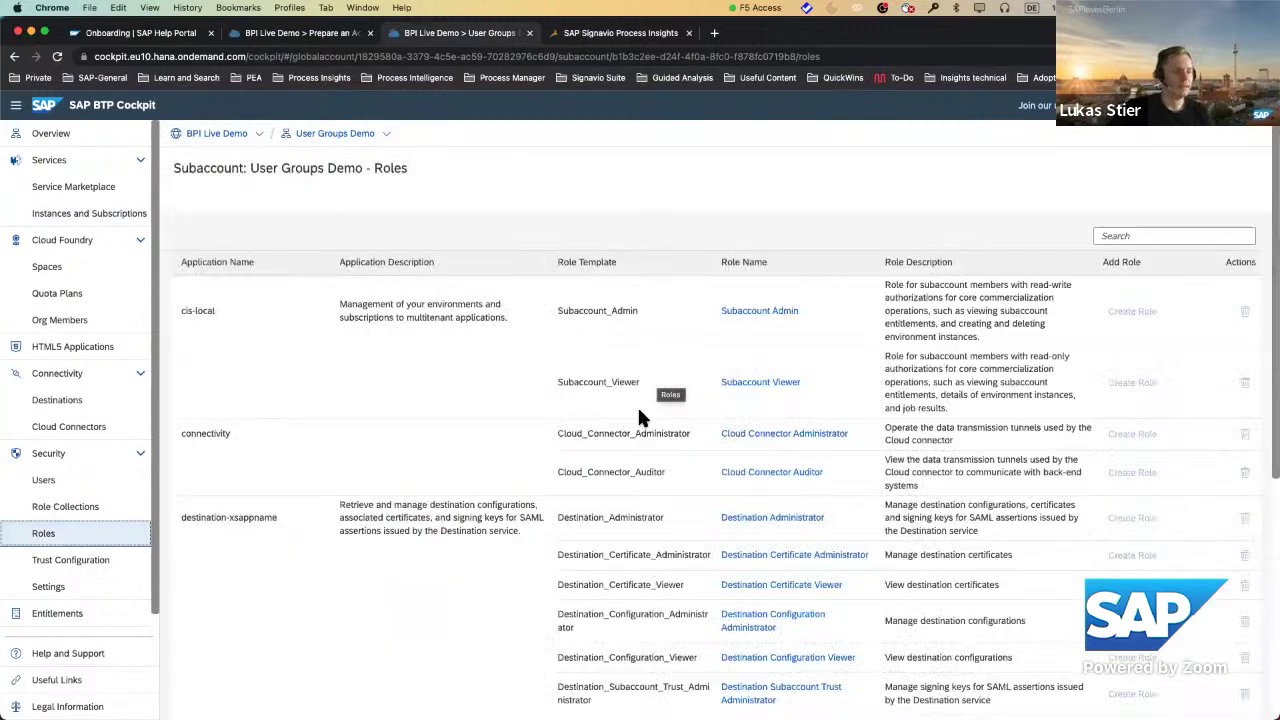
scroll(637, 404, "down", 3)
scroll(580, 494, "down", 4)
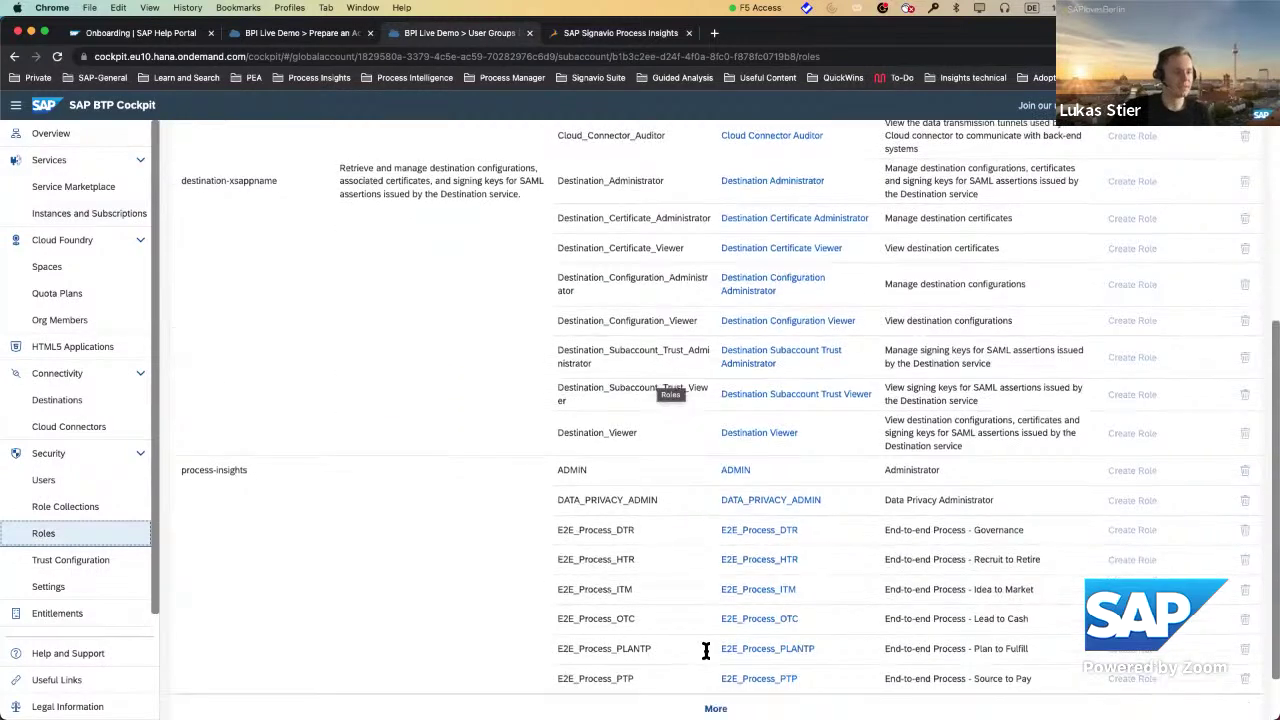
scroll(595, 513, "down", 6)
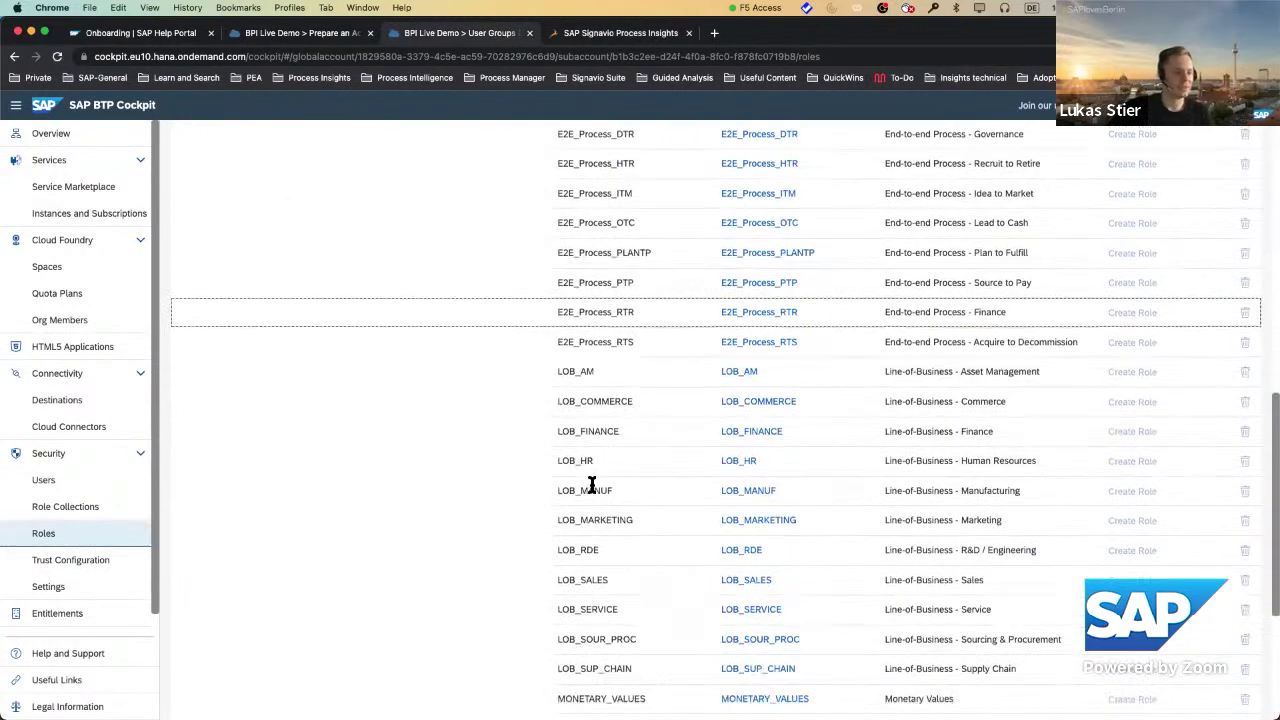
scroll(591, 485, "down", 5)
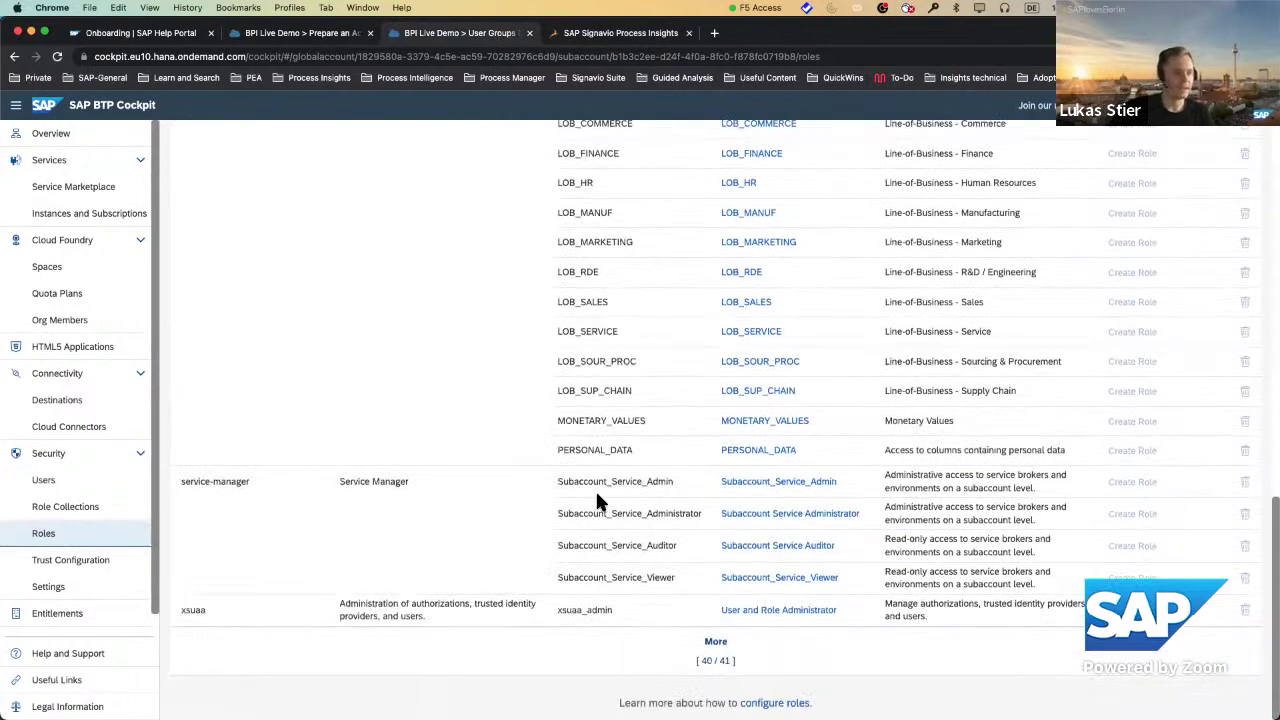
scroll(583, 535, "up", 5)
scroll(585, 541, "up", 10)
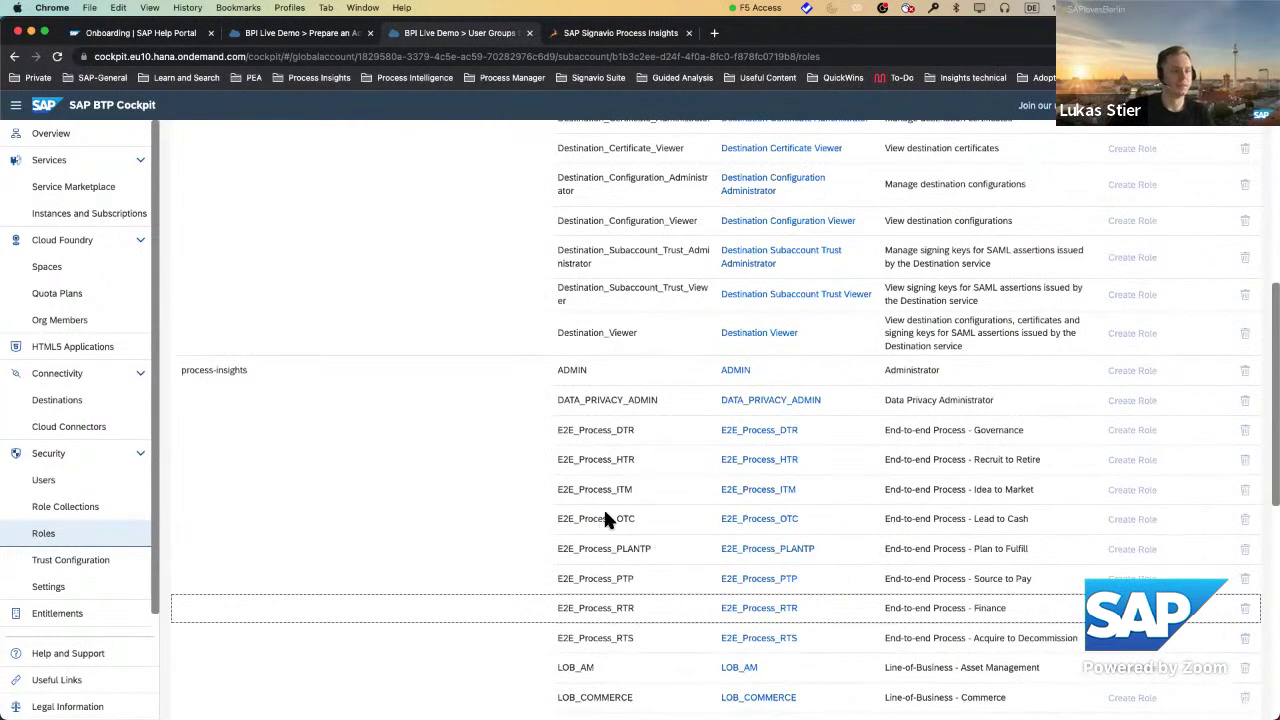
scroll(587, 560, "down", 5)
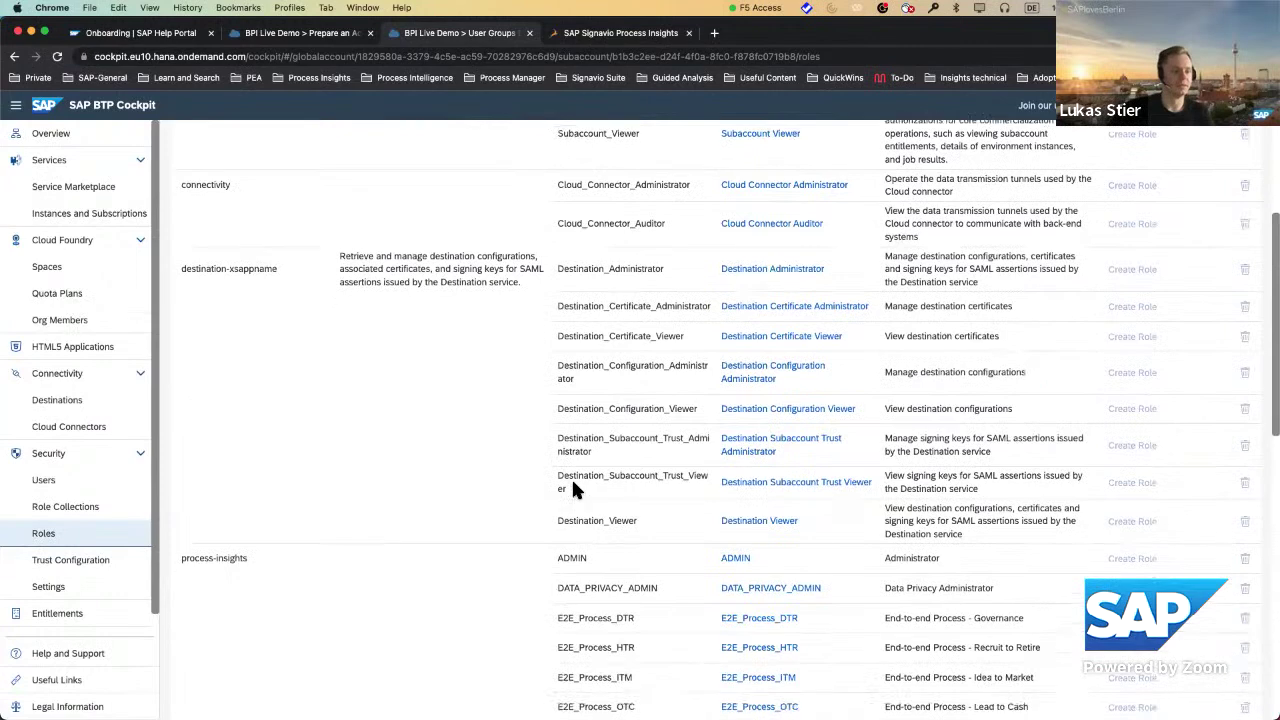
Highlight the DATA_PRIVACY_ADMIN role template name in the roles table.
left_click_drag(585, 458, 558, 459)
double_click(672, 455)
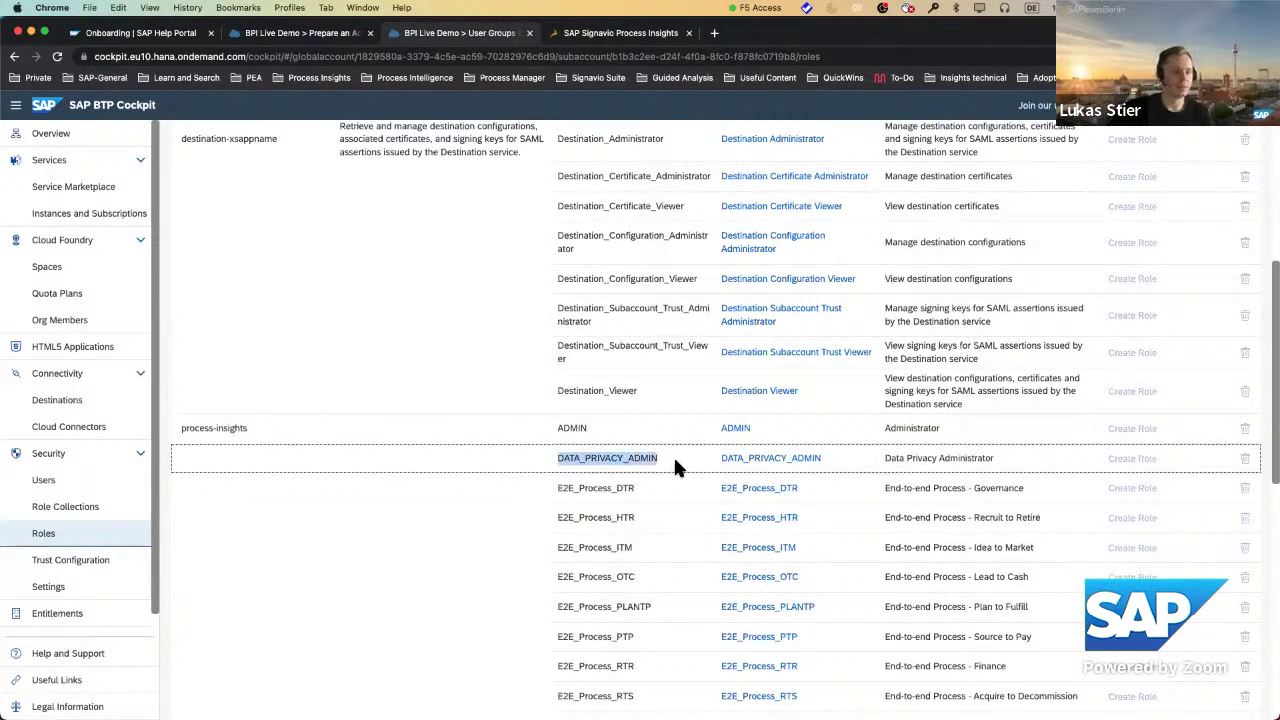
left_click(650, 463)
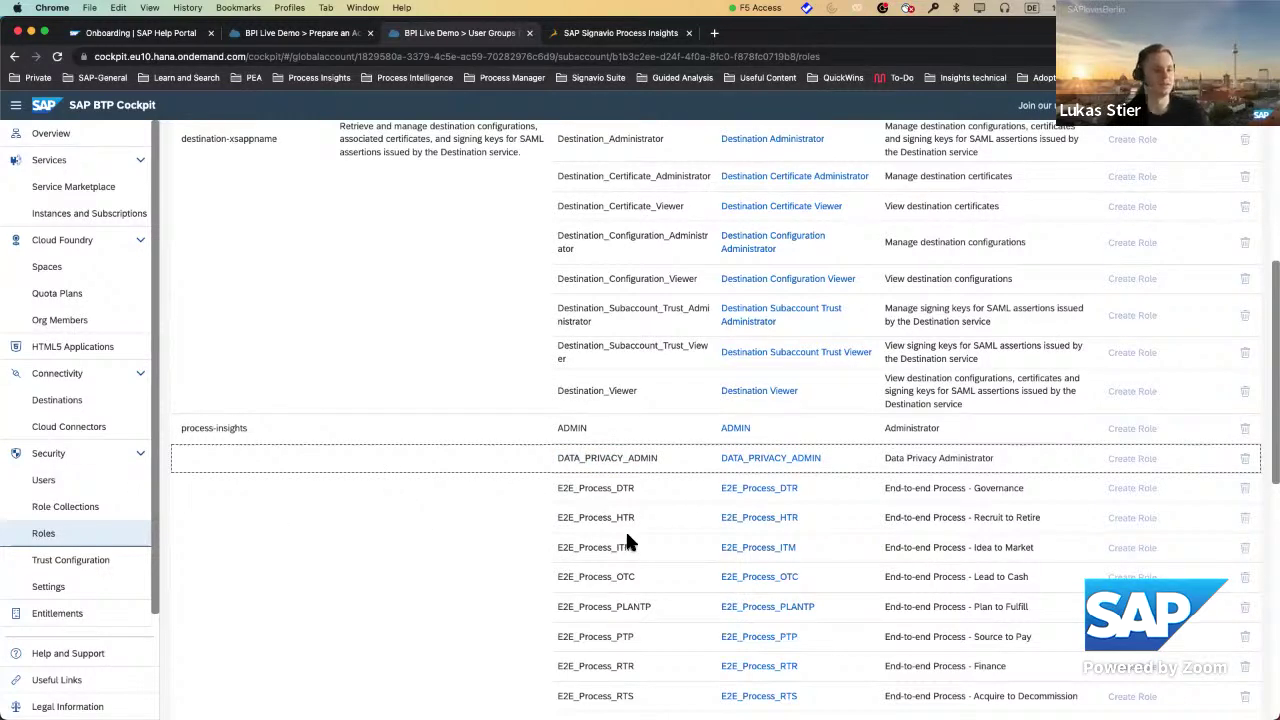
scroll(627, 535, "down", 5)
scroll(657, 530, "up", 10)
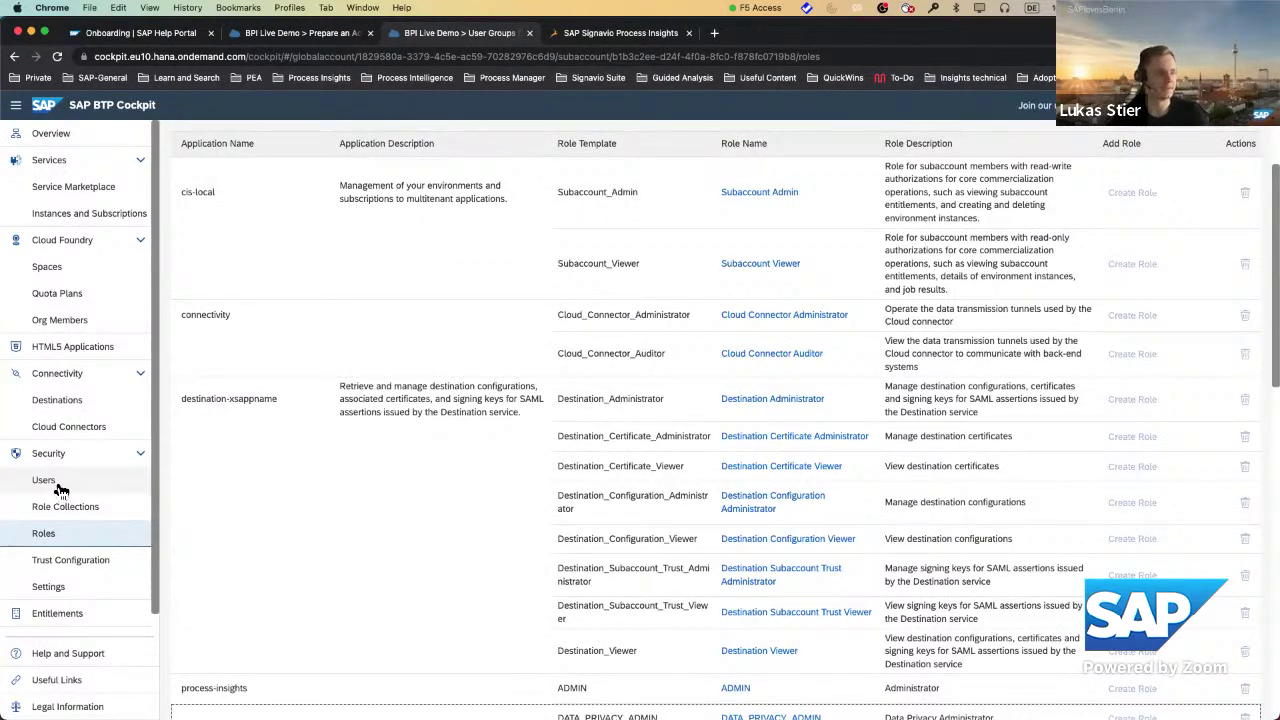
Check the subaccount's two users, then return to the User Groups Demo overview.
left_click(138, 476)
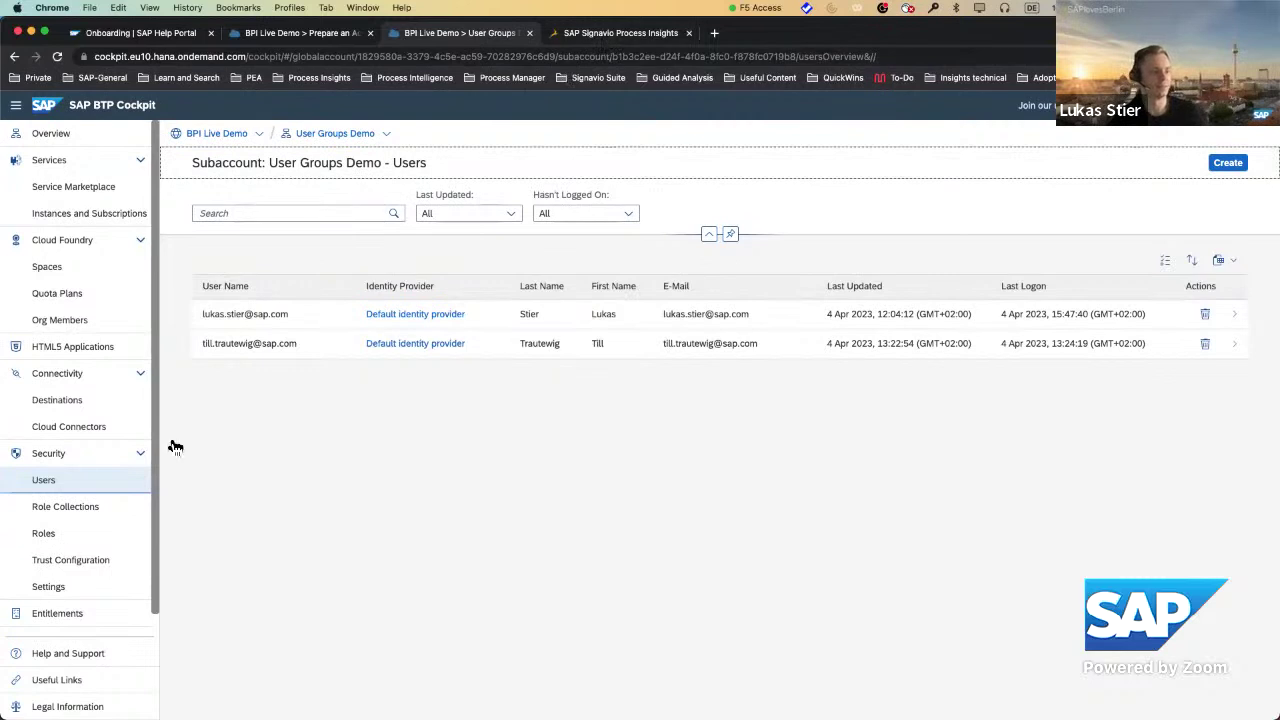
left_click(340, 138)
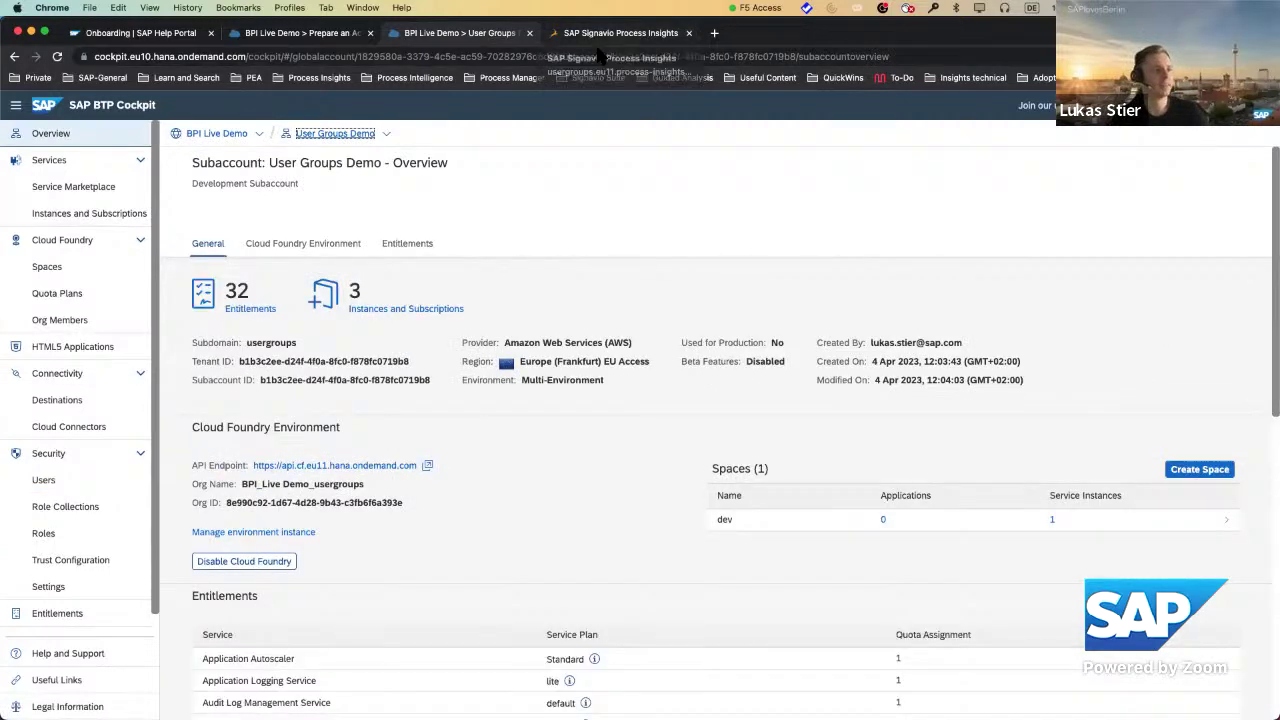
In Process Insights, highlight the usergroups subdomain in the URL and go to Start.
left_click(610, 36)
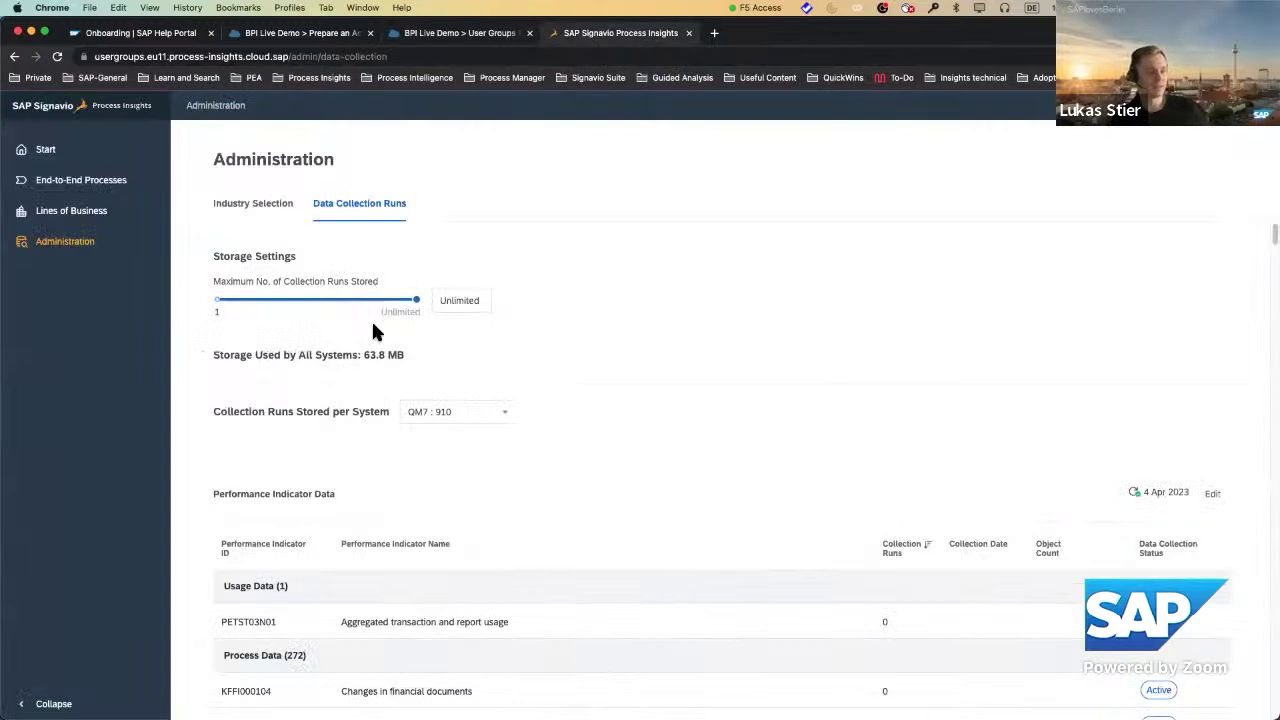
double_click(142, 57)
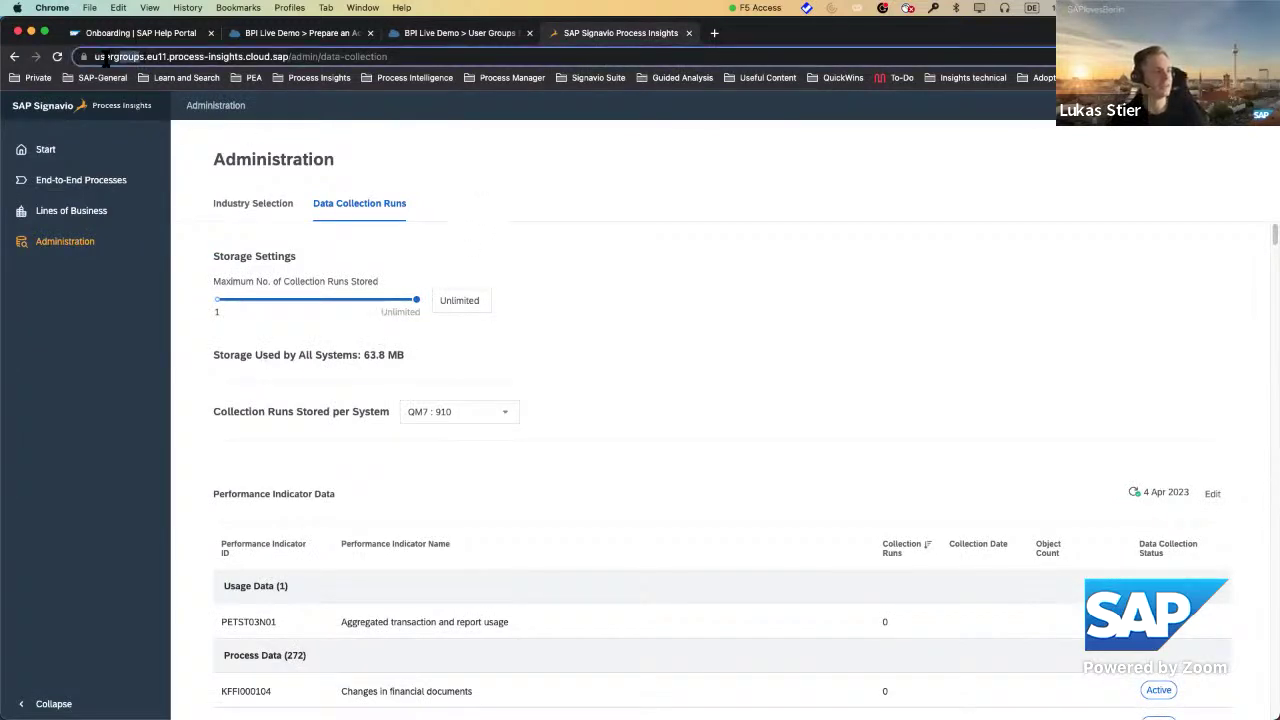
left_click_drag(178, 57, 176, 57)
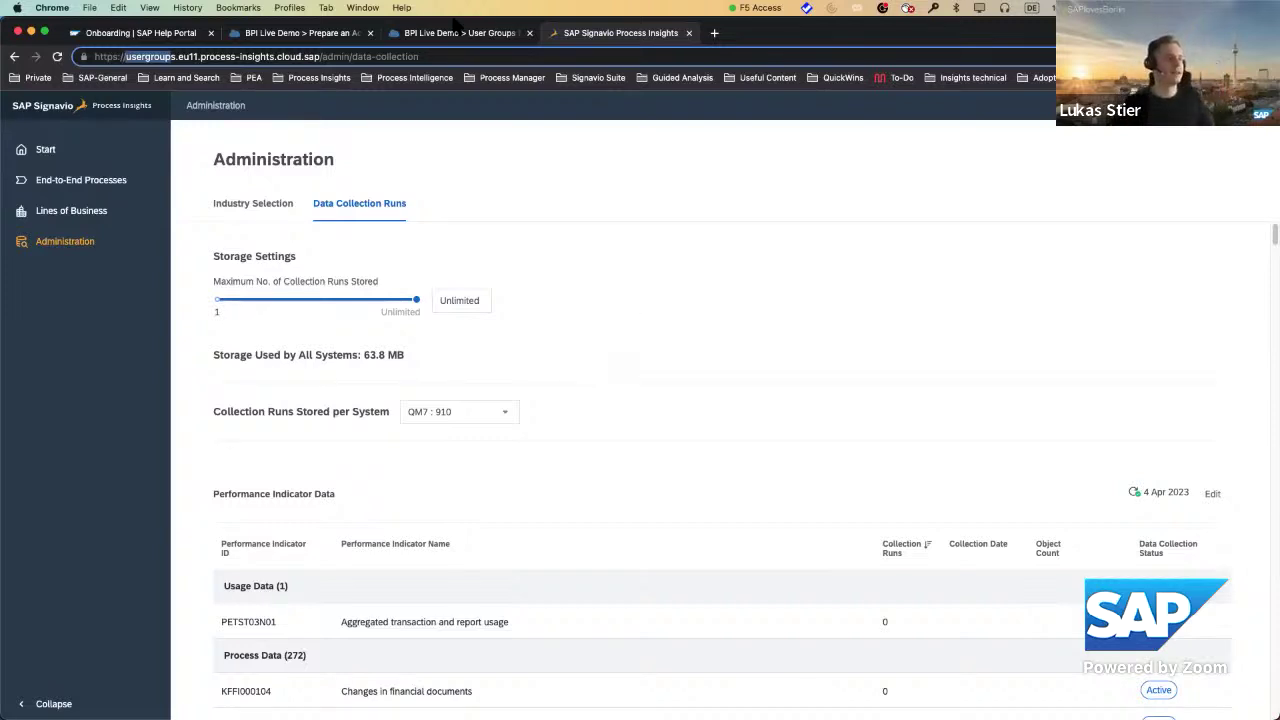
left_click(42, 150)
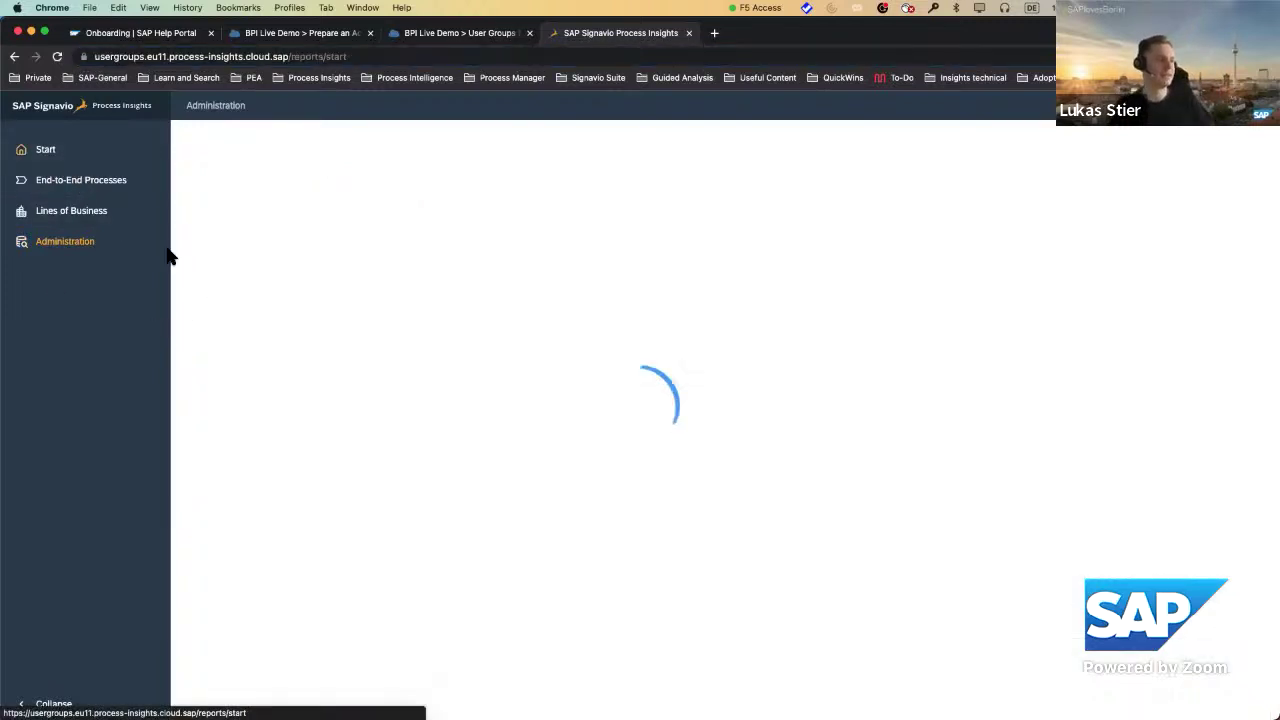
Glance at End-to-End Processes, return to the Start tiles, then go to Administration.
left_click(115, 196)
key("super+bracketleft")
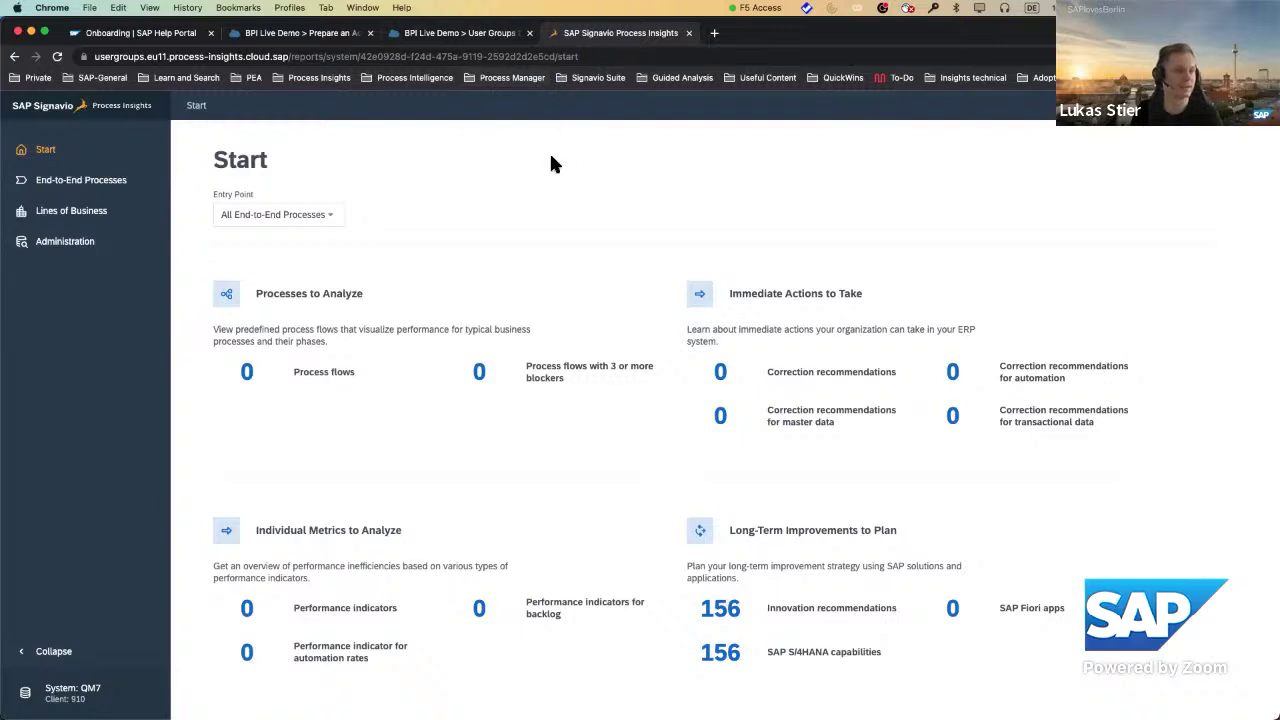
left_click(134, 247)
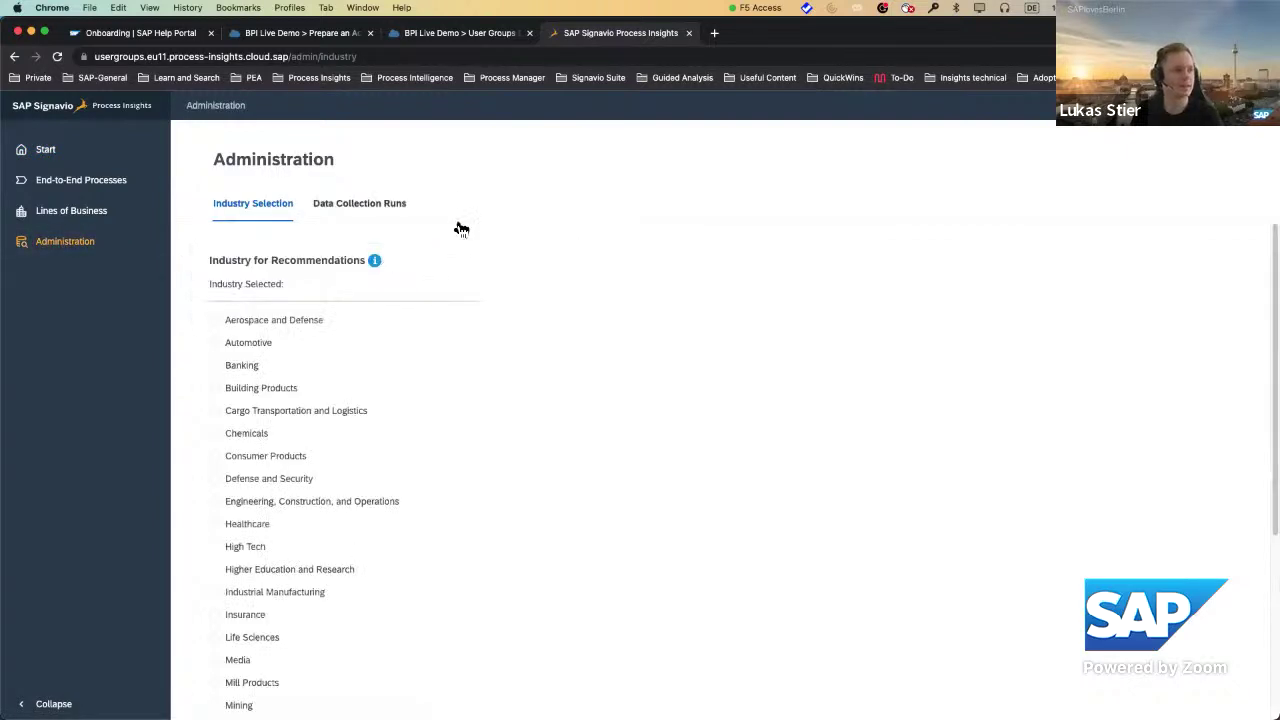
View QM7's Data Collection Runs and scroll through the Performance Indicator Data table.
left_click(393, 207)
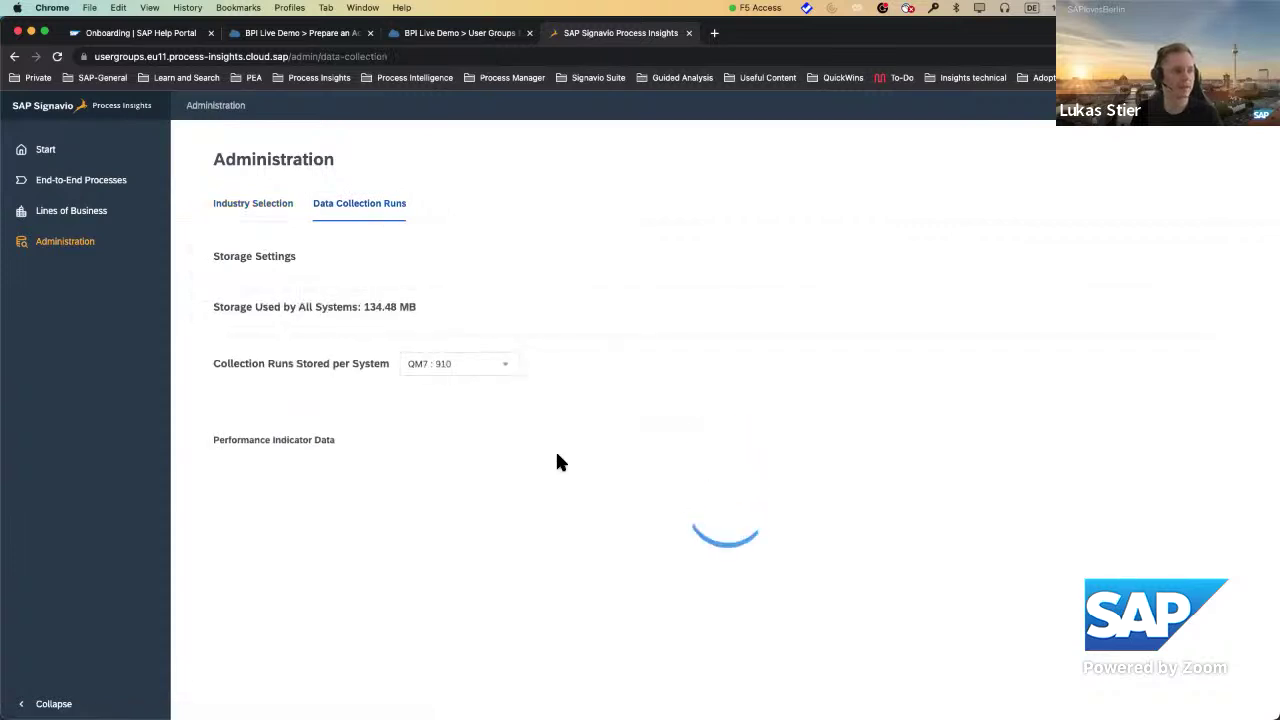
scroll(620, 480, "down", 5)
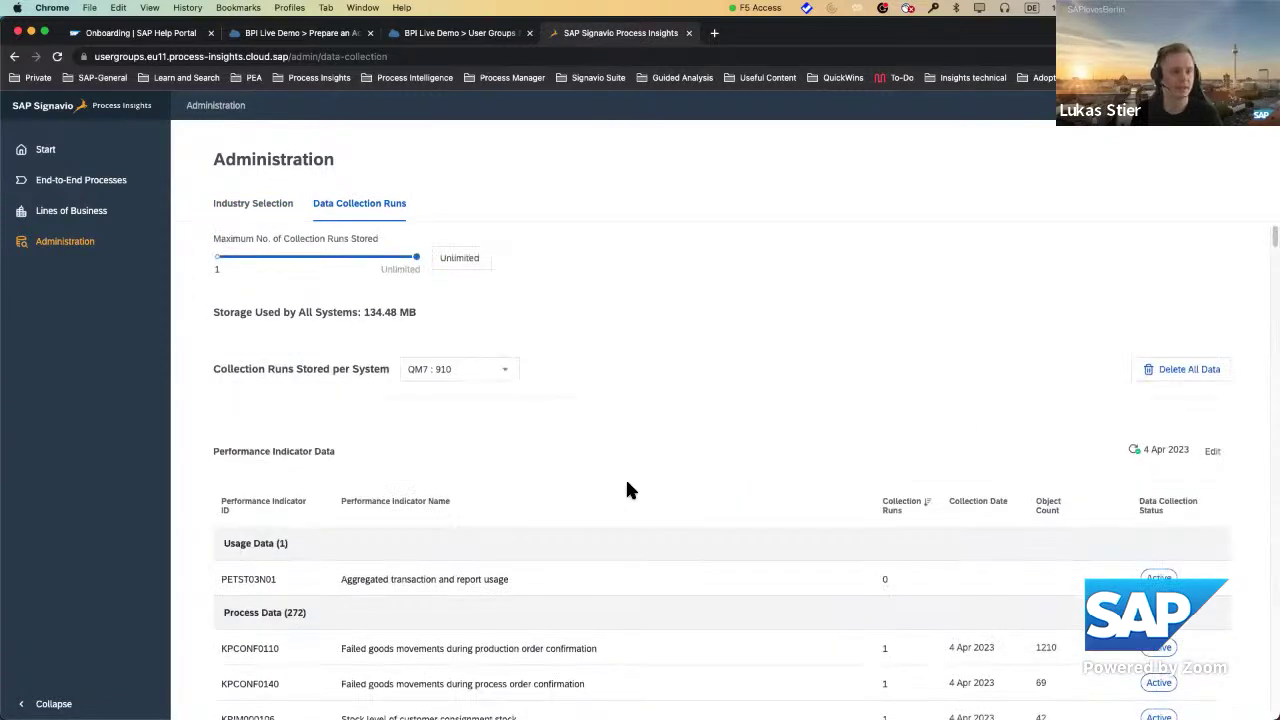
scroll(638, 497, "down", 1)
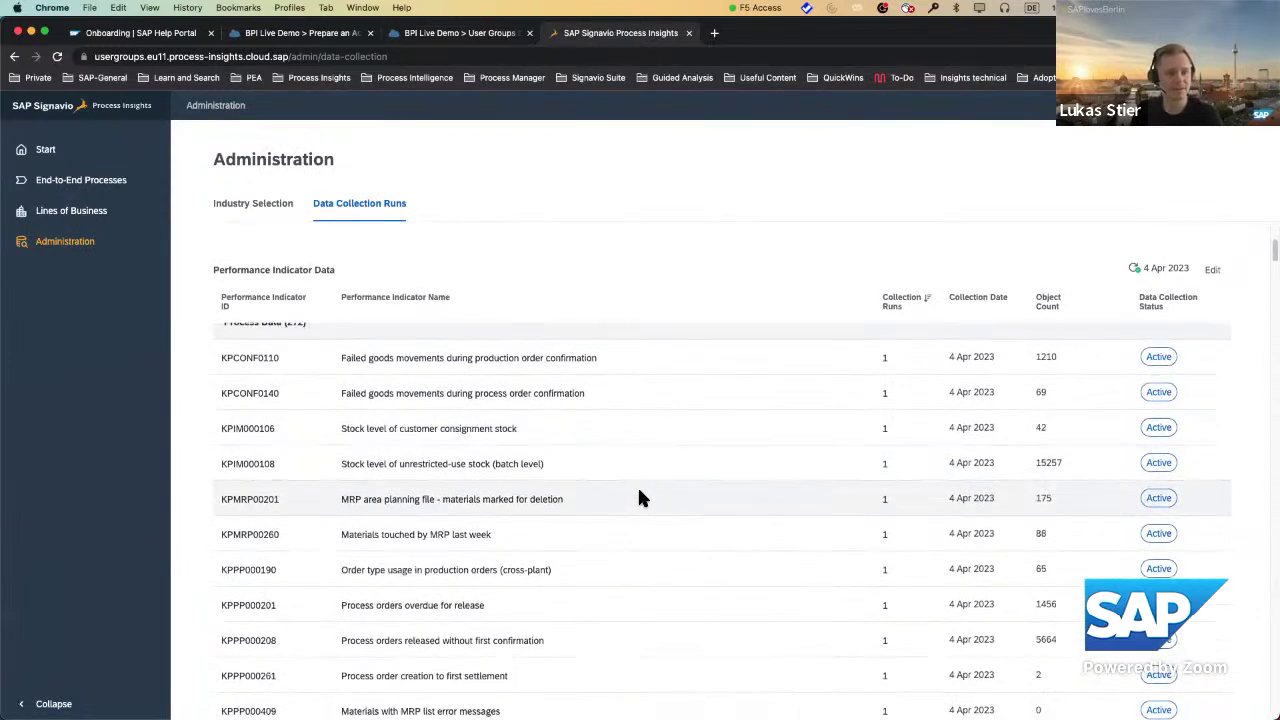
scroll(642, 497, "up", 6)
scroll(800, 460, "down", 1)
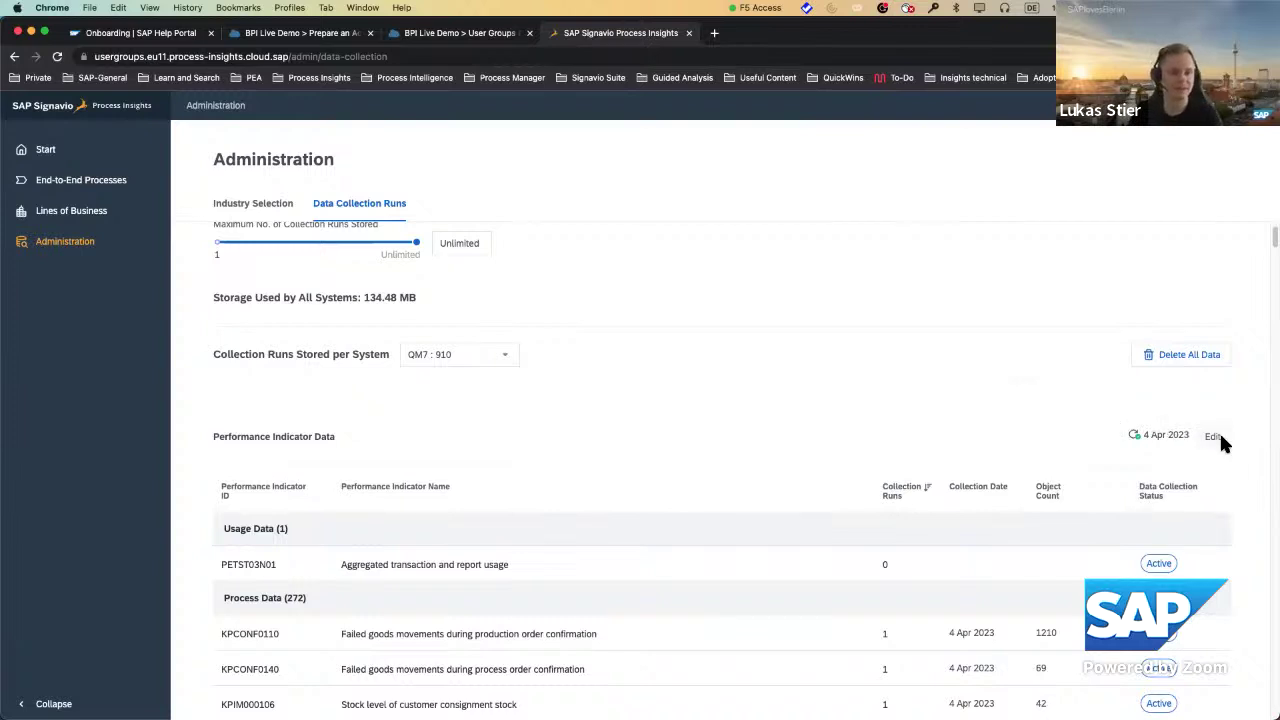
scroll(1221, 438, "down", 3)
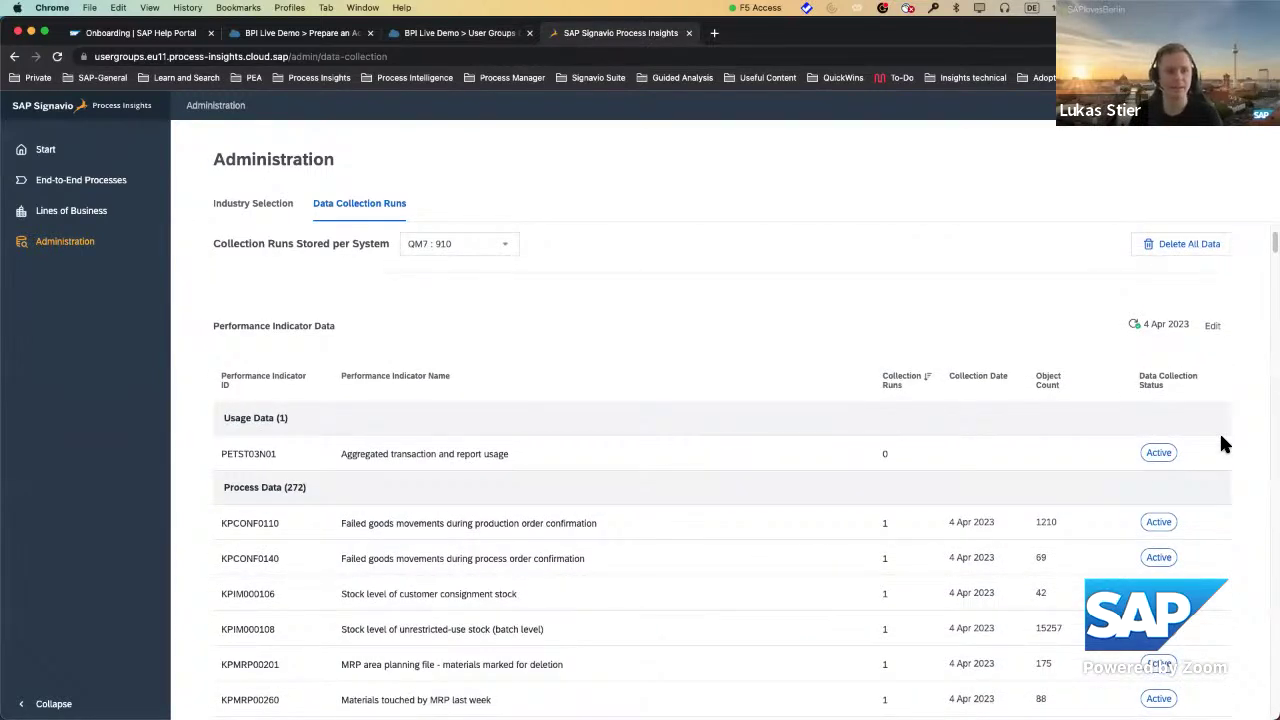
scroll(1177, 451, "up", 4)
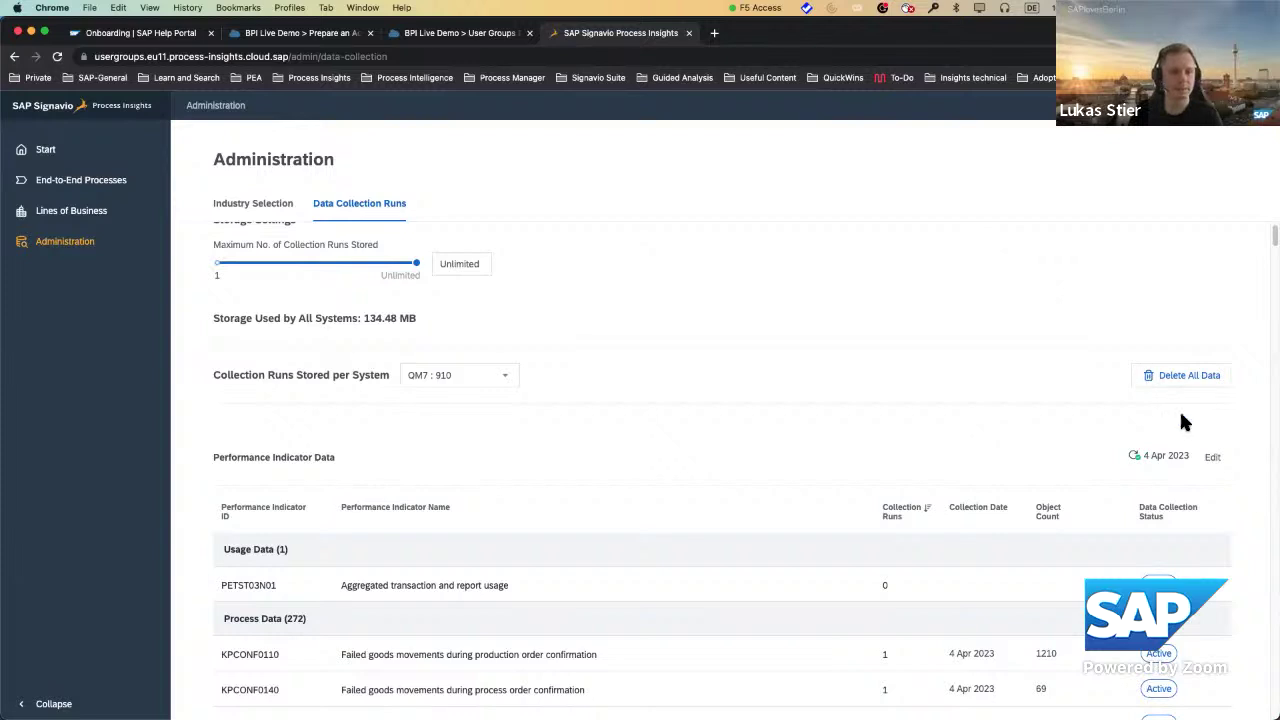
scroll(1220, 460, "down", 5)
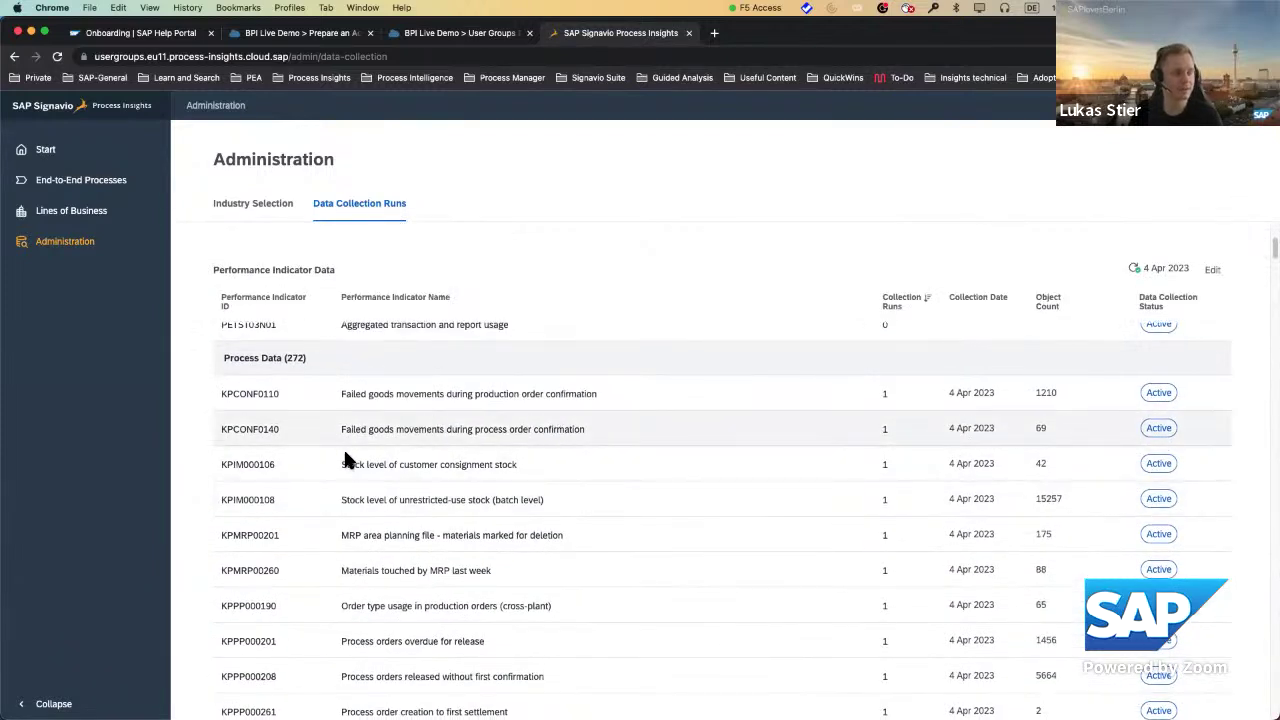
scroll(388, 470, "up", 2)
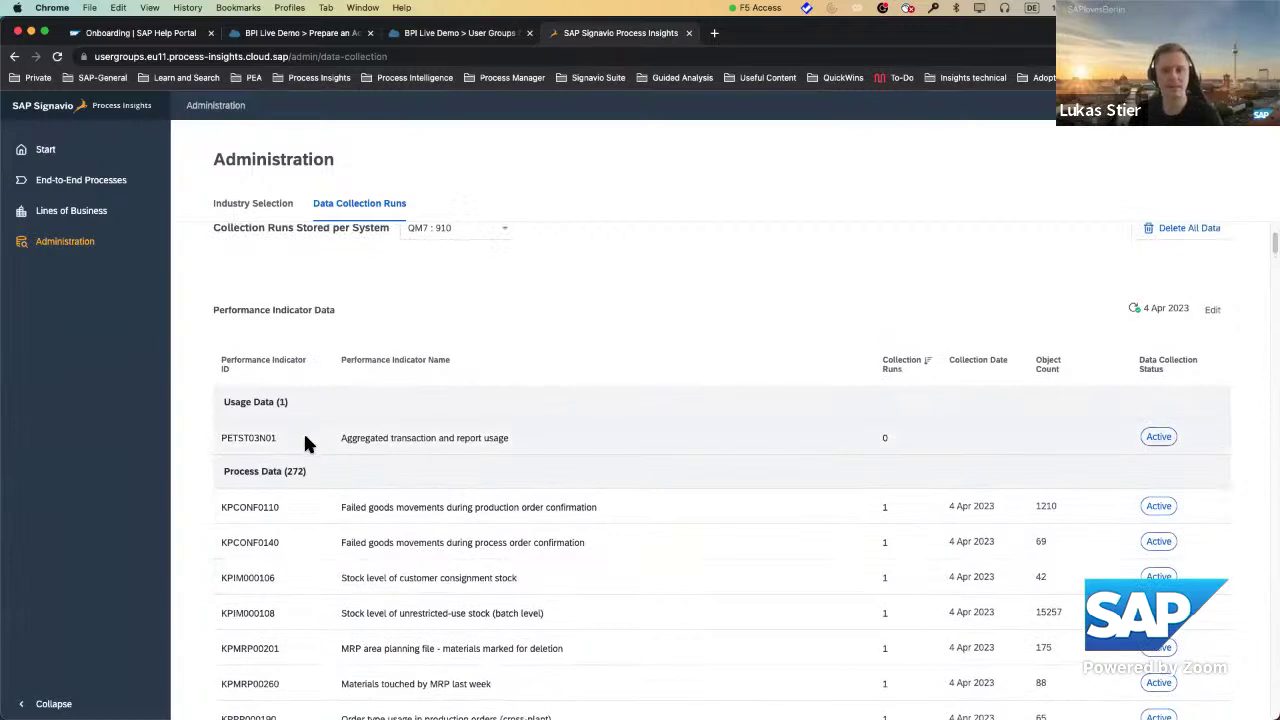
scroll(403, 476, "down", 1)
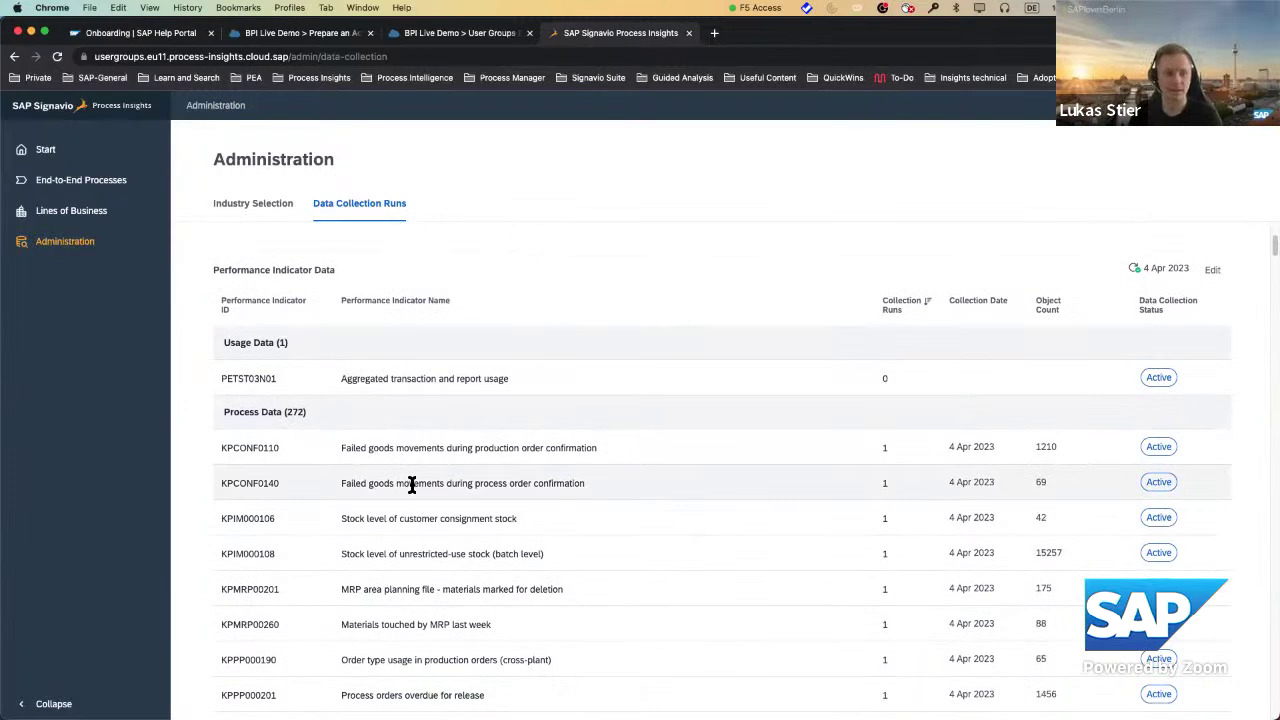
scroll(659, 469, "up", 4)
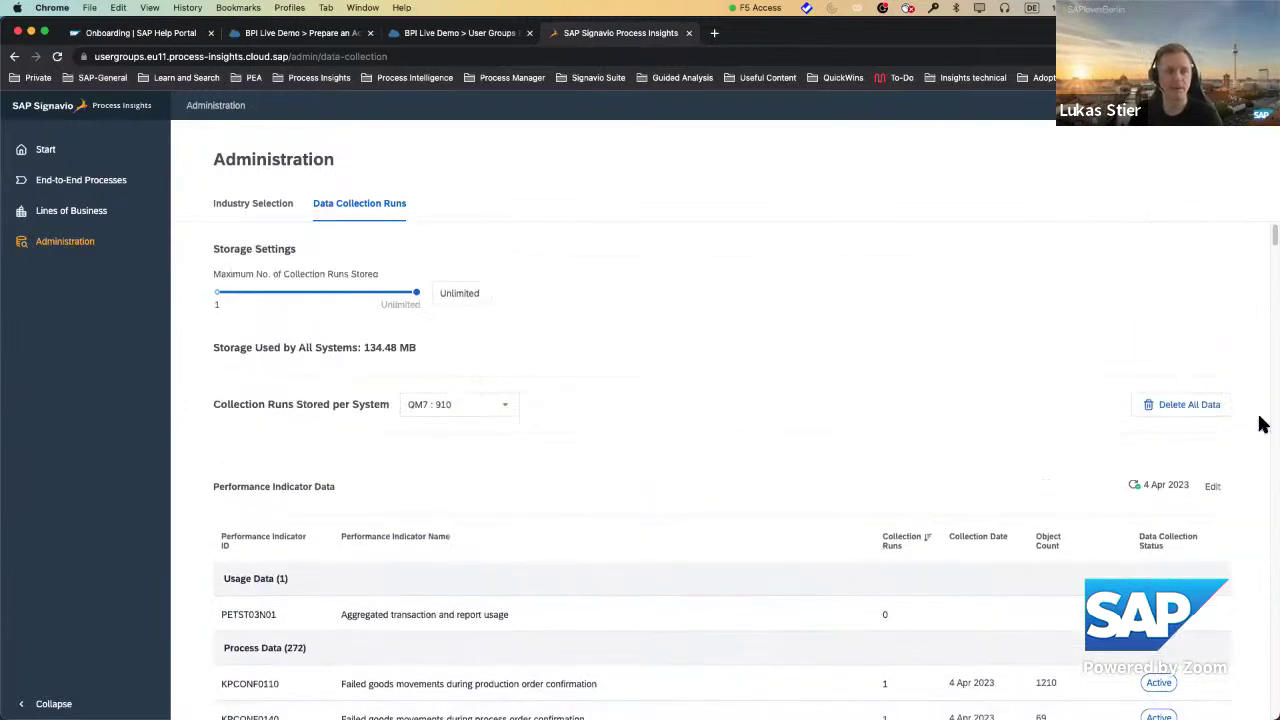
scroll(1249, 466, "down", 1)
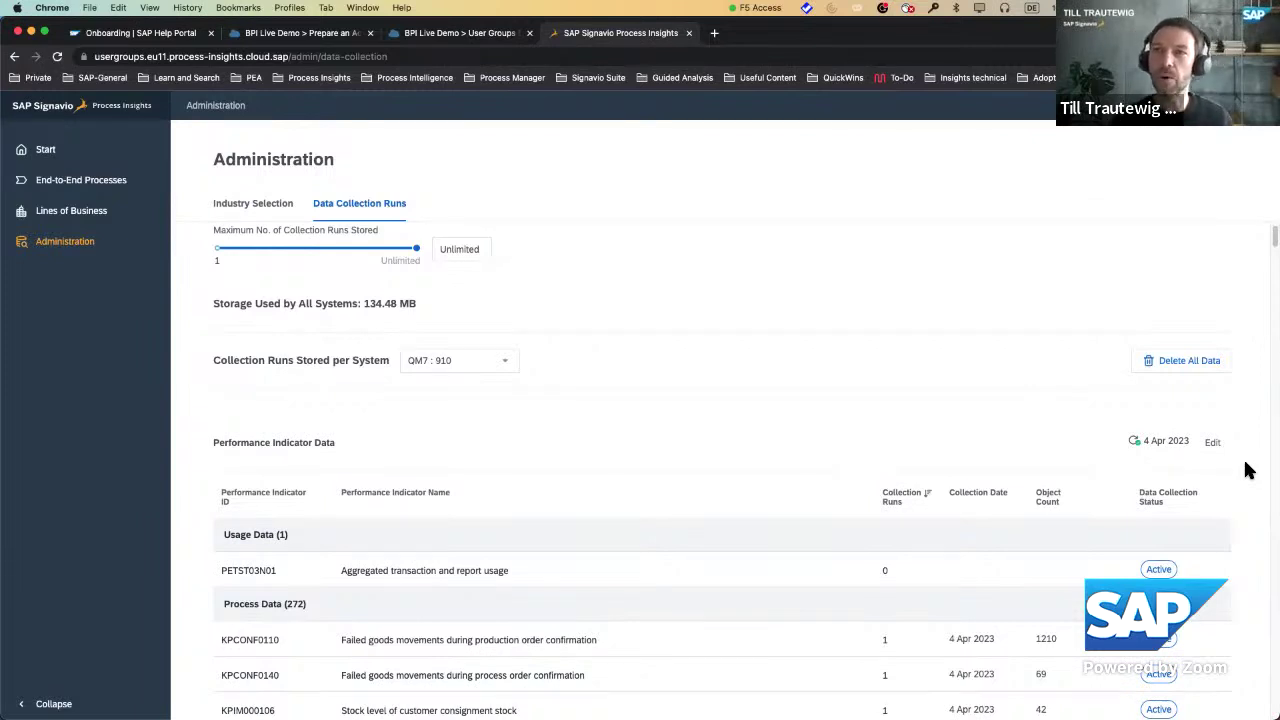
scroll(1248, 470, "down", 1)
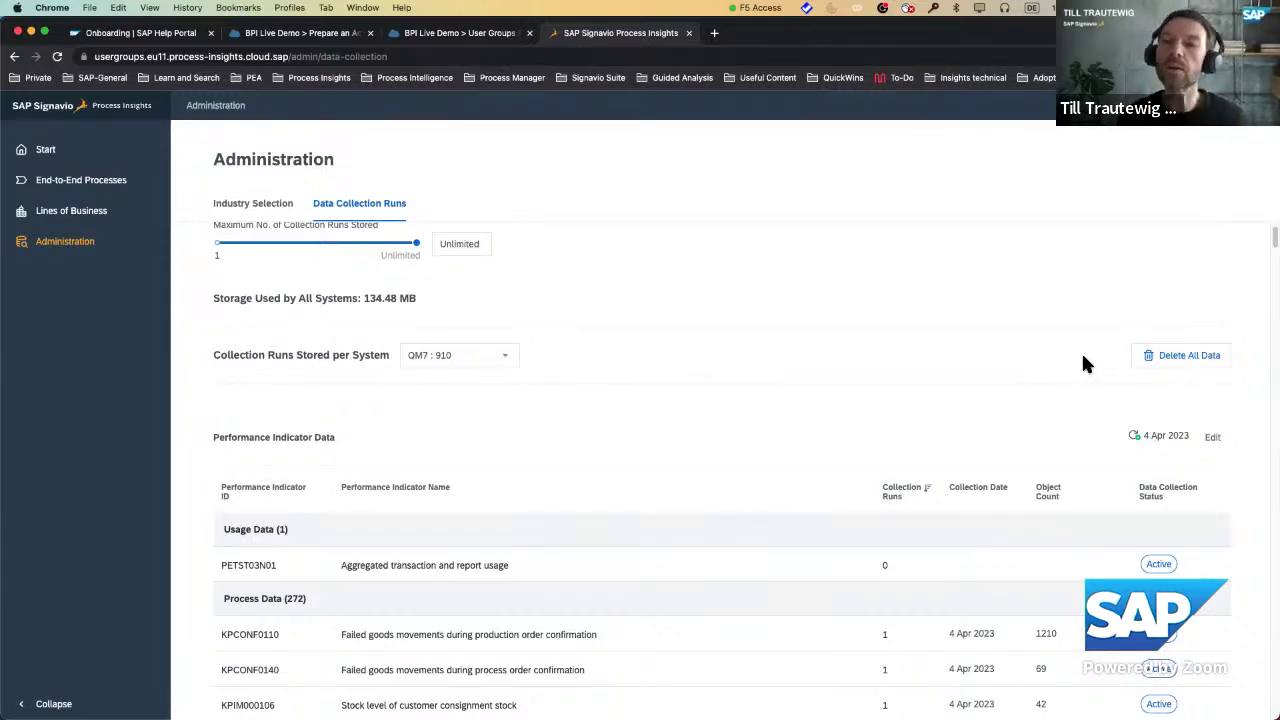
scroll(1085, 363, "up", 1)
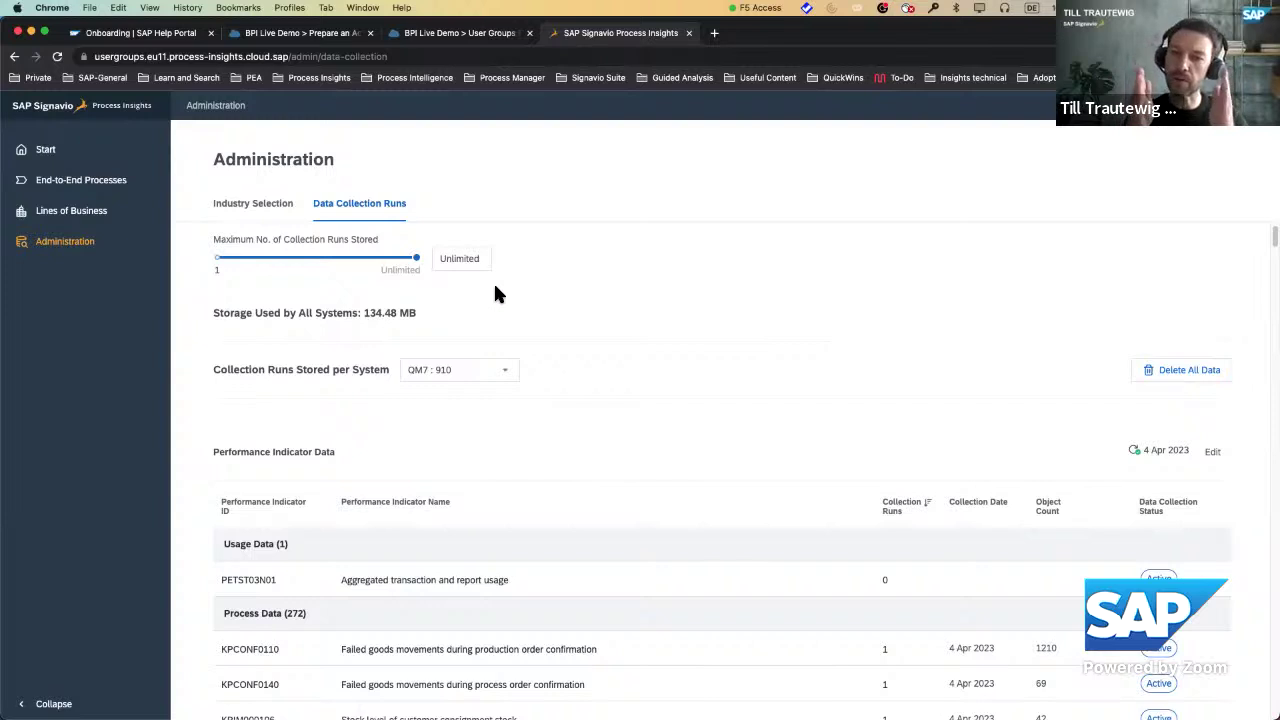
Browse the Acquire to Decommission and Source to Pay processes, then return to the Onboarding help page.
left_click(110, 182)
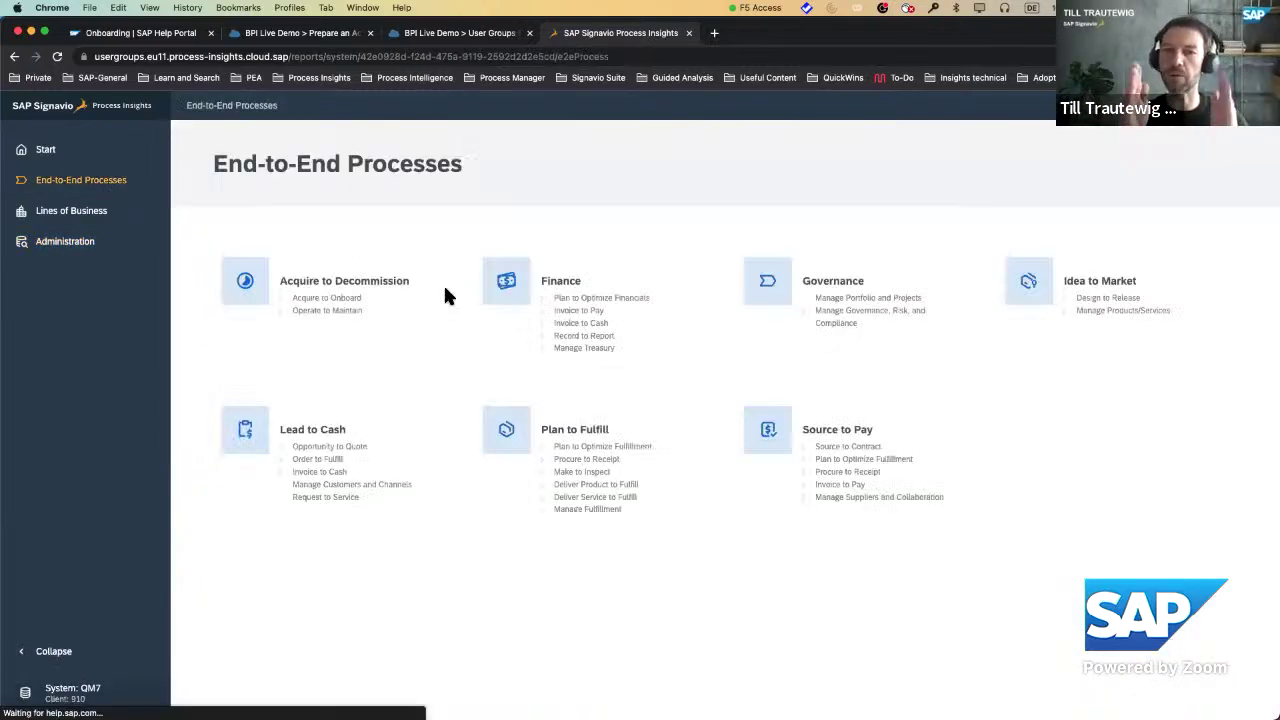
left_click(384, 284)
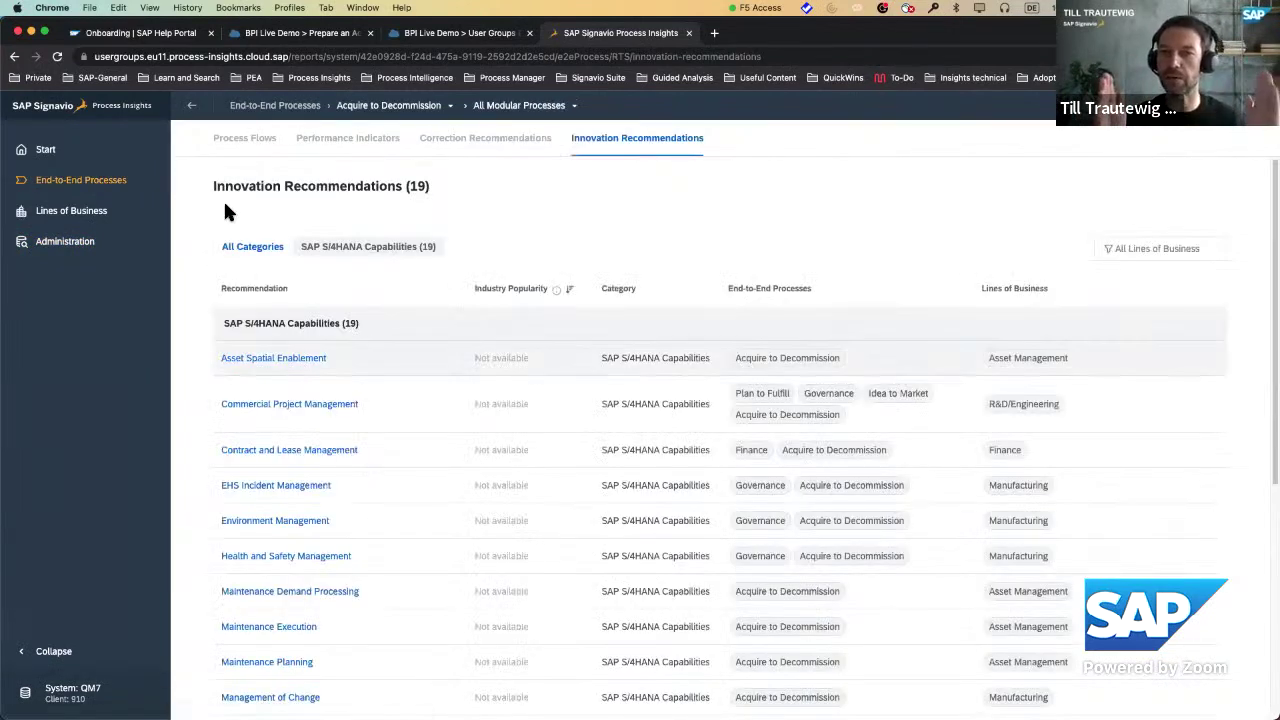
left_click(82, 182)
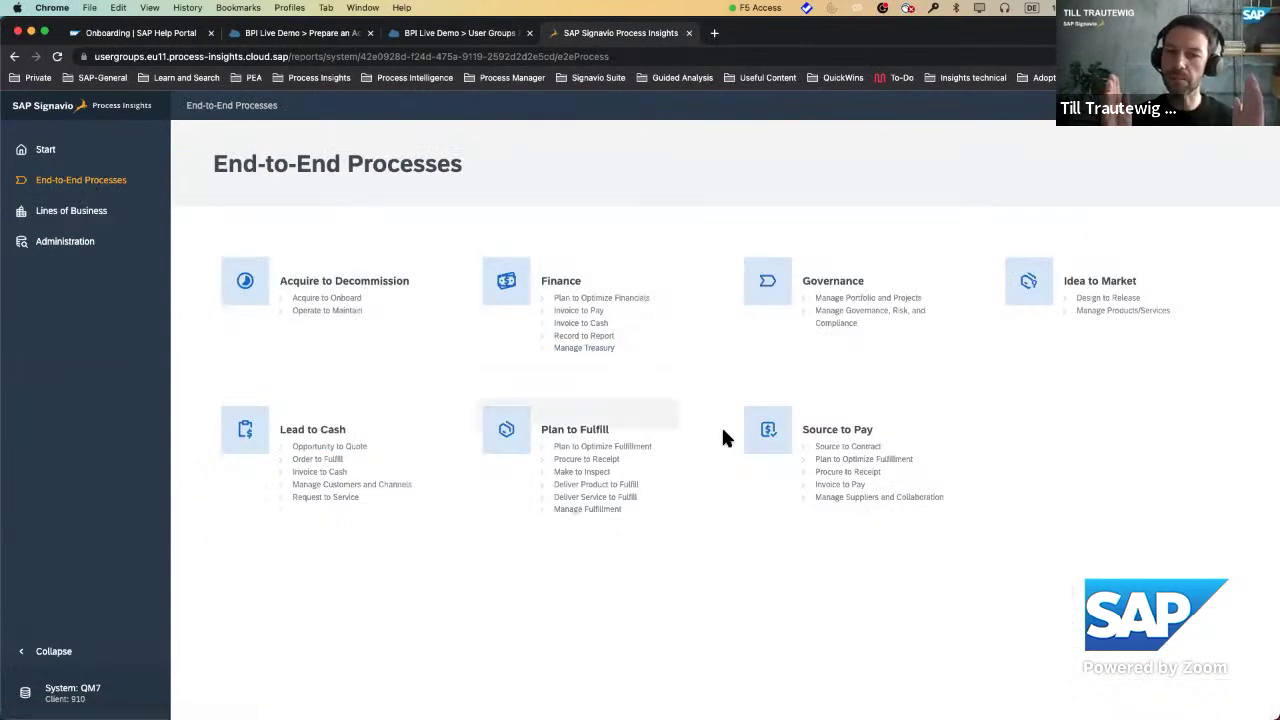
left_click(765, 432)
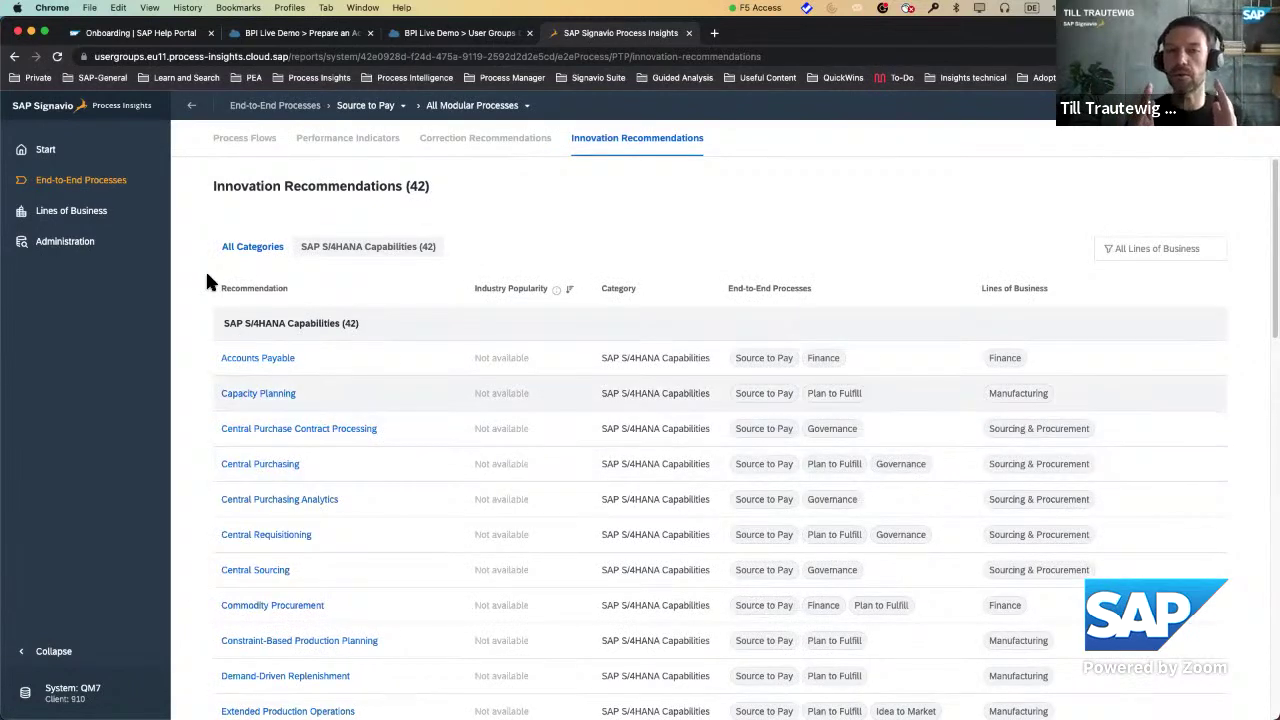
left_click(50, 152)
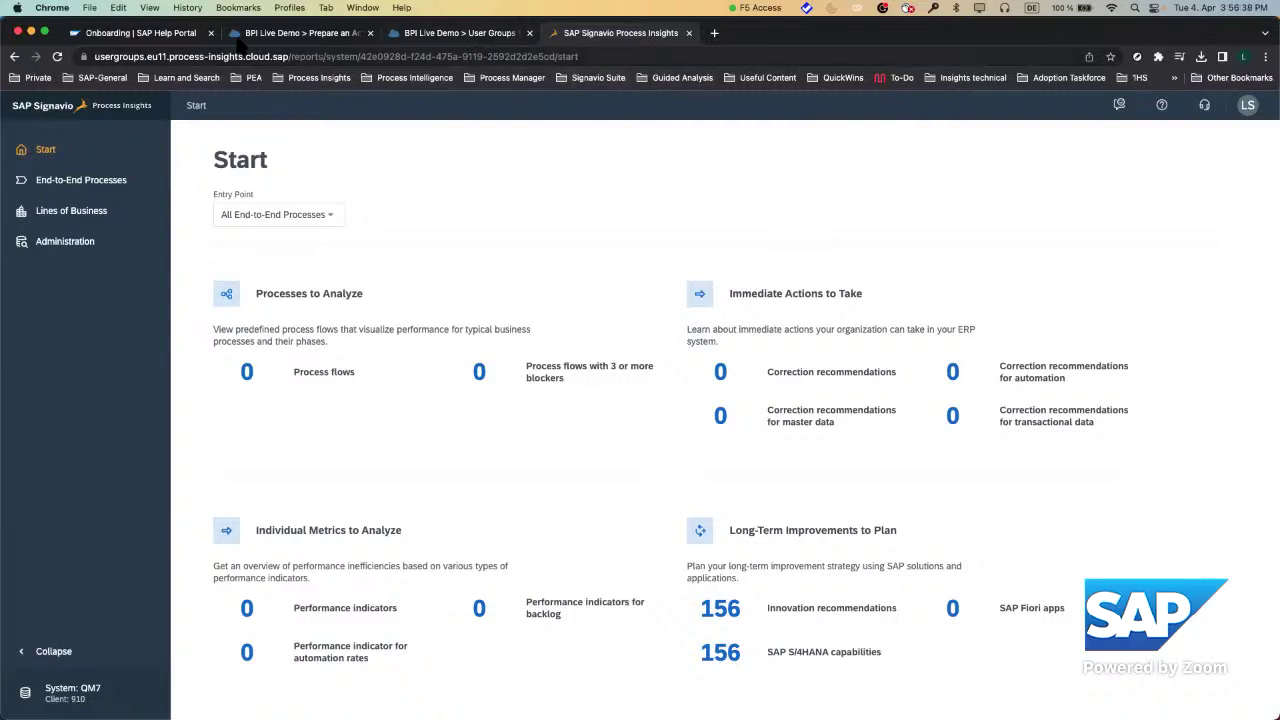
left_click(178, 36)
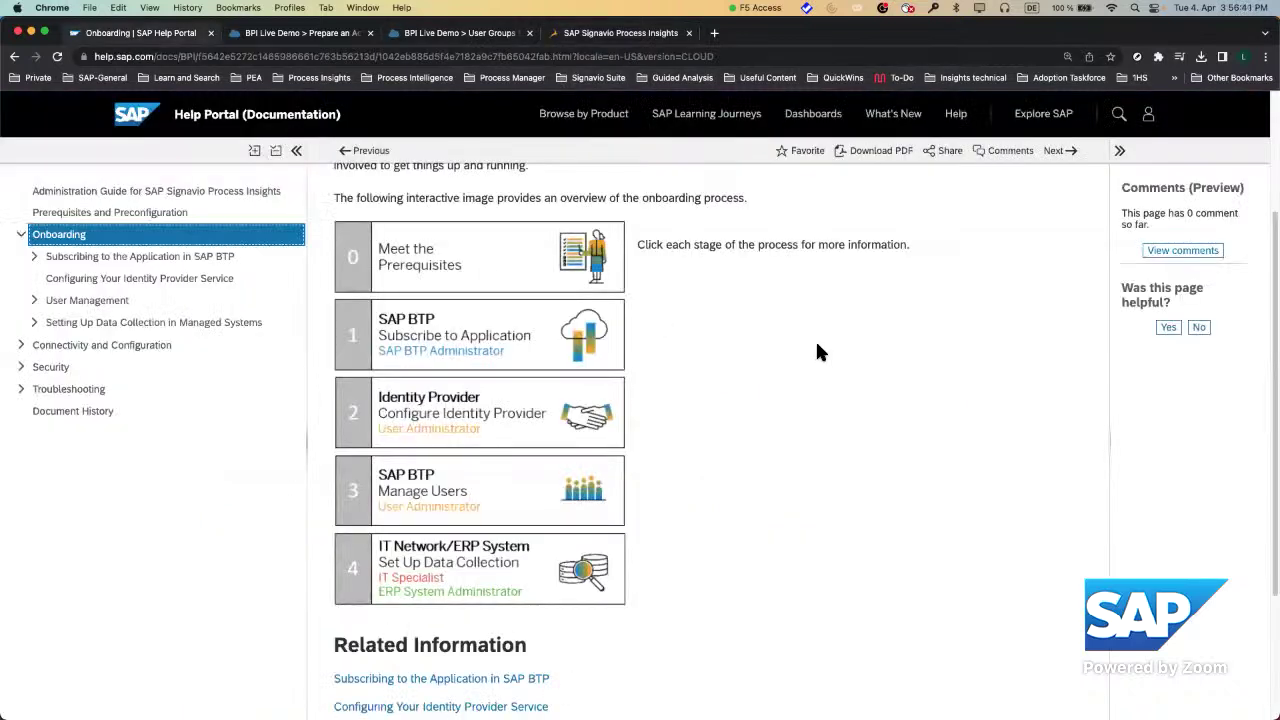